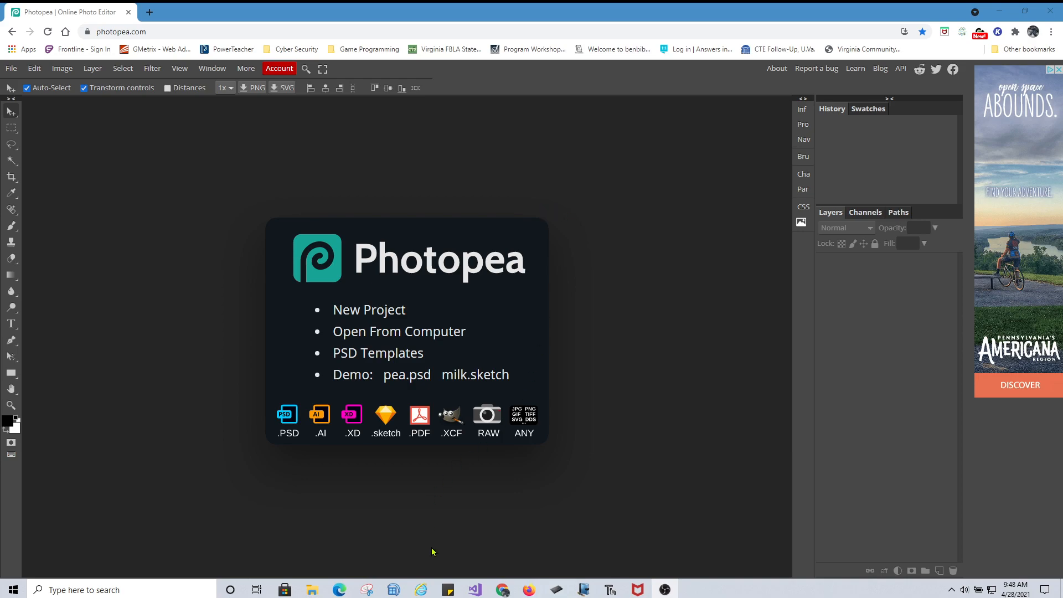
Open Lab 3-2 Robot Background from the Chapter 03 folder in Photopea and turn off the transform controls
click(312, 590)
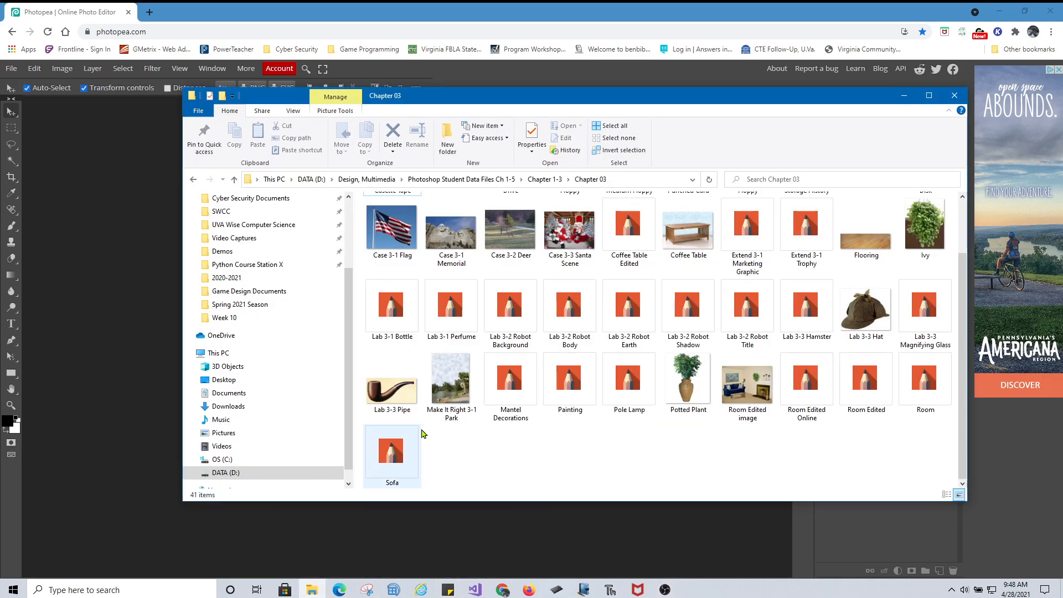
scroll(612, 344, up, 2)
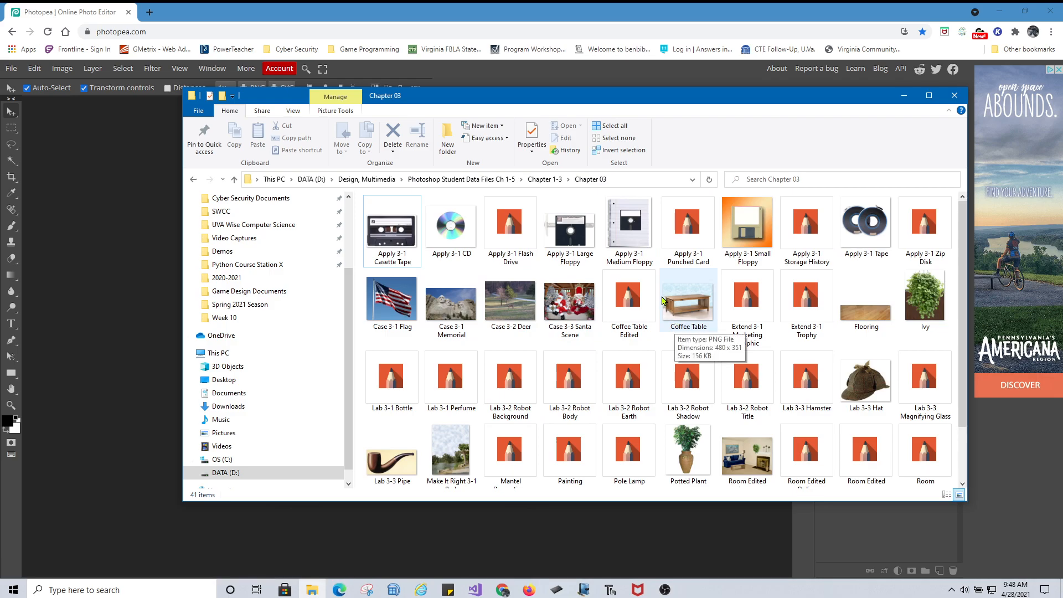
scroll(664, 299, down, 2)
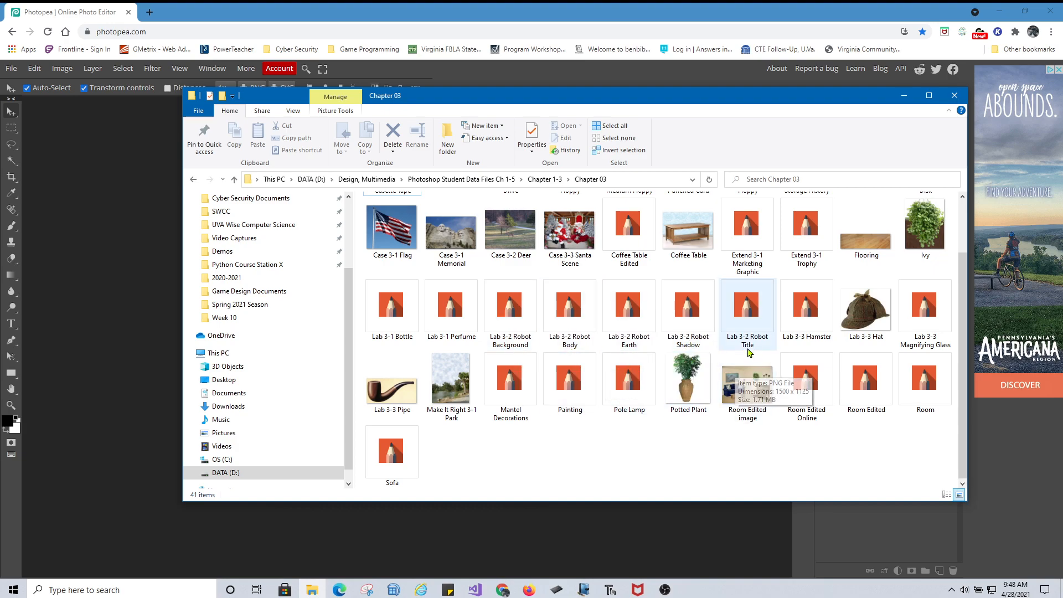
drag(575, 99, 609, 111)
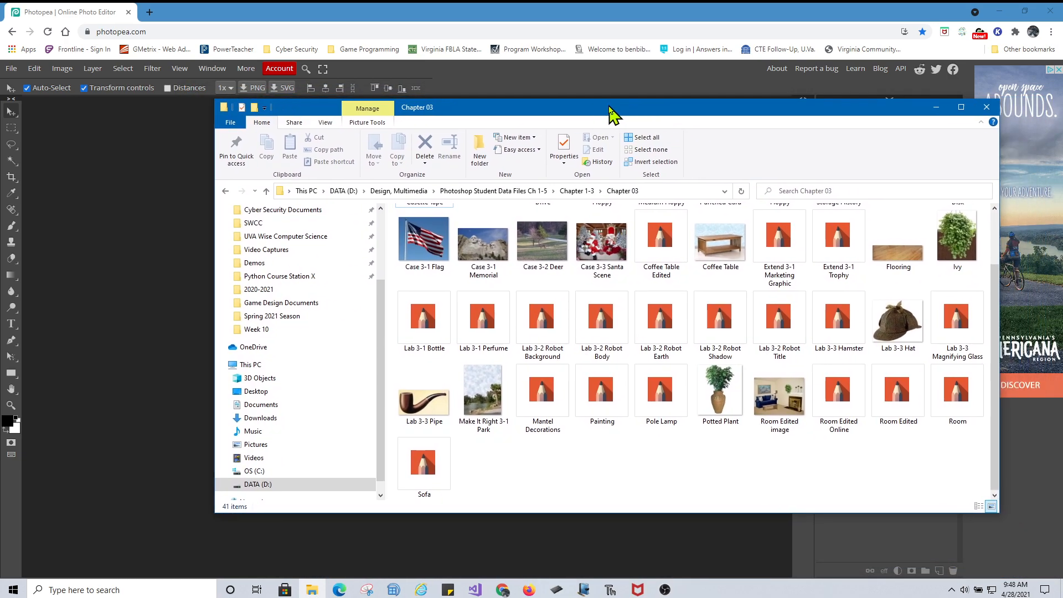
drag(214, 182, 434, 183)
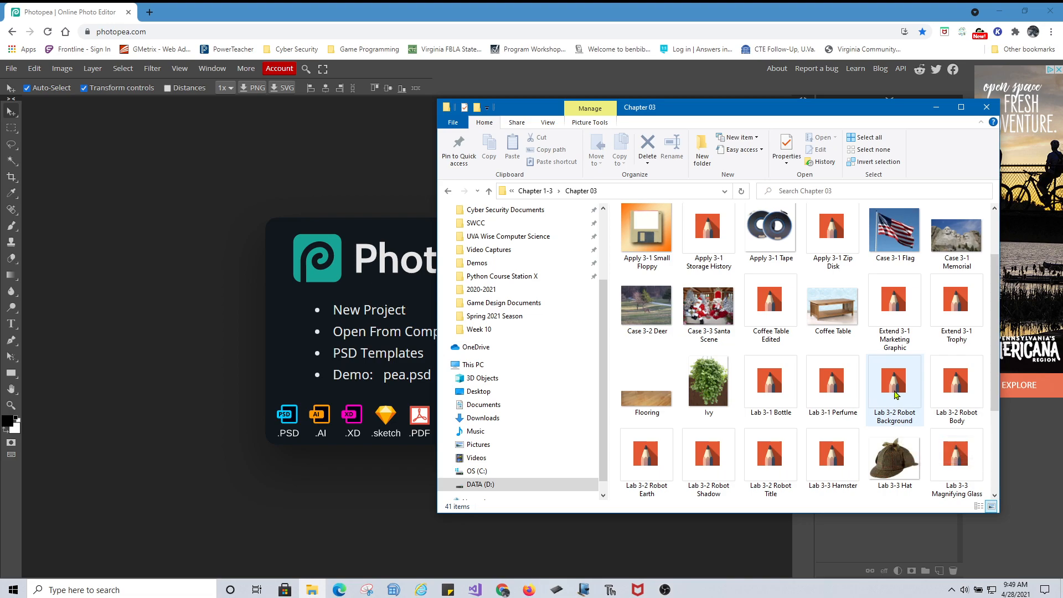
drag(898, 391, 334, 321)
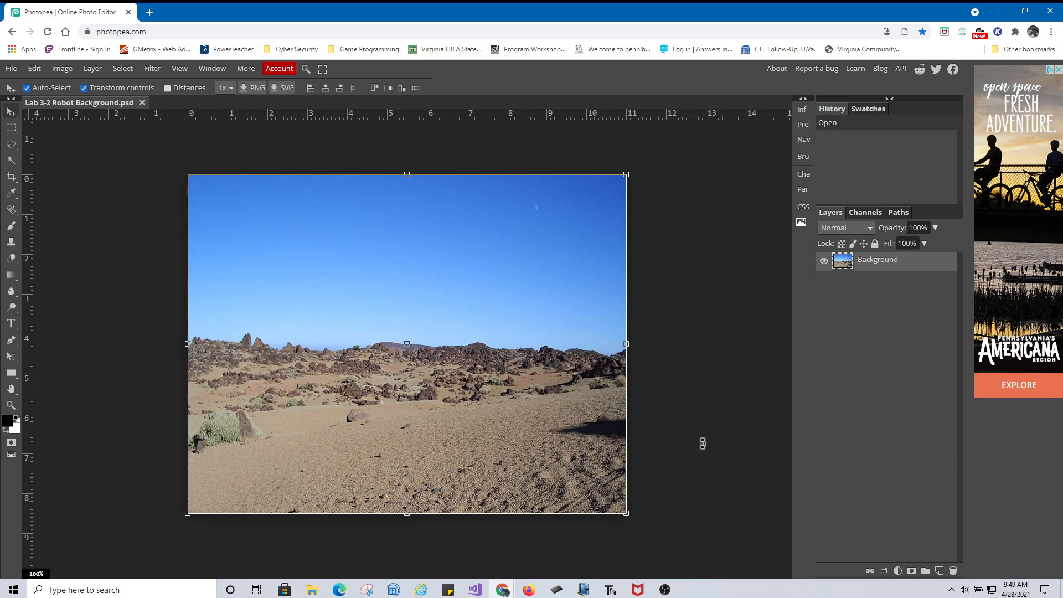
click(90, 86)
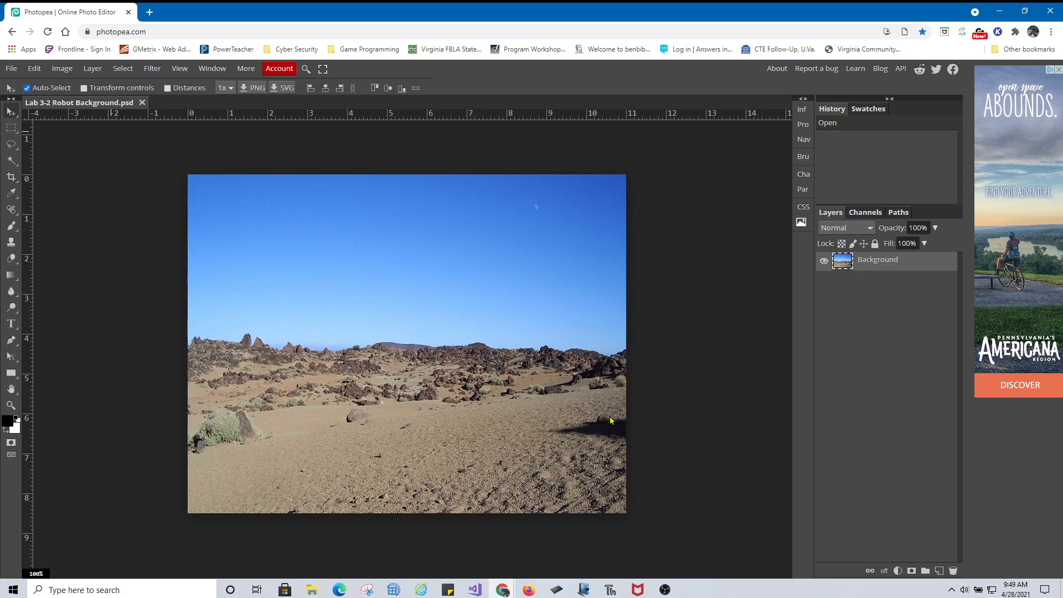
Cover the dark rock shadow at the sand's right edge with cloned sand using the Clone tool
click(11, 242)
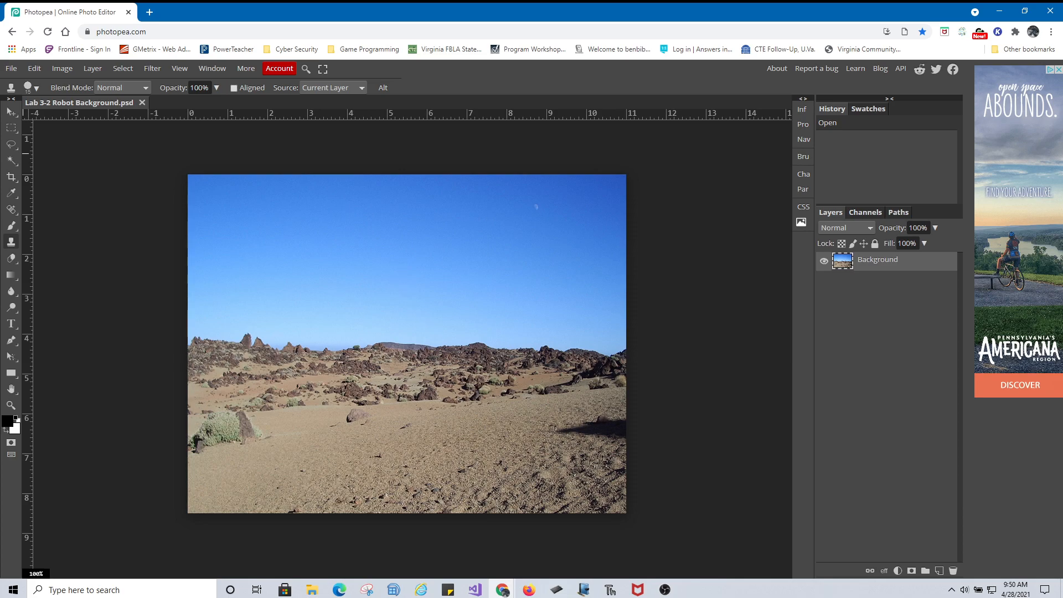
click(550, 432)
click(560, 429)
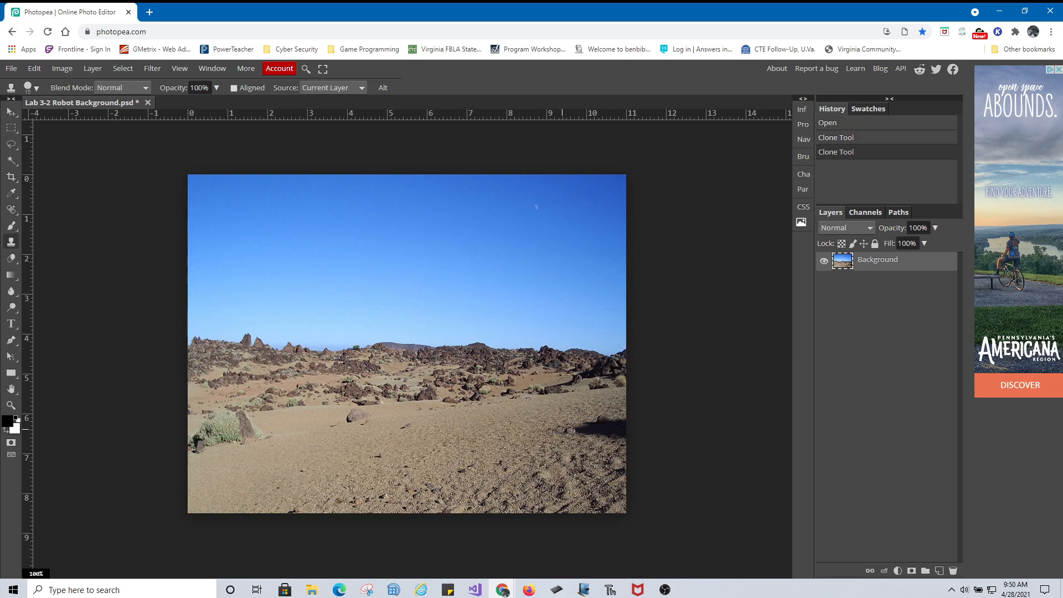
click(591, 431)
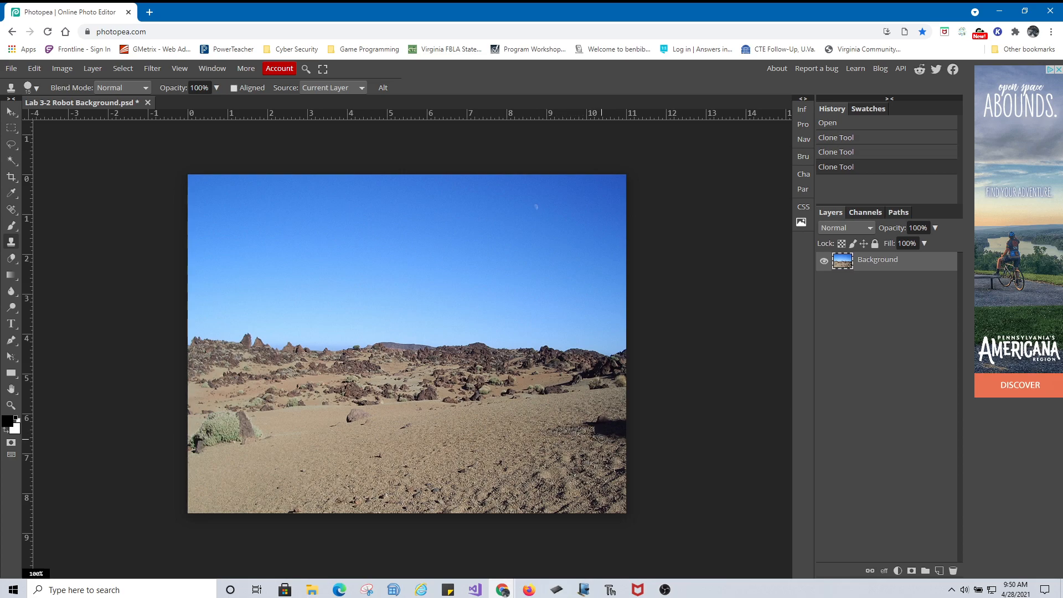
click(624, 440)
click(606, 430)
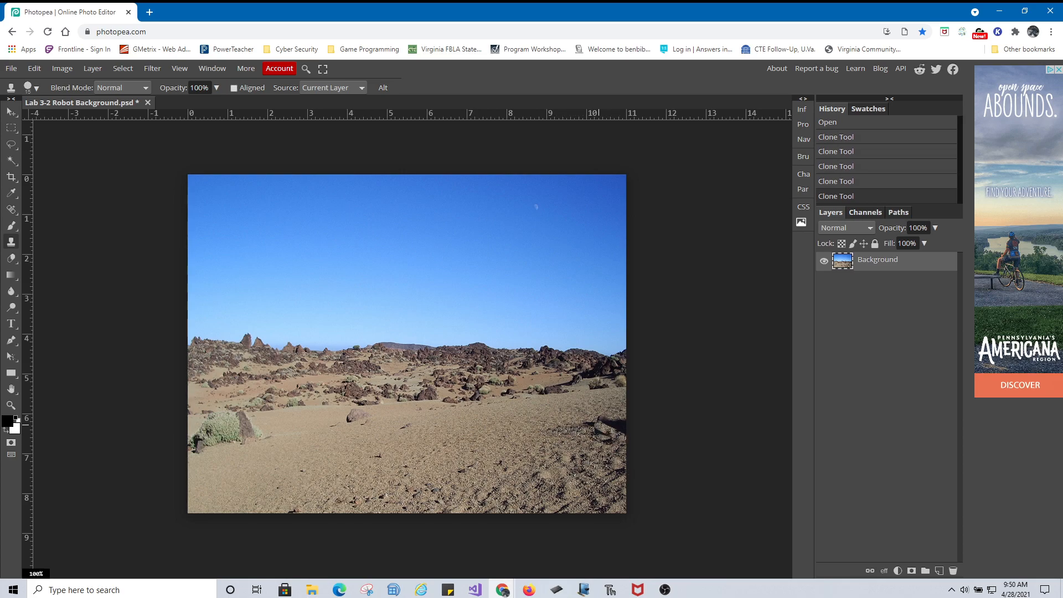
drag(599, 424, 627, 425)
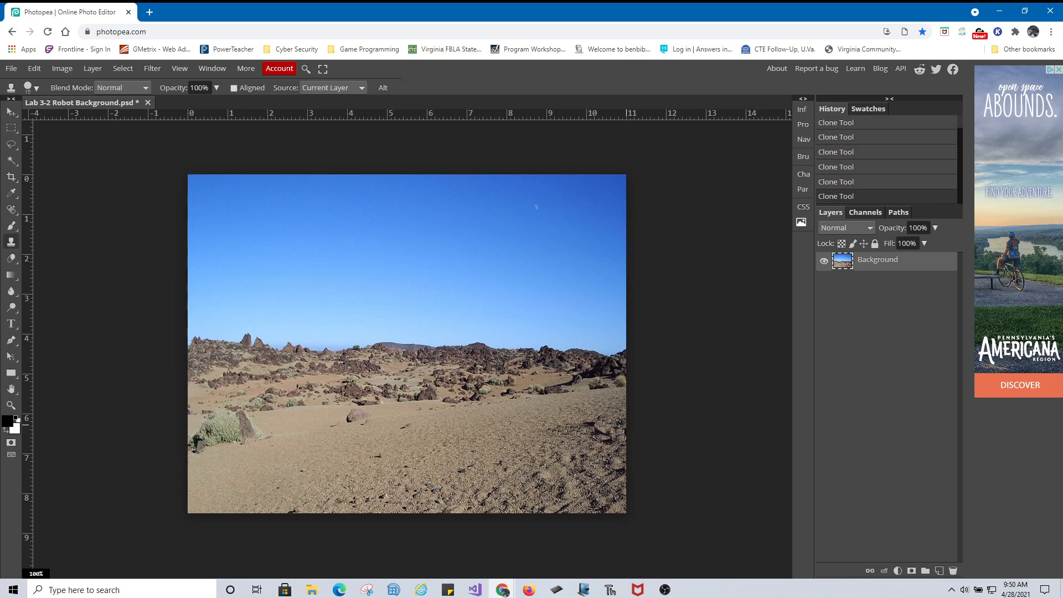
click(625, 429)
click(596, 424)
click(600, 433)
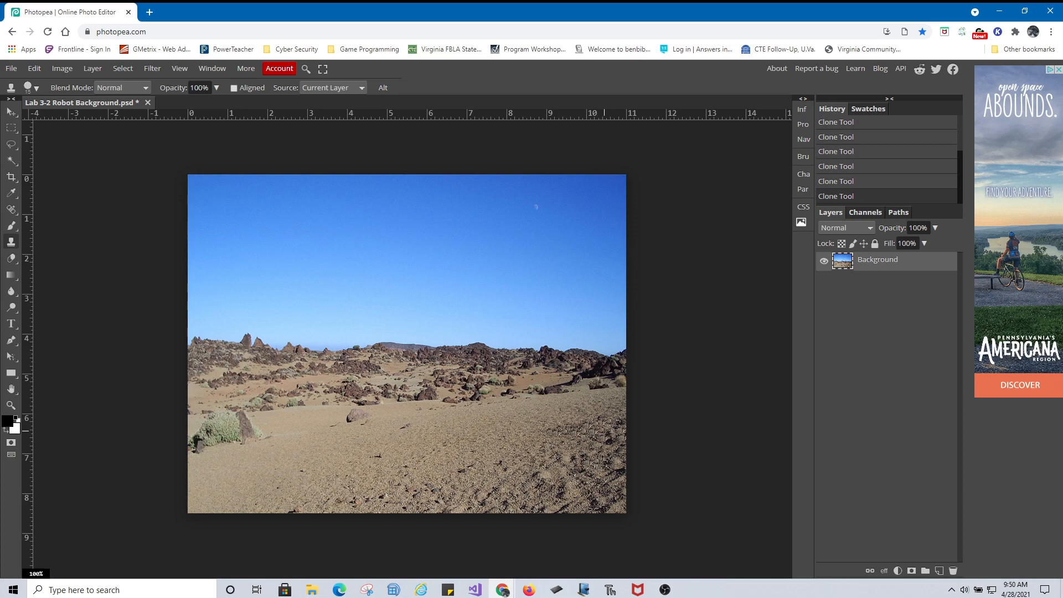
click(614, 441)
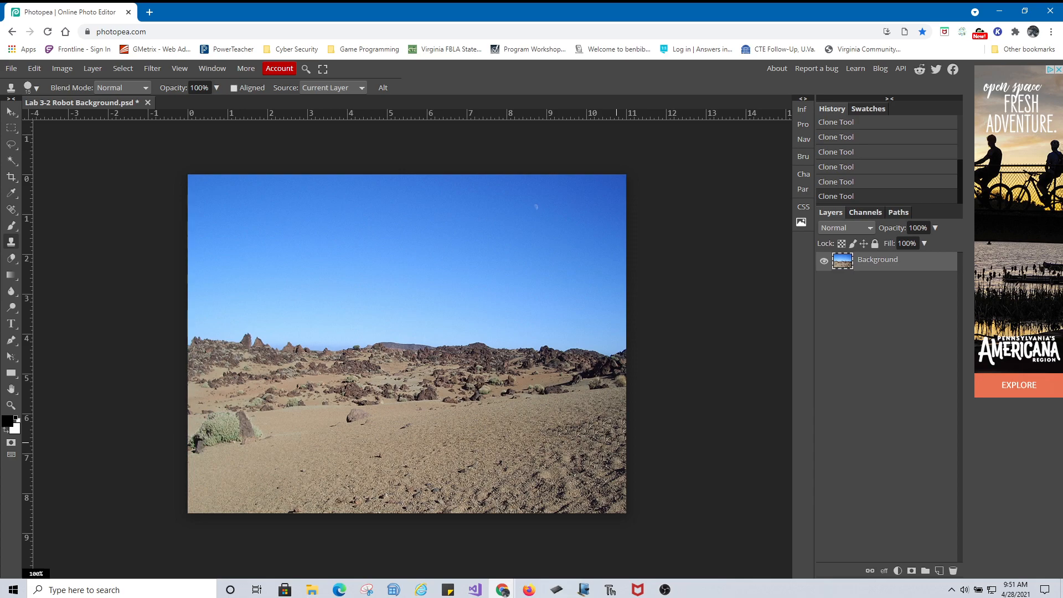
Try cloning sand texture over the right part of the ground with a larger brush, and undo the last three strokes
click(577, 433)
key(bracketright)
key(bracketright)
key(bracketright)
key(bracketright)
key(bracketright)
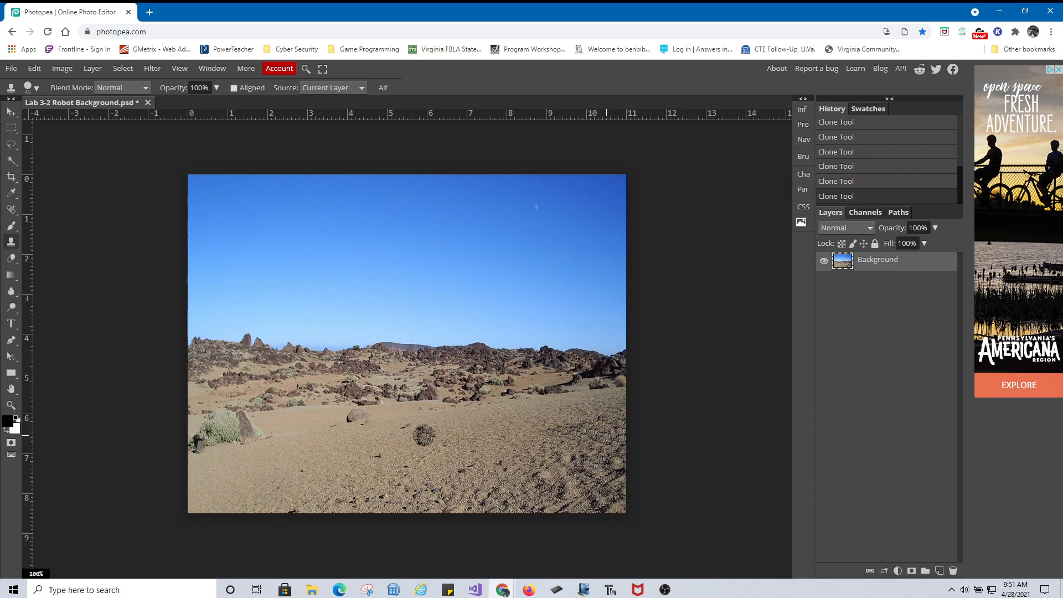
click(425, 442)
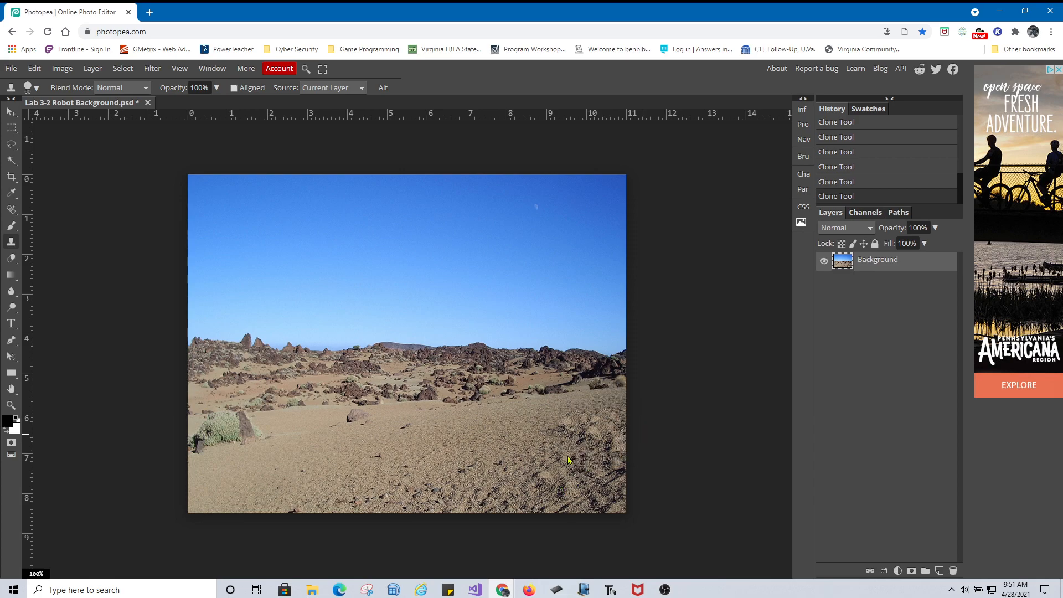
key(ctrl+z)
key(ctrl+z)
key(ctrl+z)
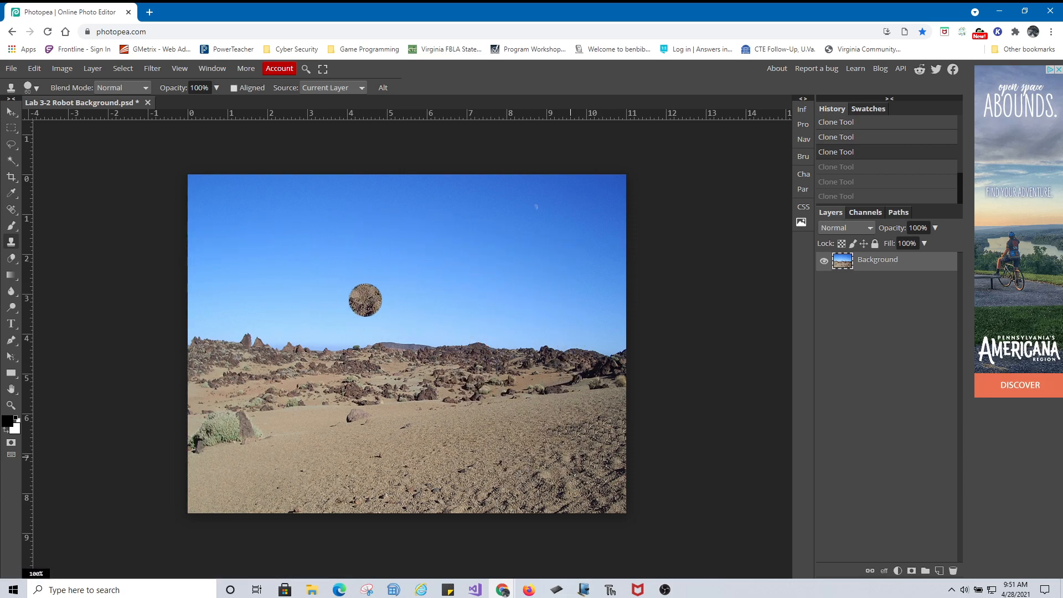
Try selecting the upper sky and moon with the additive Magic Wand at tolerance 15, and clear the selection
click(12, 162)
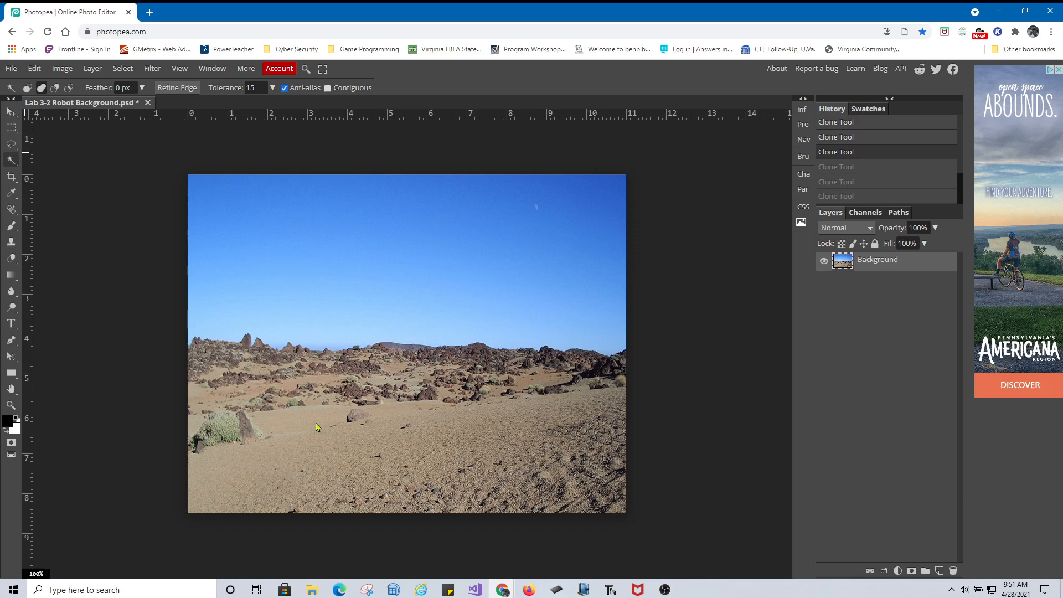
click(40, 89)
click(254, 197)
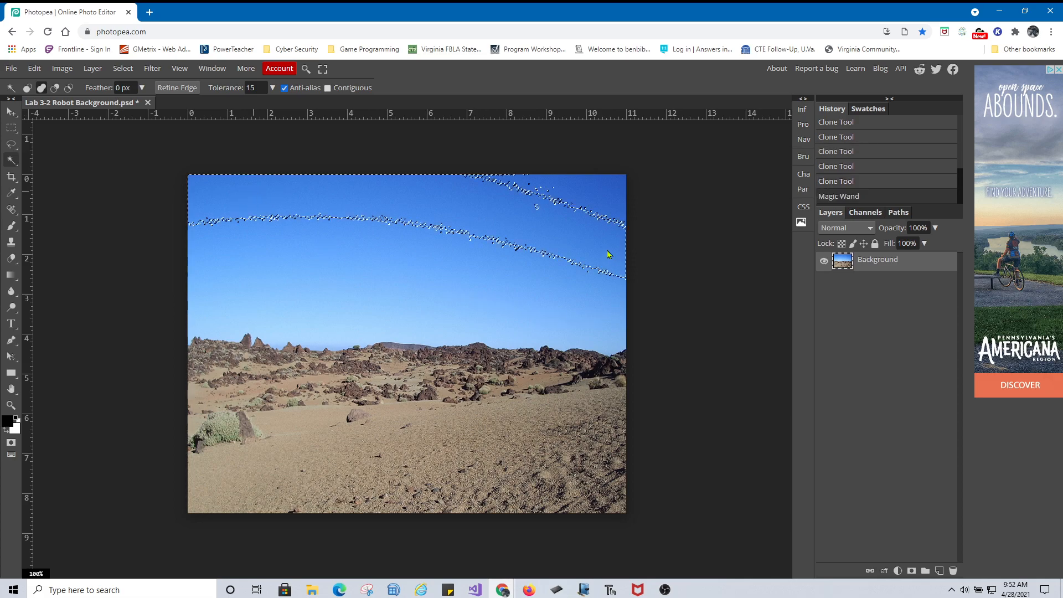
click(591, 194)
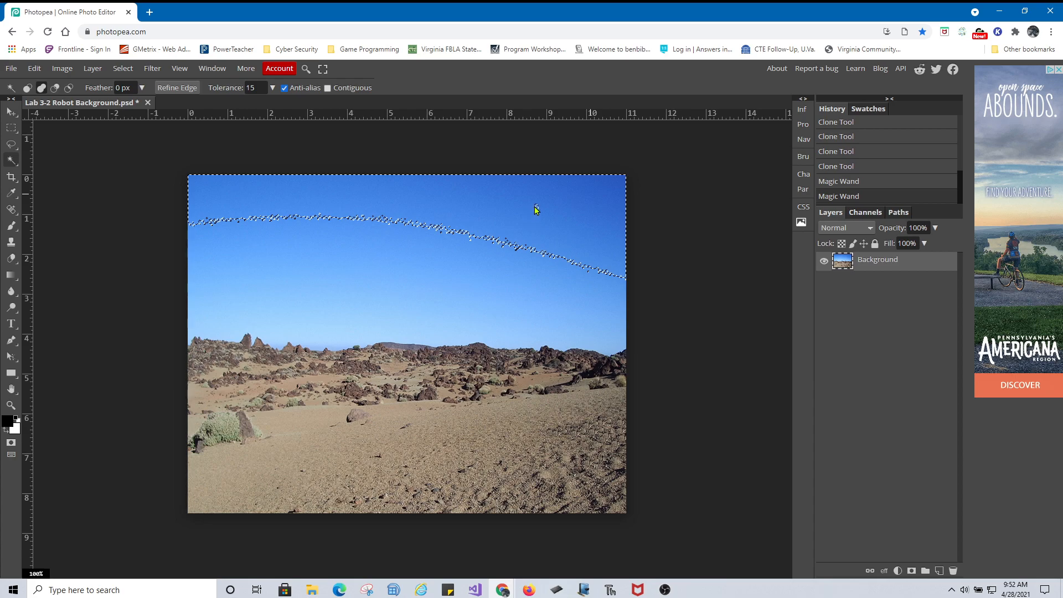
click(537, 210)
click(537, 209)
click(535, 206)
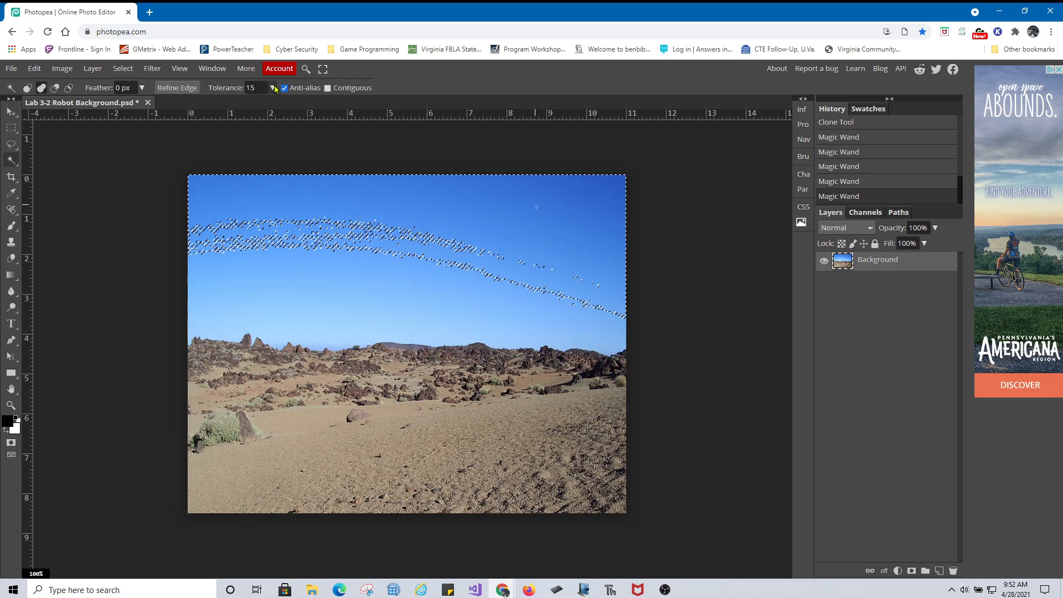
click(253, 87)
key(ctrl+d)
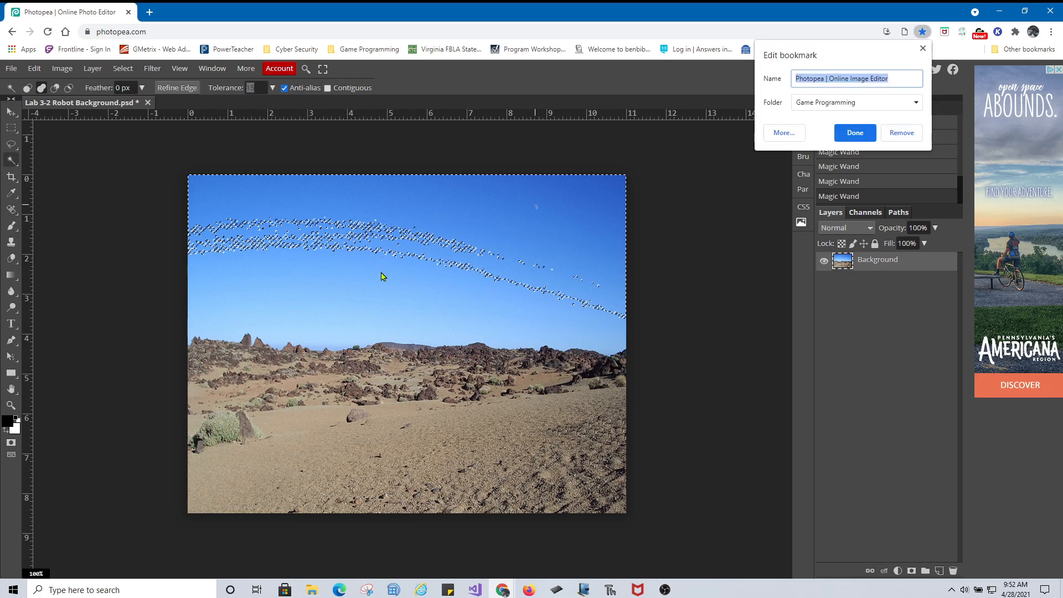
click(923, 50)
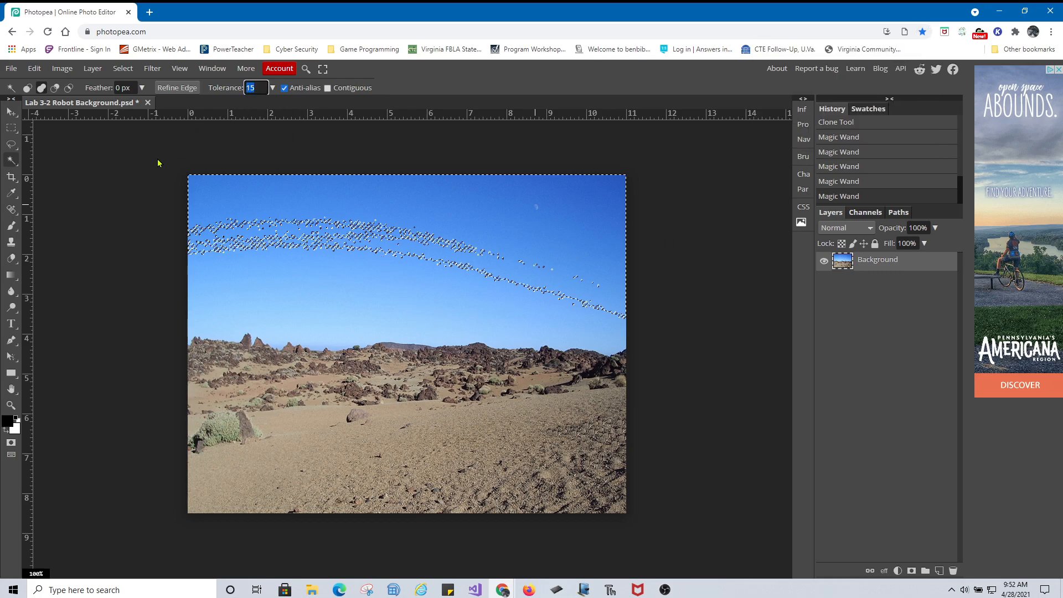
key(ctrl+d)
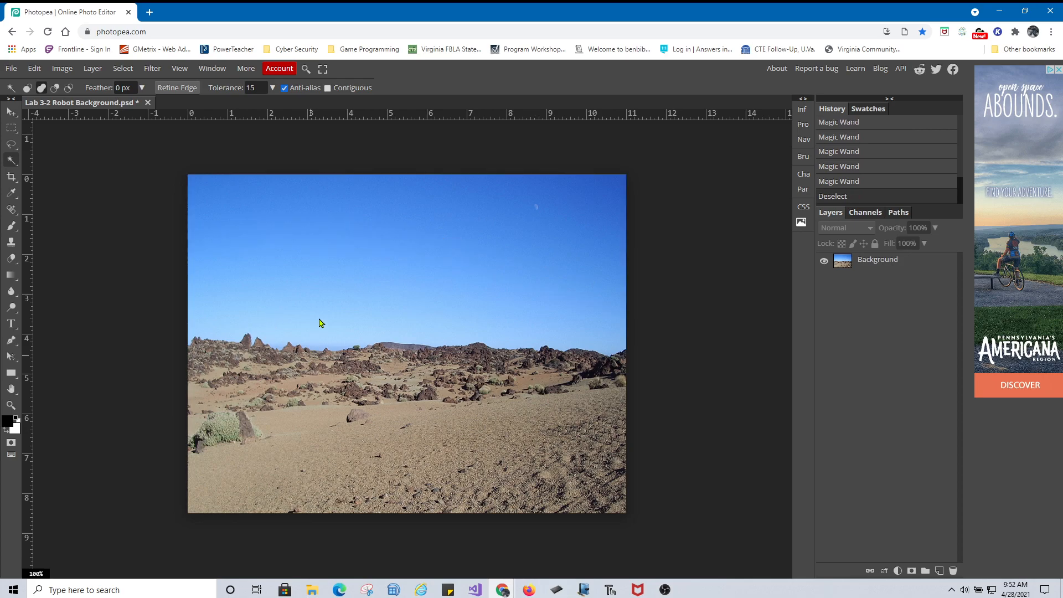
Set the Magic Wand tolerance to 5 and add several upper sky areas of the Background layer to the selection
double_click(261, 87)
text(5)
click(337, 215)
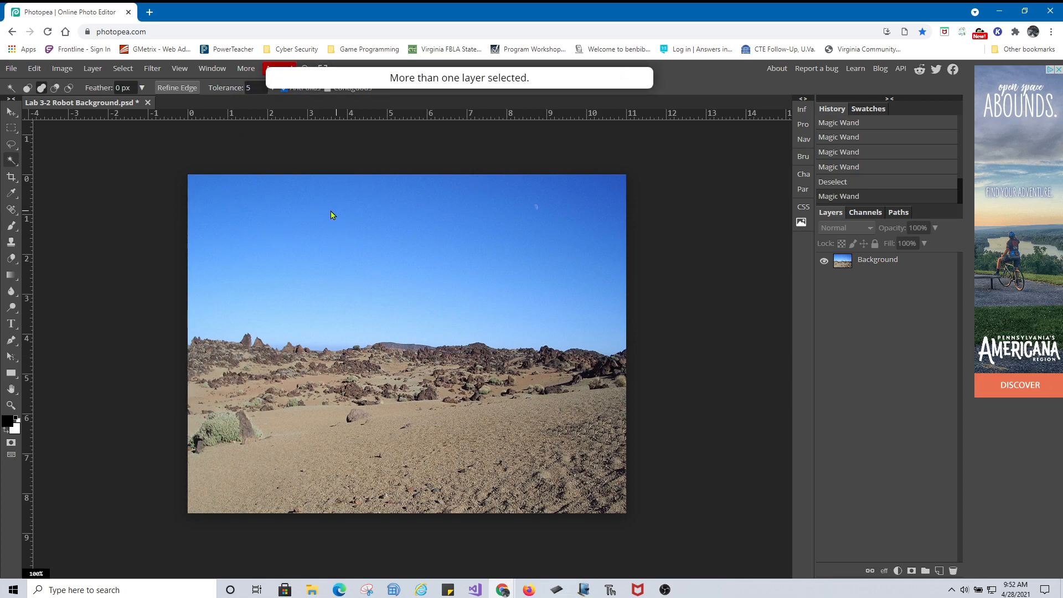
click(859, 267)
click(344, 216)
click(493, 210)
click(597, 203)
click(615, 189)
click(597, 208)
click(594, 213)
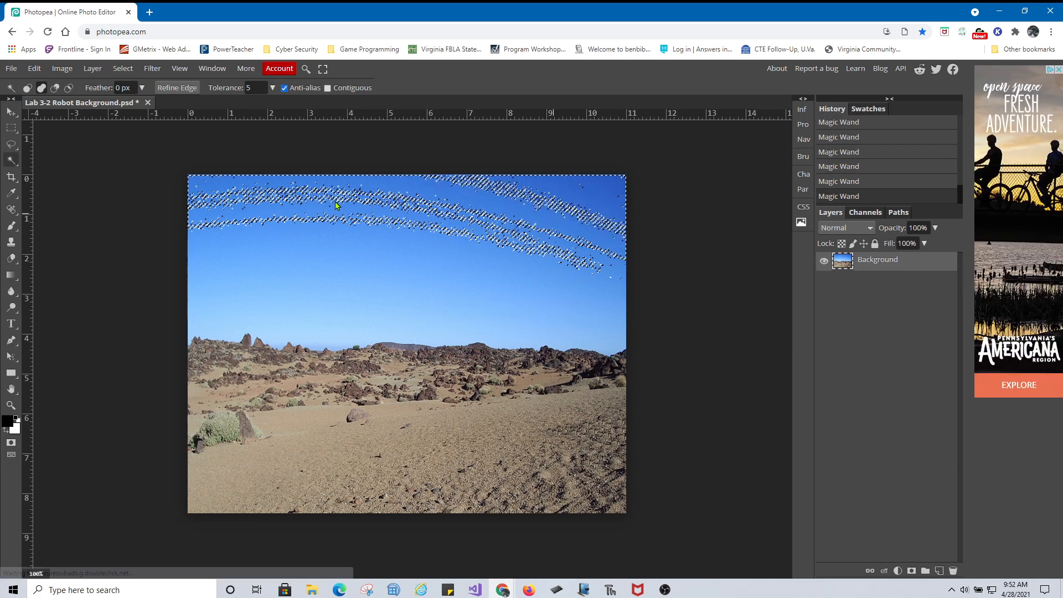
Try selecting the sky and its upper corners with the Quick Selection tool, and deselect everything
right_click(13, 163)
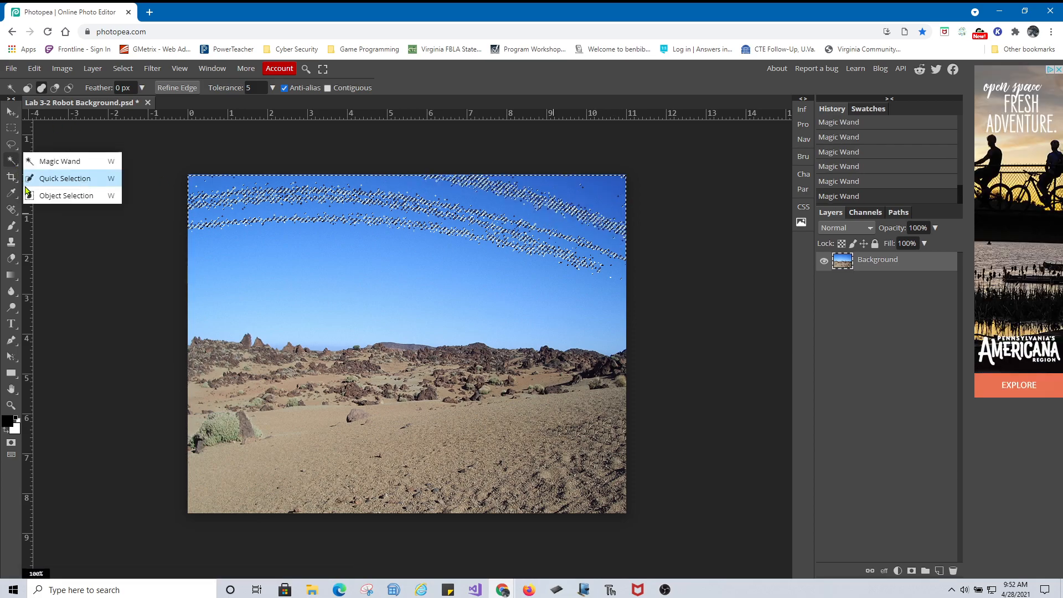
click(64, 179)
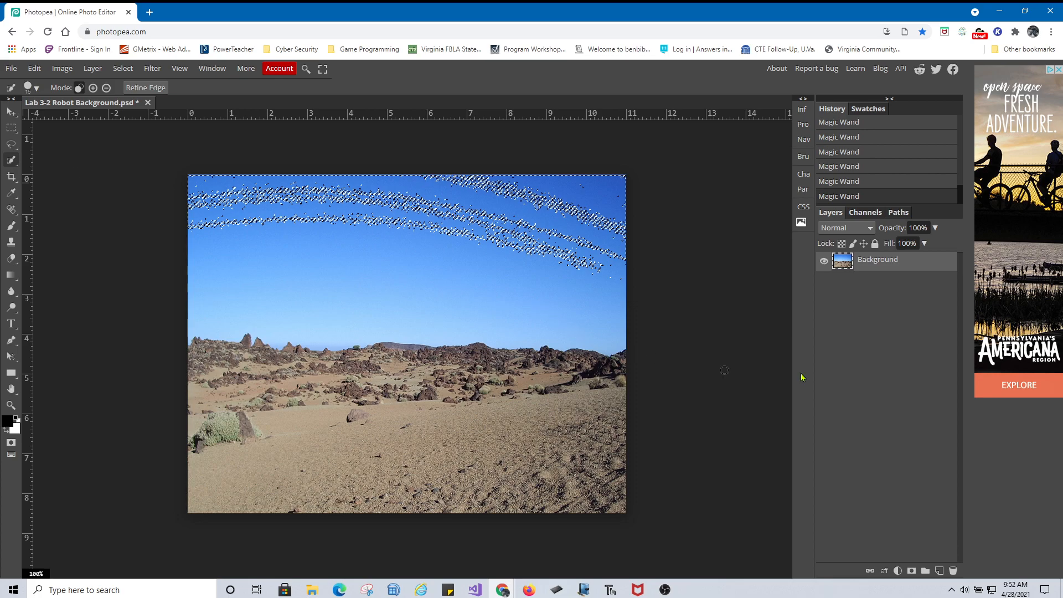
click(382, 217)
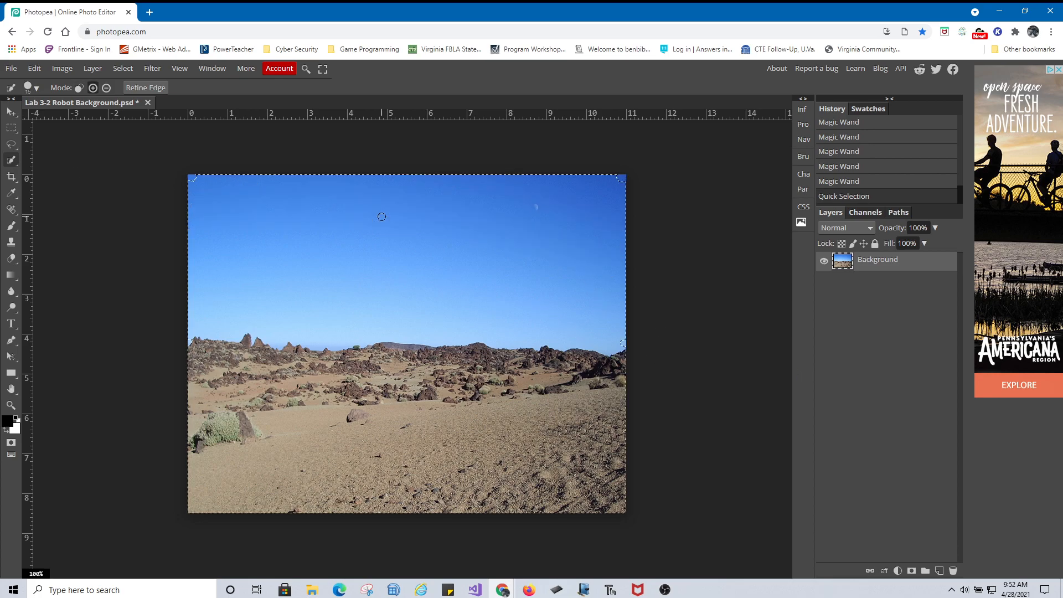
click(621, 181)
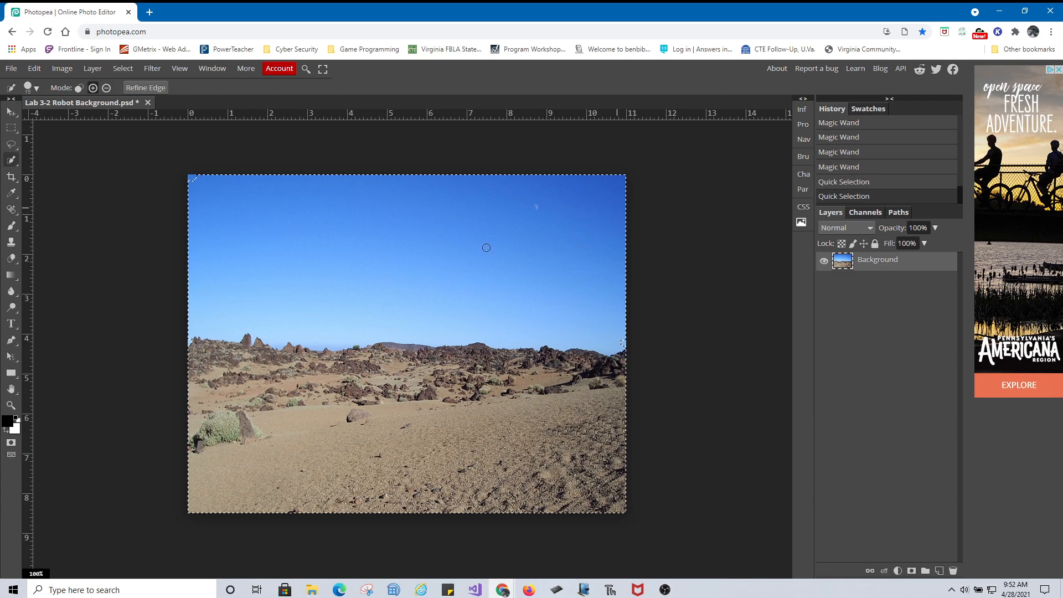
click(189, 179)
key(ctrl+d)
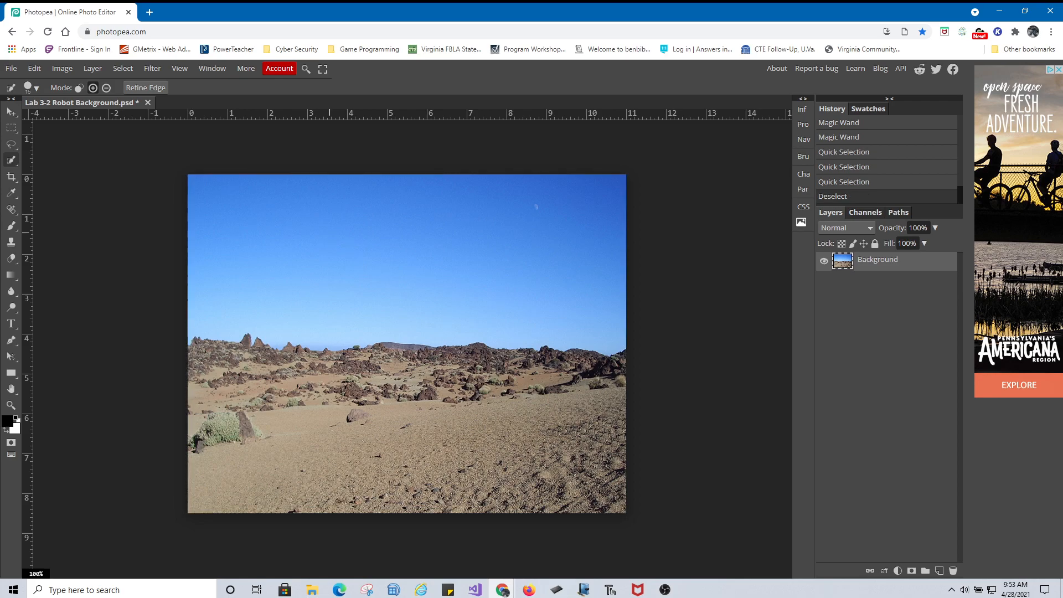
Select sky tones in the middle and lower sky using the Magic Wand at tolerance 0
right_click(16, 165)
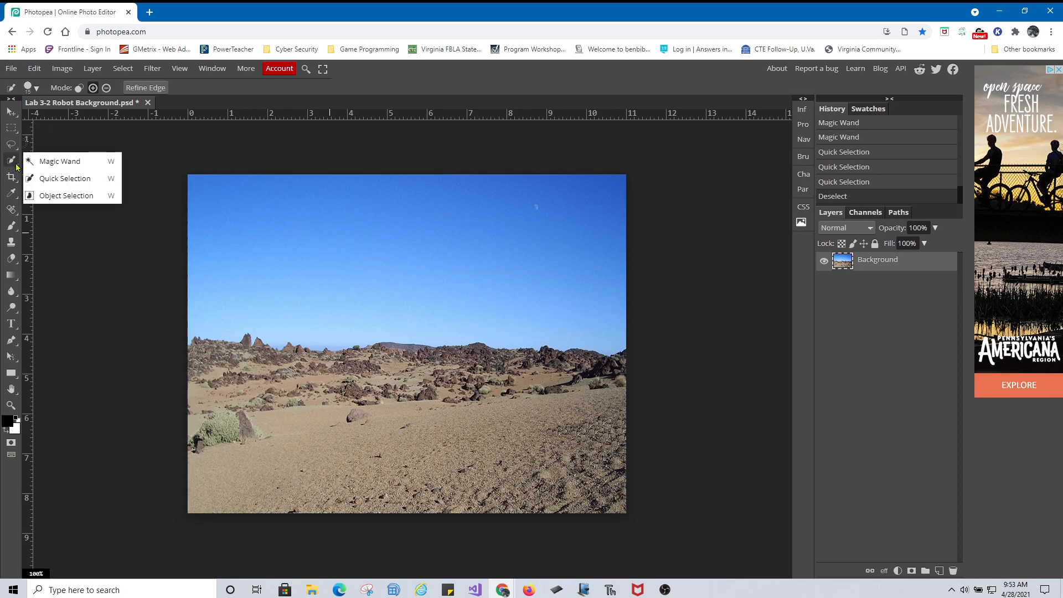
click(55, 162)
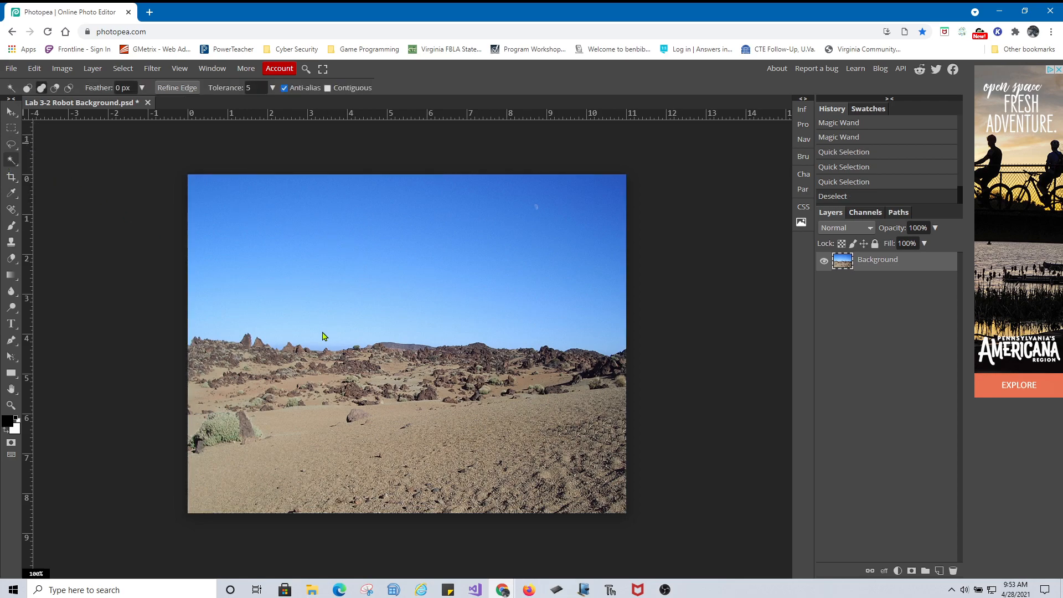
drag(257, 88, 218, 87)
click(176, 235)
click(332, 301)
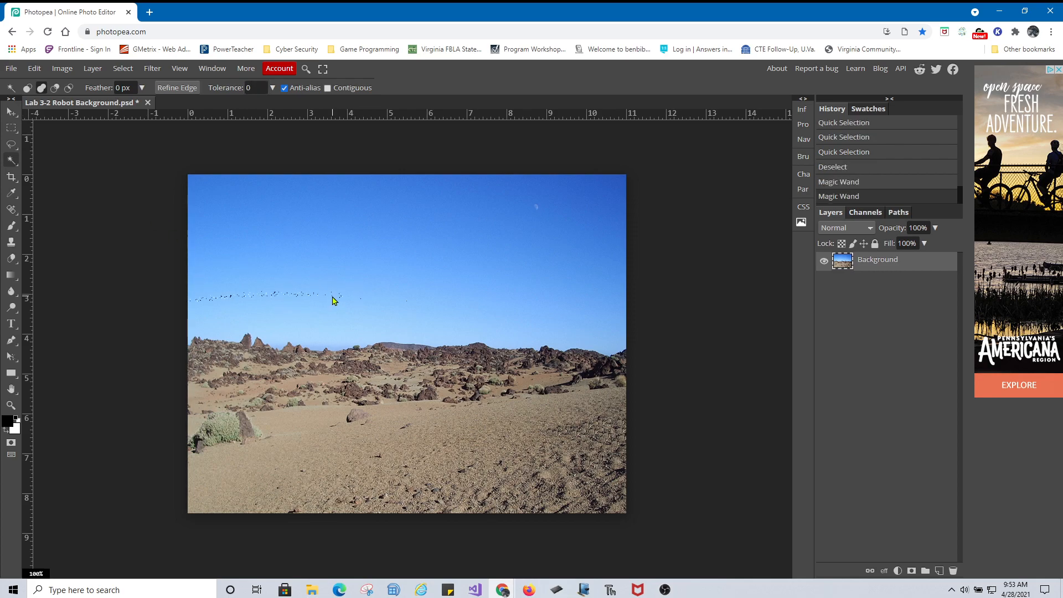
click(401, 269)
Try selecting the sky with the additive Magic Wand at tolerance 100
click(259, 90)
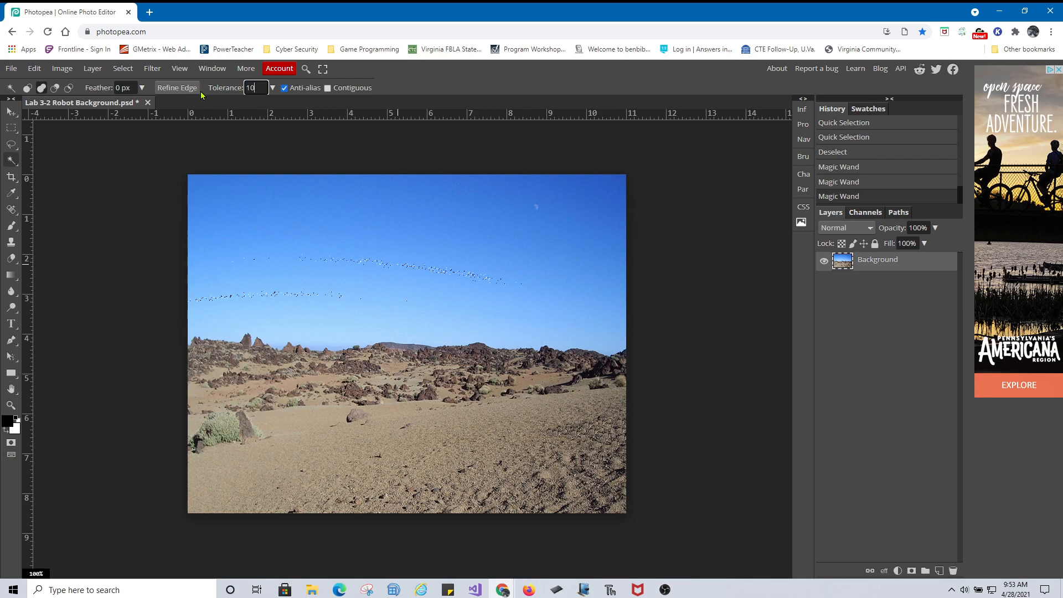
click(448, 221)
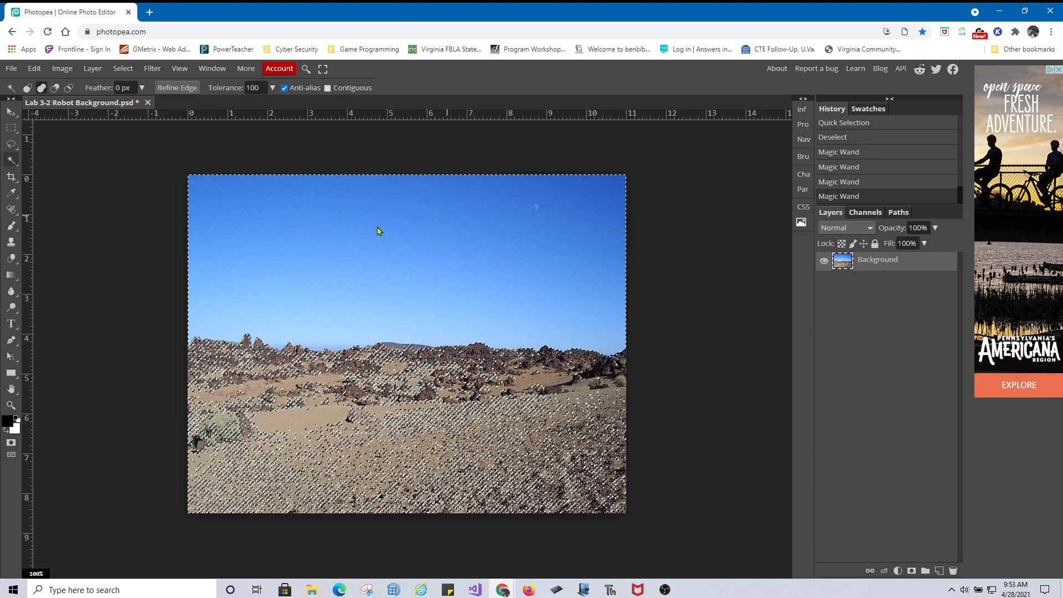
Clear the selection, then select the entire sky of the Background layer with the additive Magic Wand at tolerance 50
click(256, 88)
text(50)
key(ctrl+d)
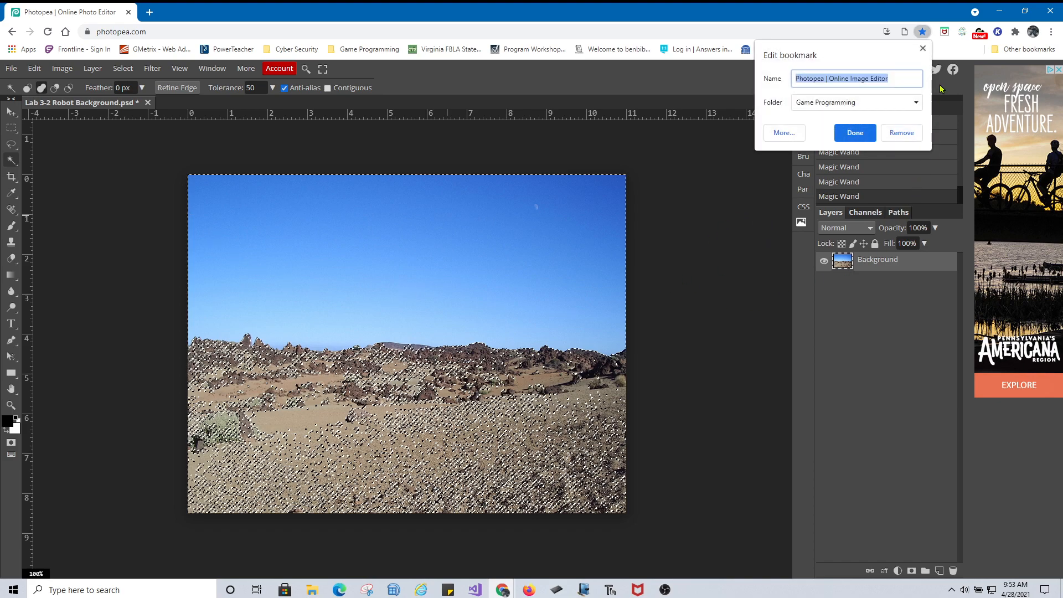
click(923, 49)
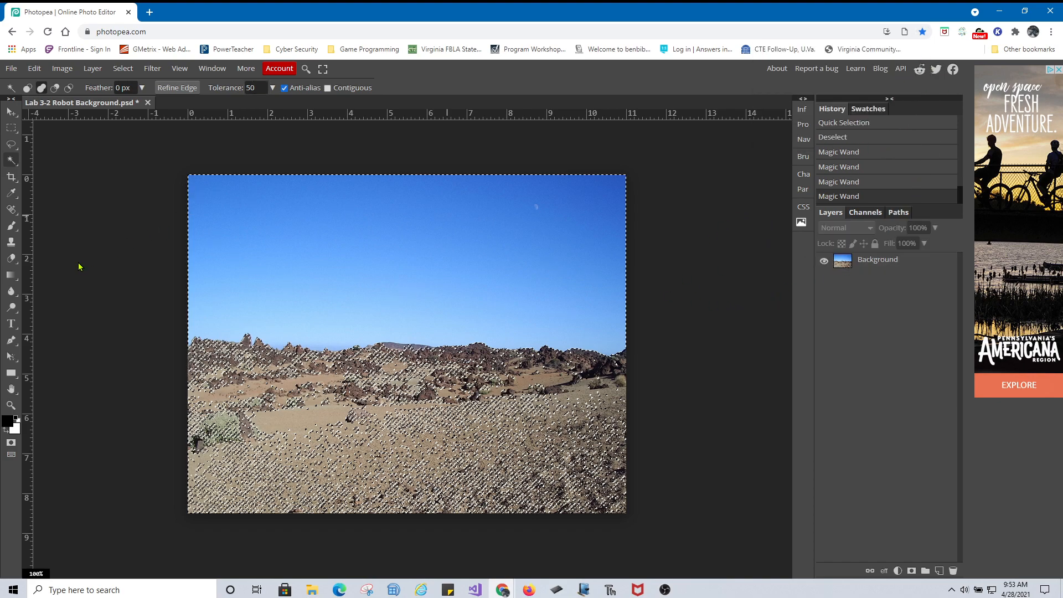
click(94, 281)
click(387, 260)
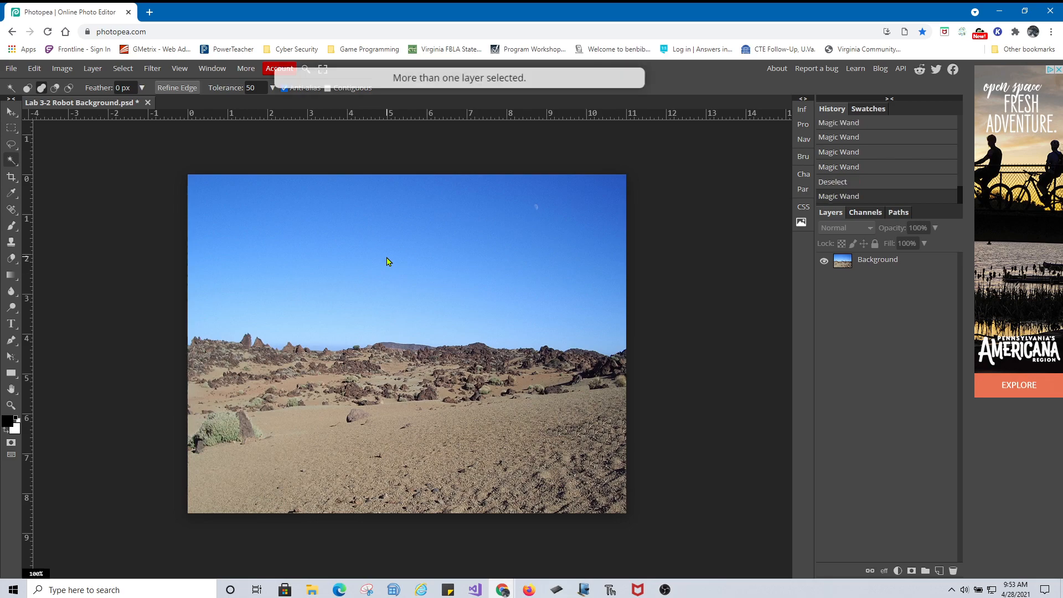
click(858, 263)
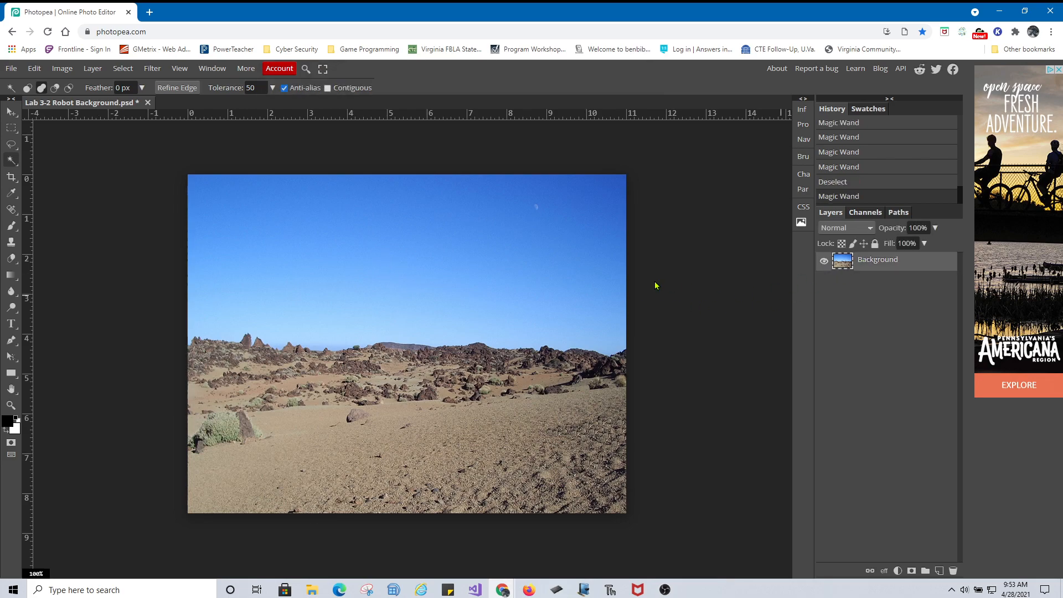
click(453, 238)
click(606, 184)
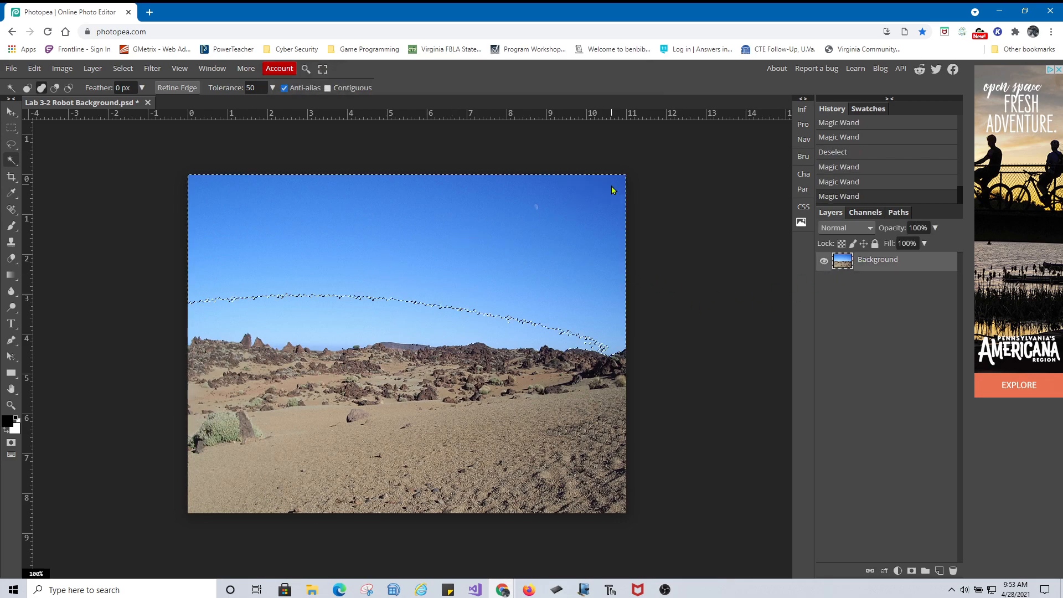
click(330, 328)
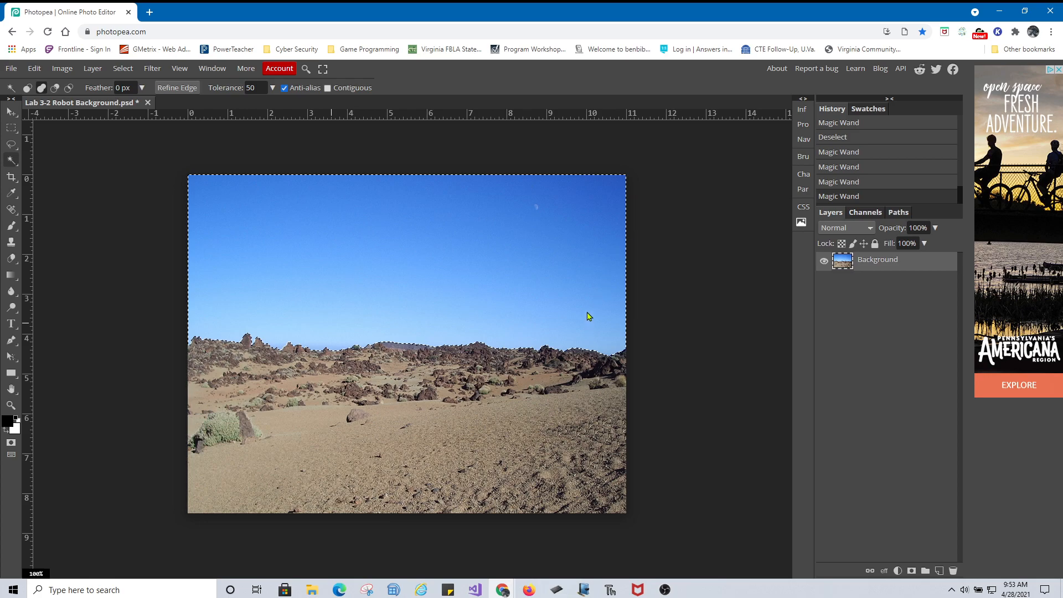
Copy the selected sky onto its own layer with Layer Via Copy
click(125, 70)
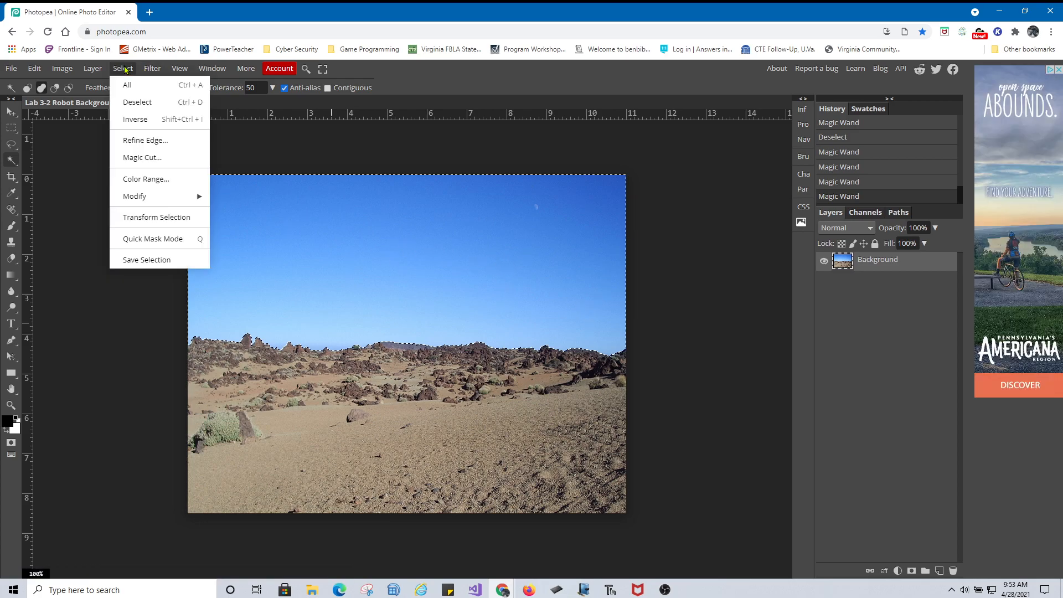
mouse_move(92, 68)
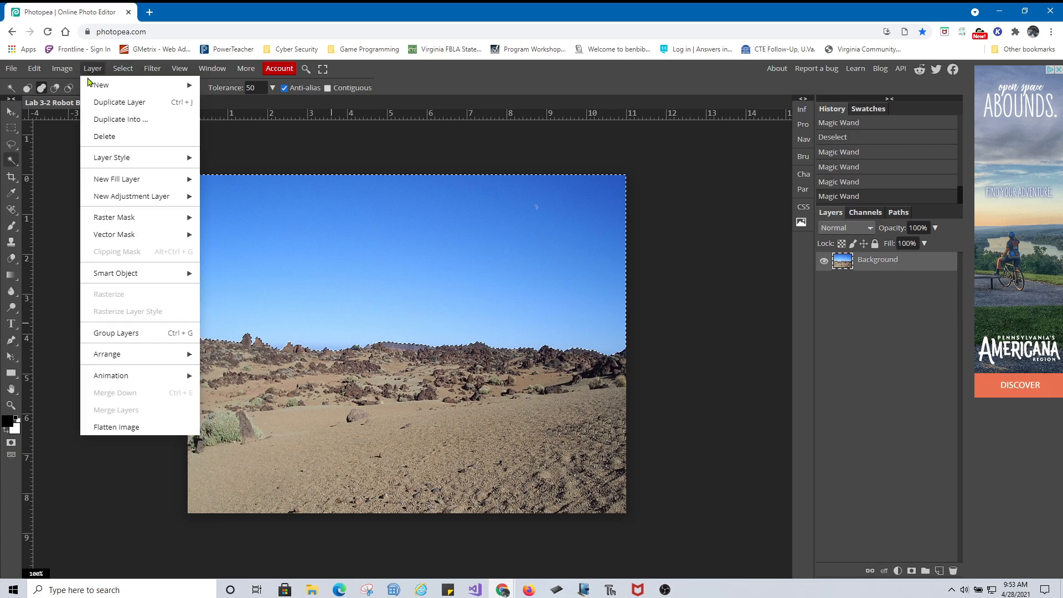
mouse_move(110, 88)
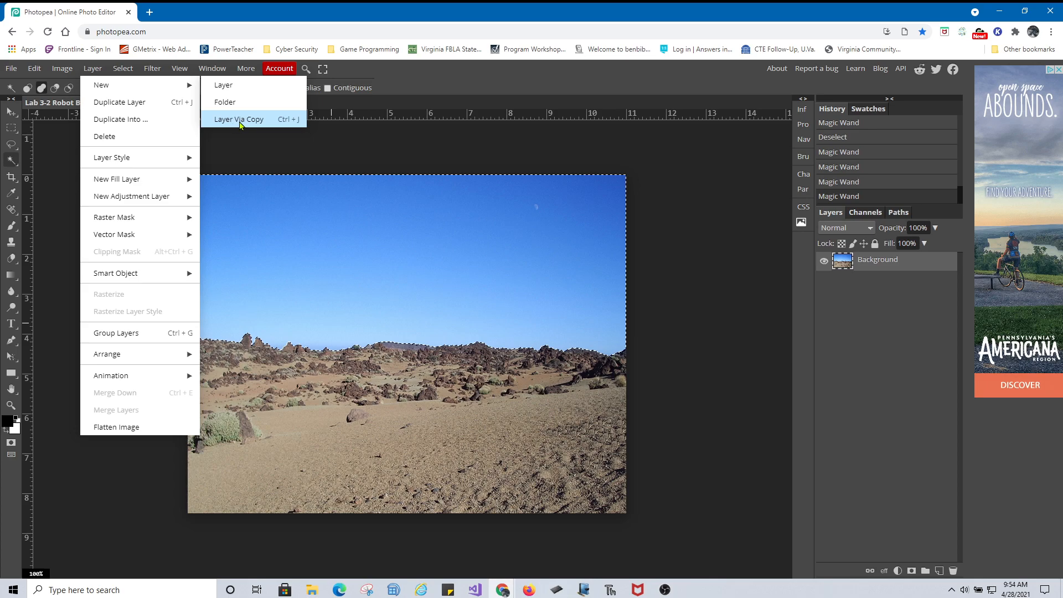
click(240, 120)
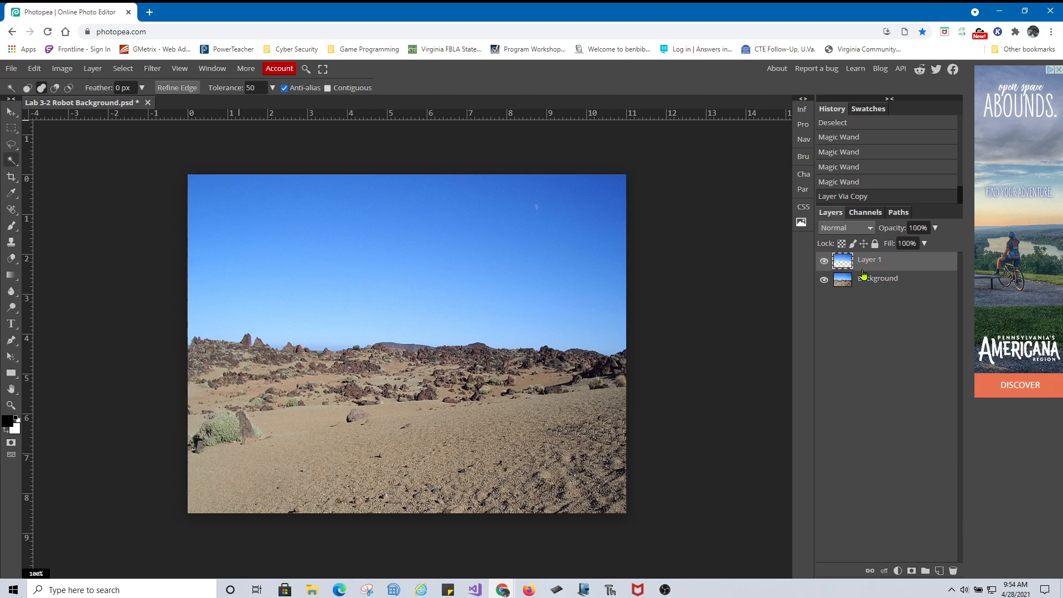
Hide and reshow the Background and the copied sky layer in turn to examine what each contains
click(824, 280)
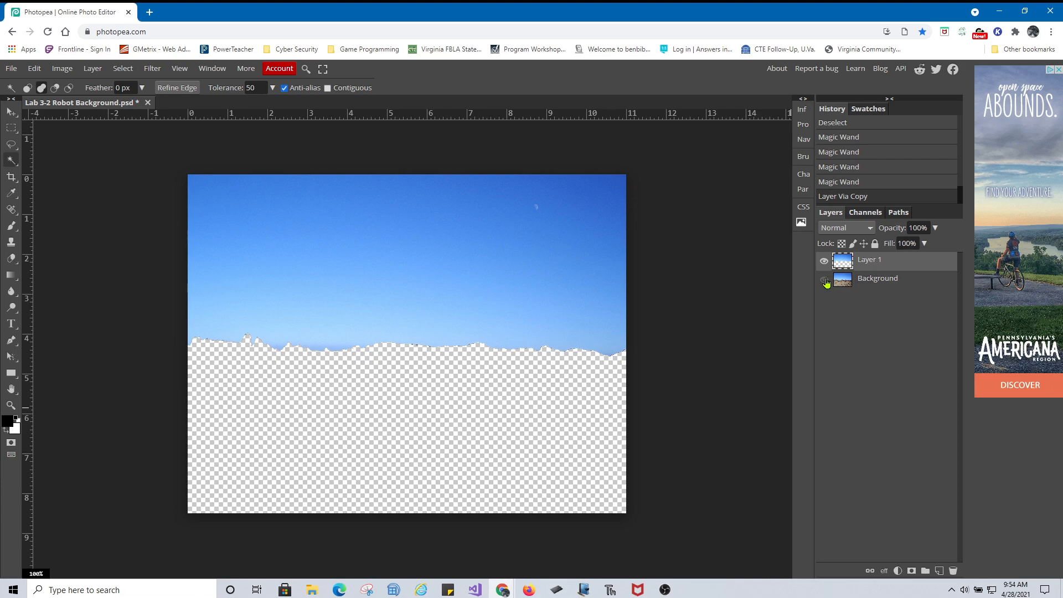
click(823, 279)
click(823, 260)
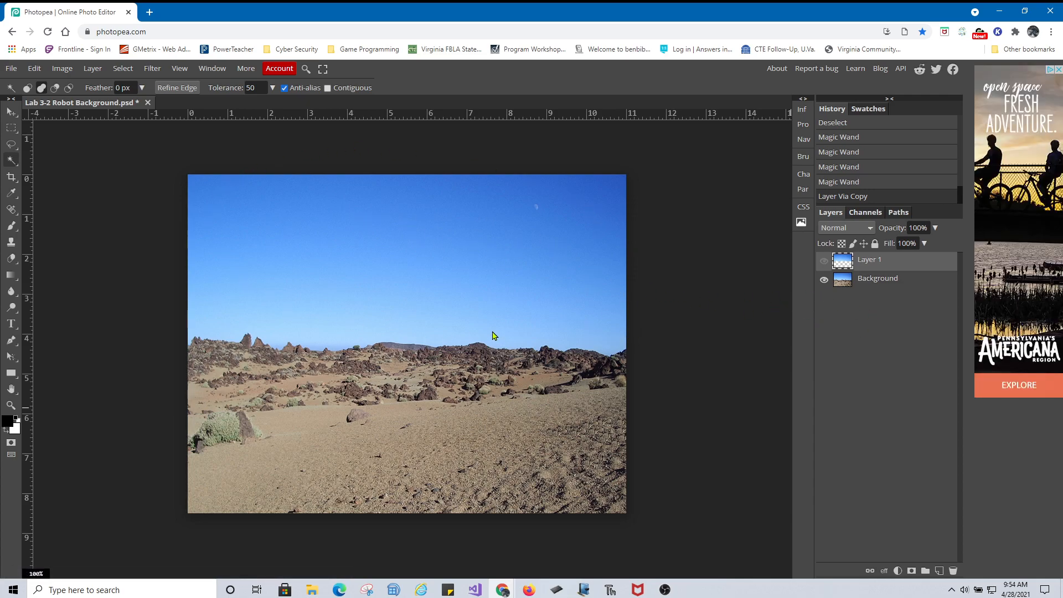
click(824, 261)
Rename the copied sky layer to Sky and give it a Blue color label
double_click(868, 261)
text(Sky)
key(Return)
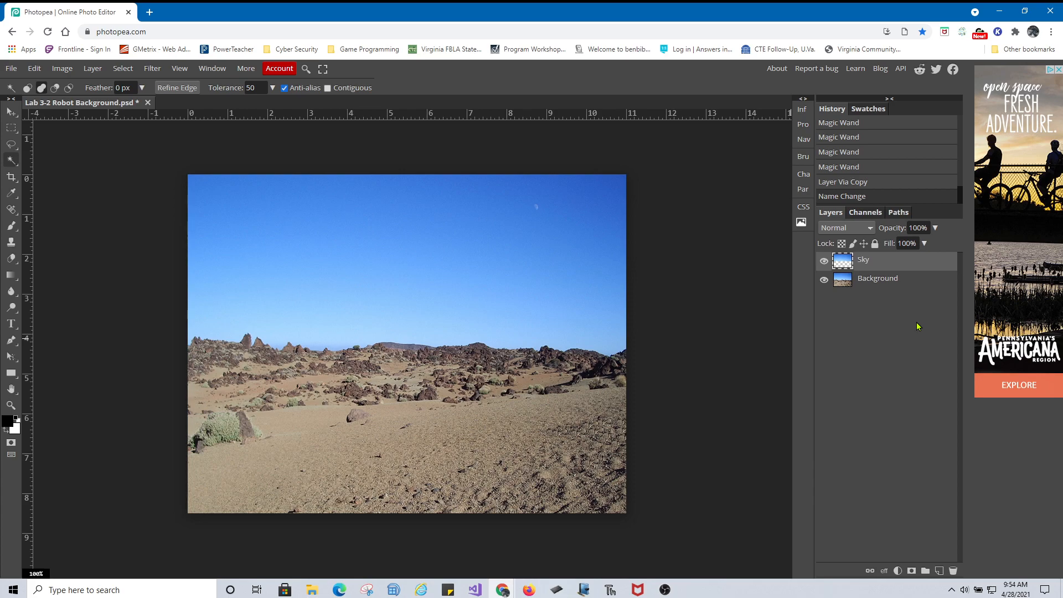
right_click(825, 274)
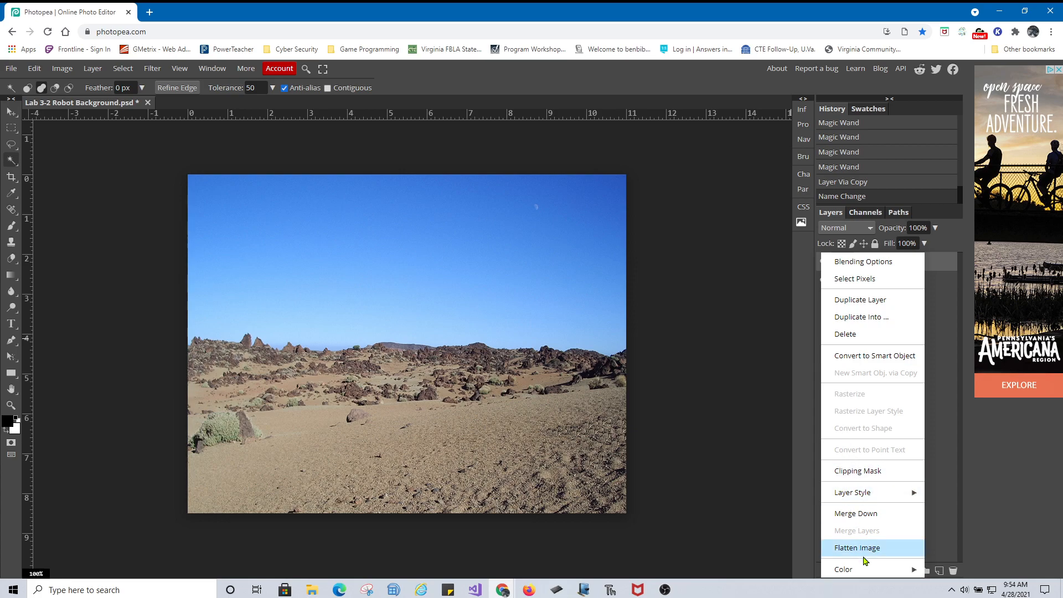
mouse_move(859, 569)
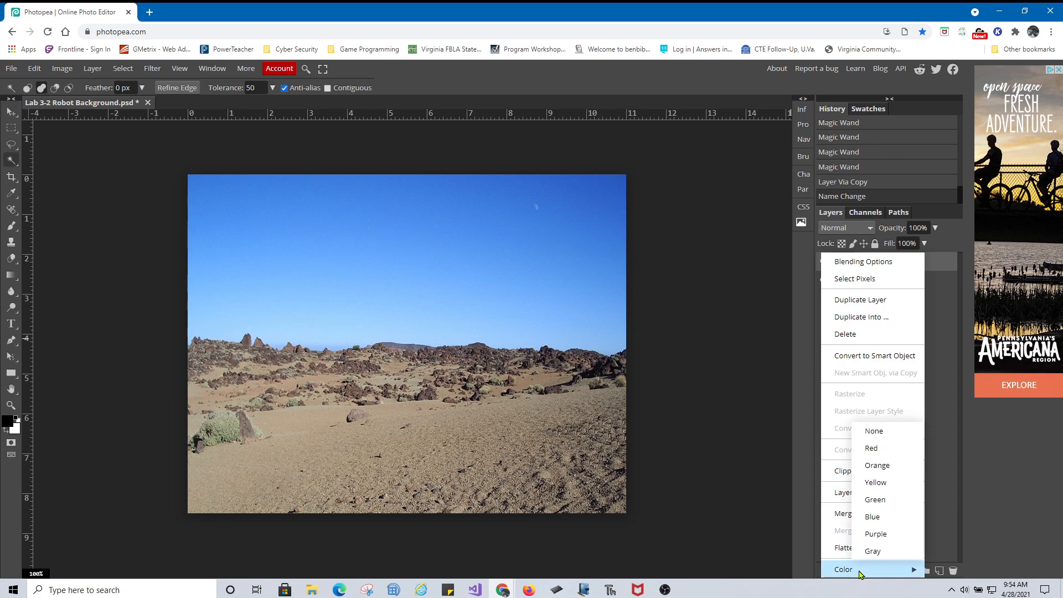
click(878, 518)
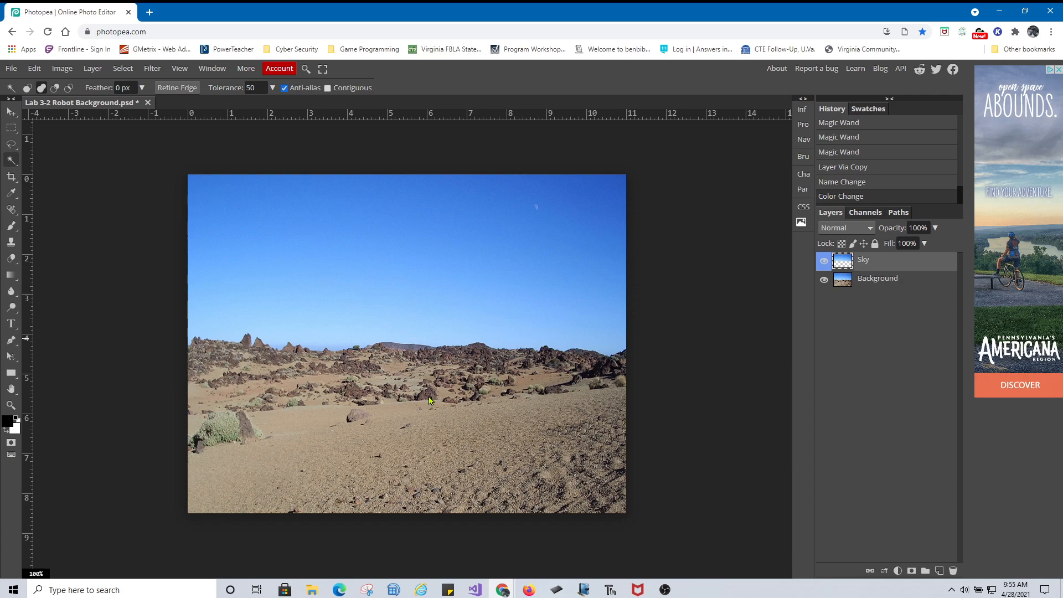
Place the Lab 3-2 Robot Body file from the Chapter 03 folder in File Explorer into the photo, and shift the robot slightly left
click(311, 590)
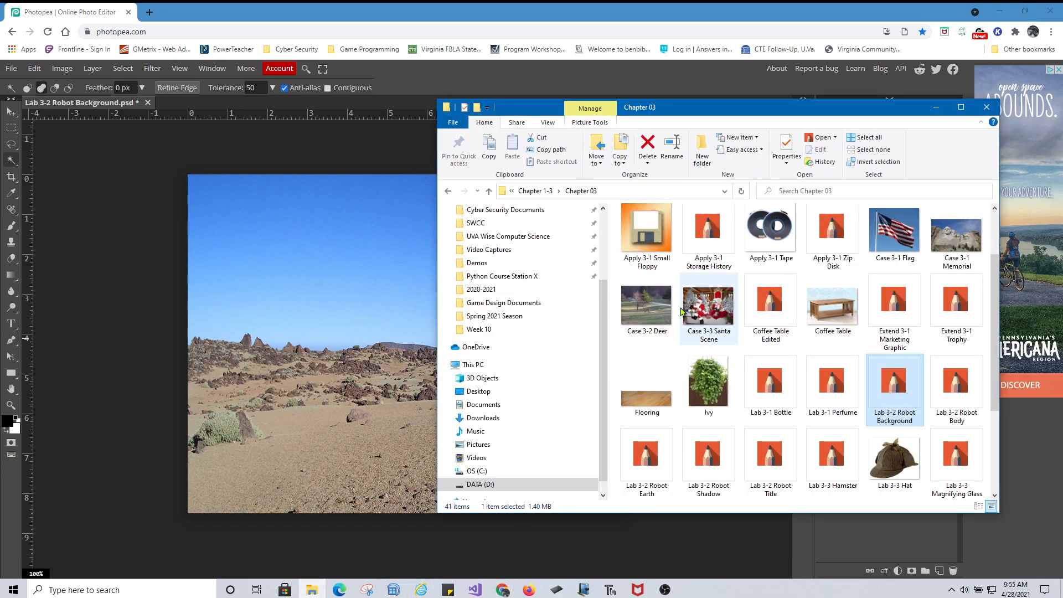
click(960, 386)
drag(961, 386, 381, 425)
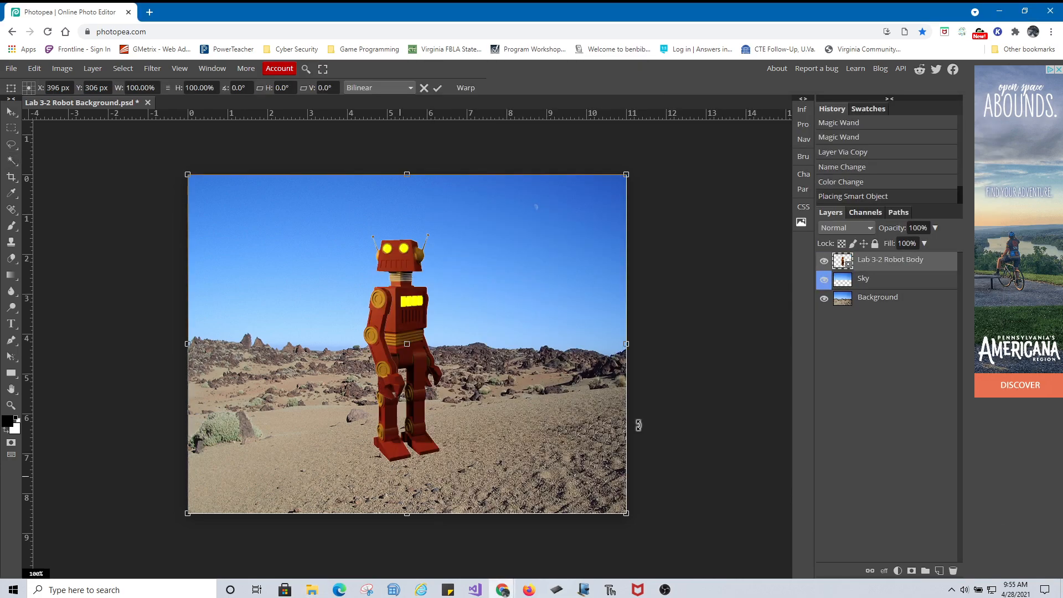
click(438, 89)
click(10, 111)
drag(375, 345, 387, 321)
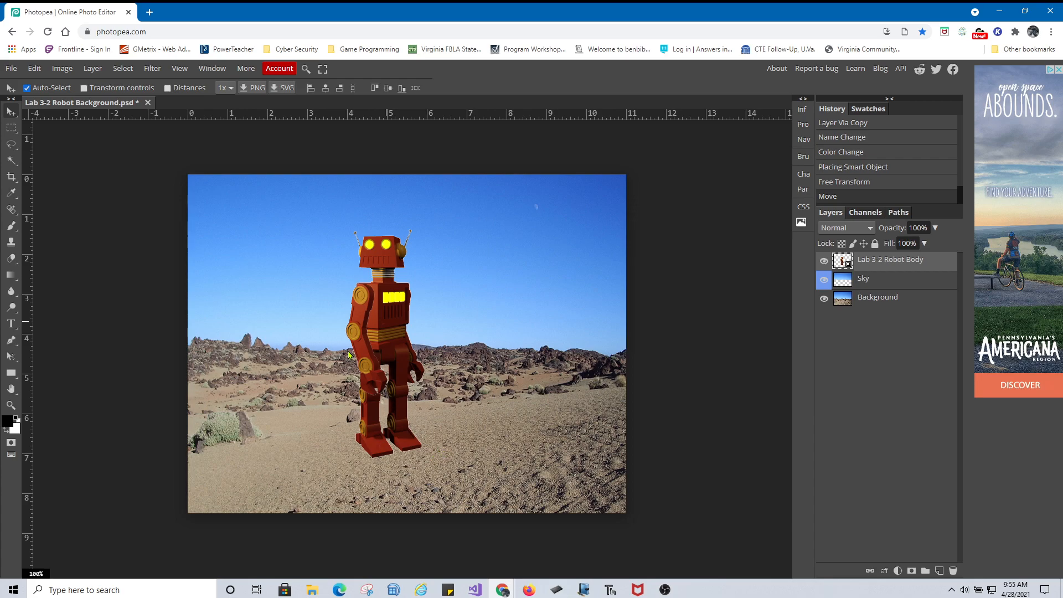
Rename the Lab 3-2 Robot Body layer to Robot and give it a Red color label
double_click(904, 265)
text(Robot)
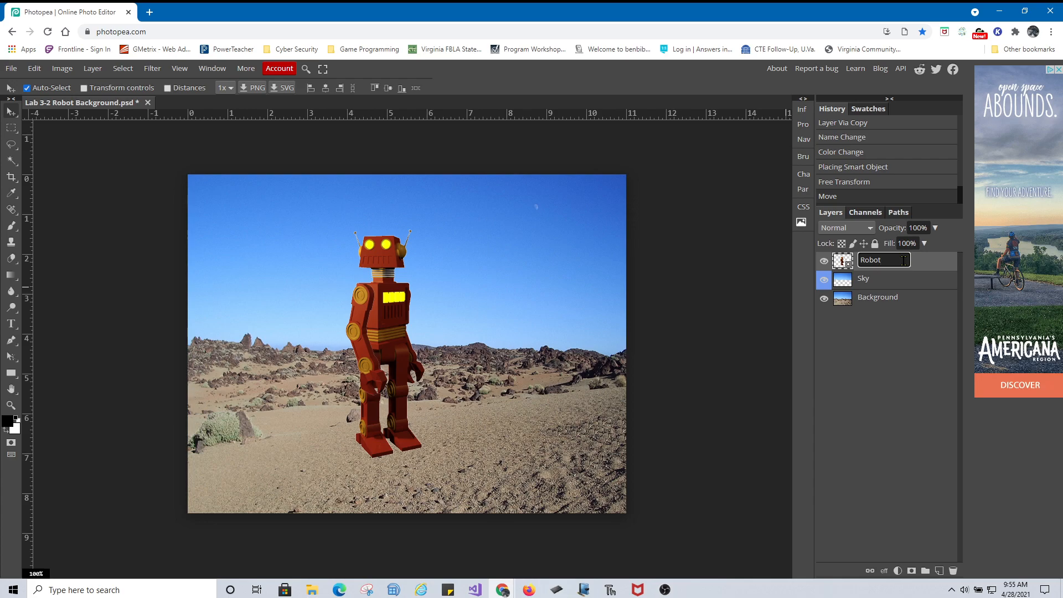
key(Return)
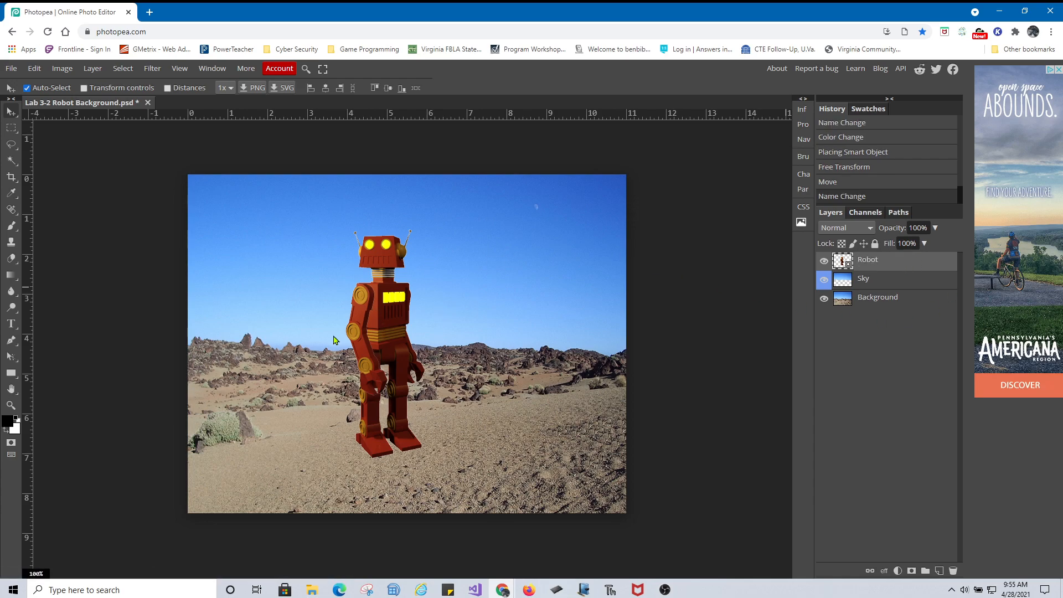
right_click(819, 269)
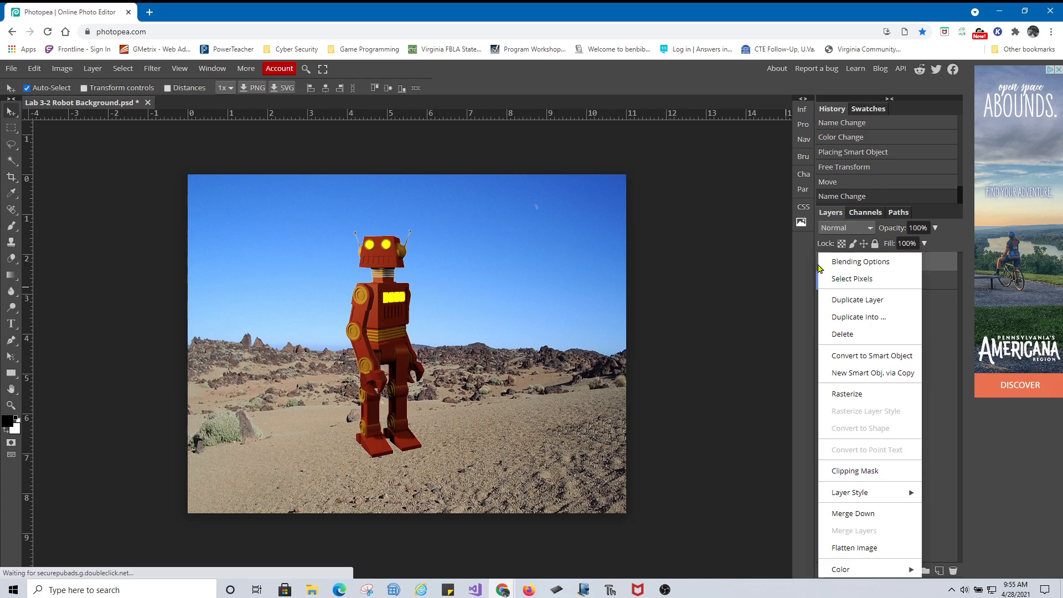
mouse_move(880, 570)
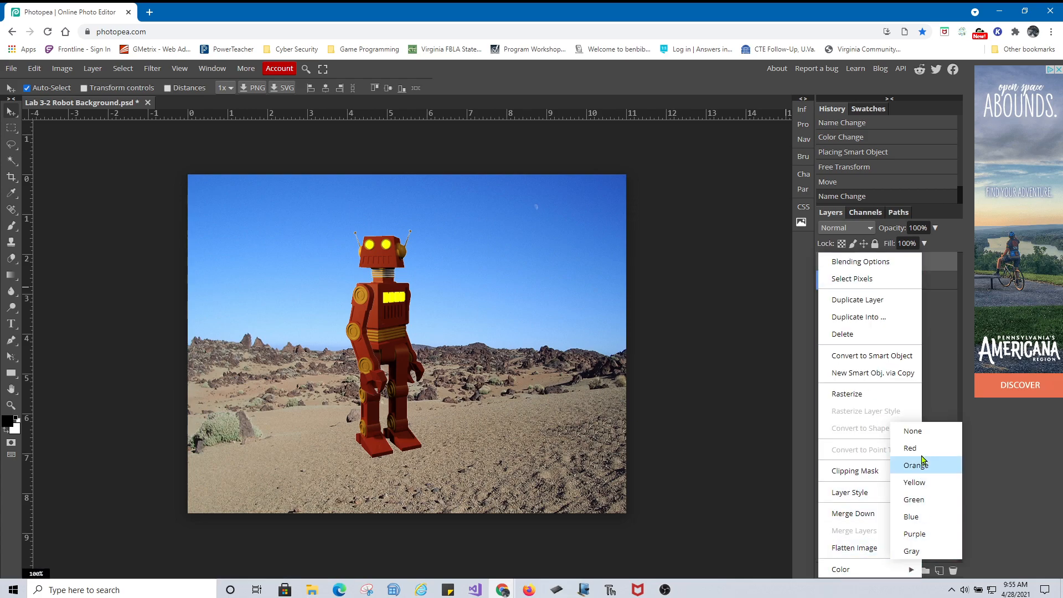
click(923, 449)
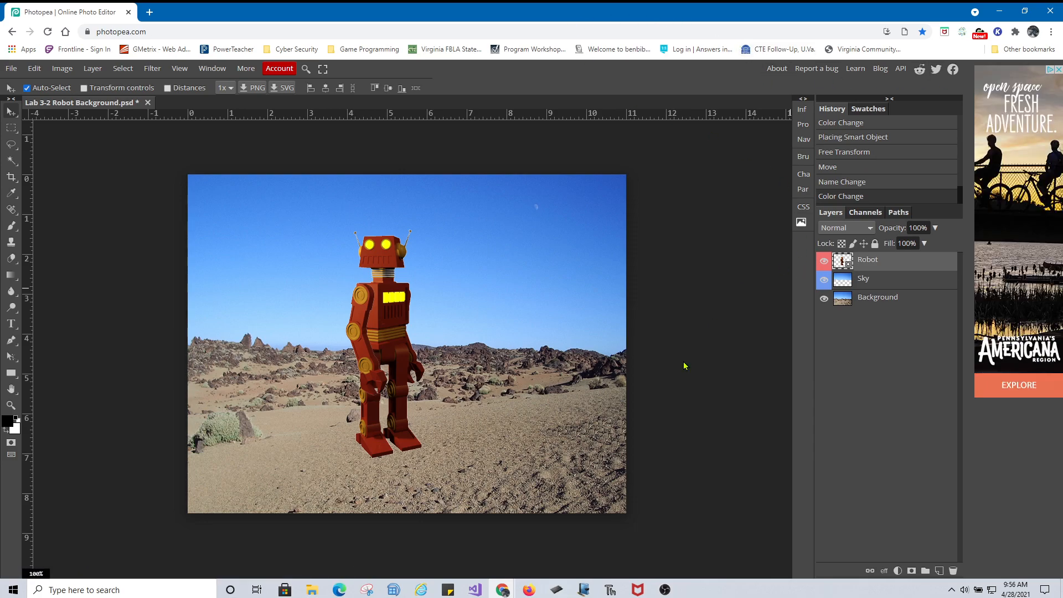
Place the Lab 3-2 Robot Shadow file from the Chapter 03 folder in File Explorer into the photo at its original size
click(314, 590)
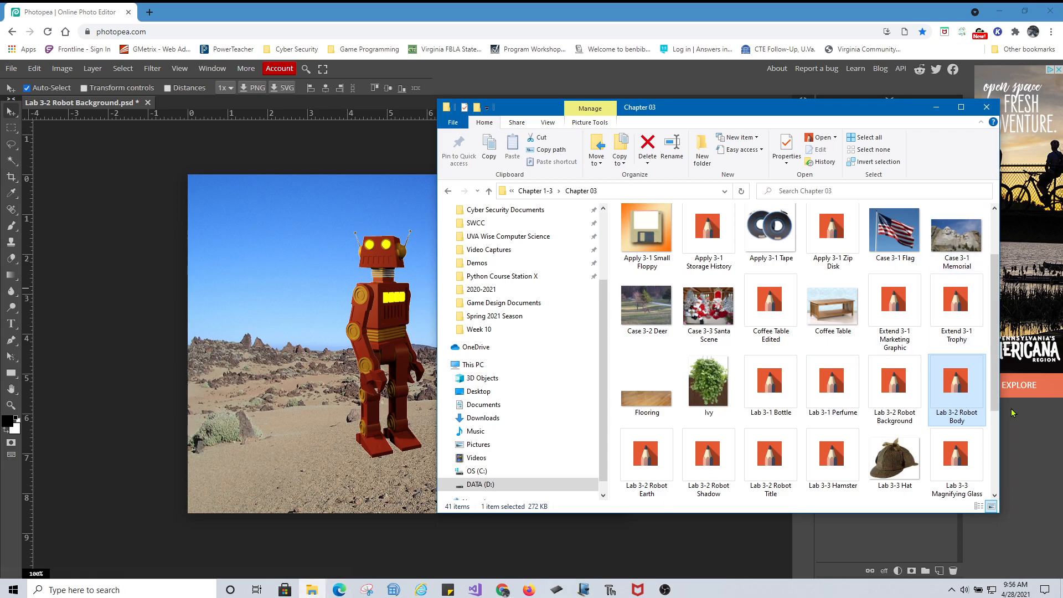
scroll(728, 398, down, 2)
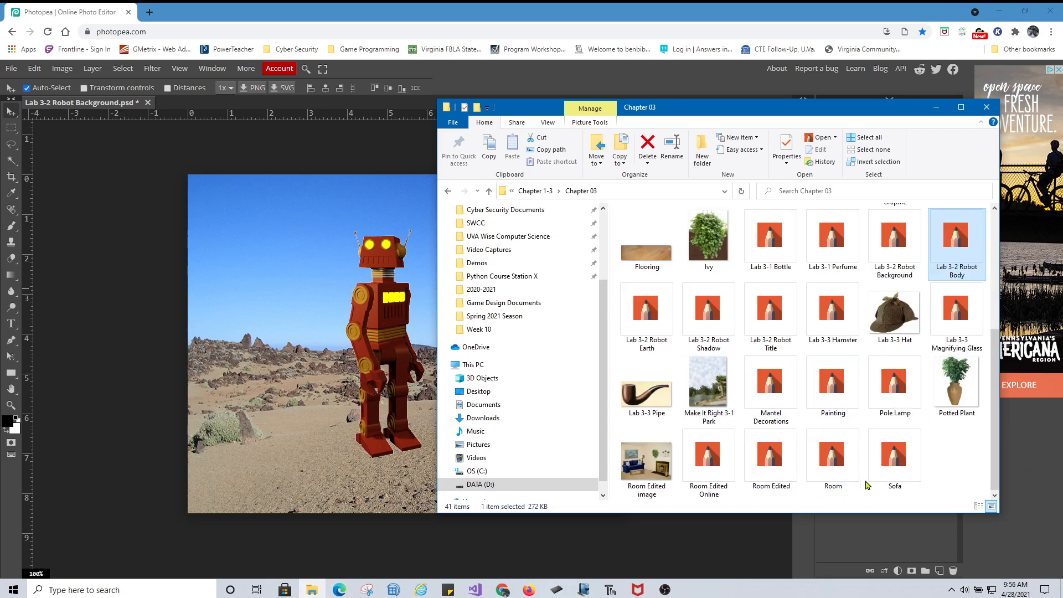
drag(710, 315, 350, 443)
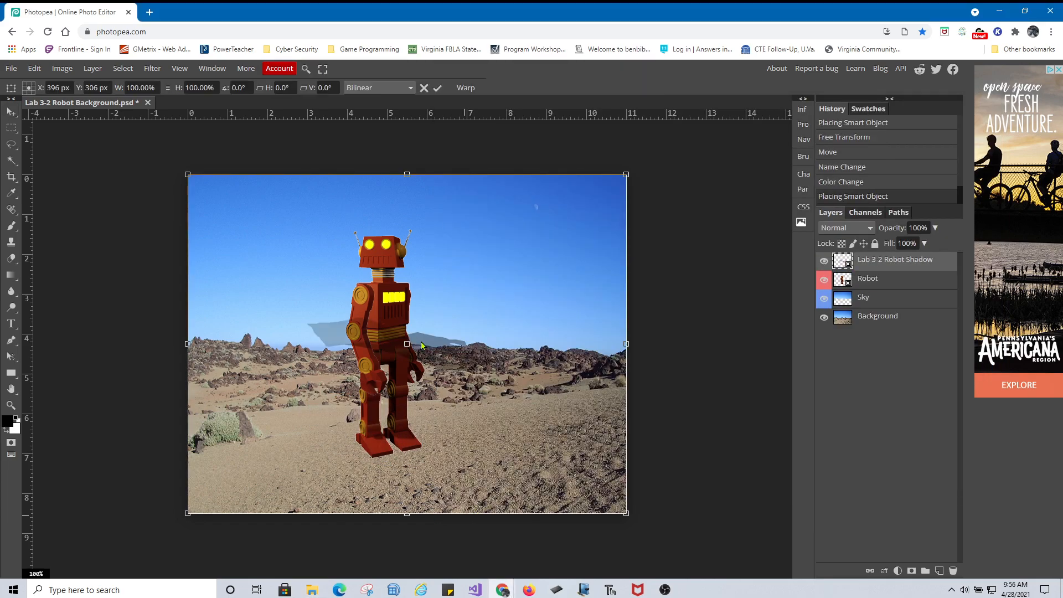
click(437, 88)
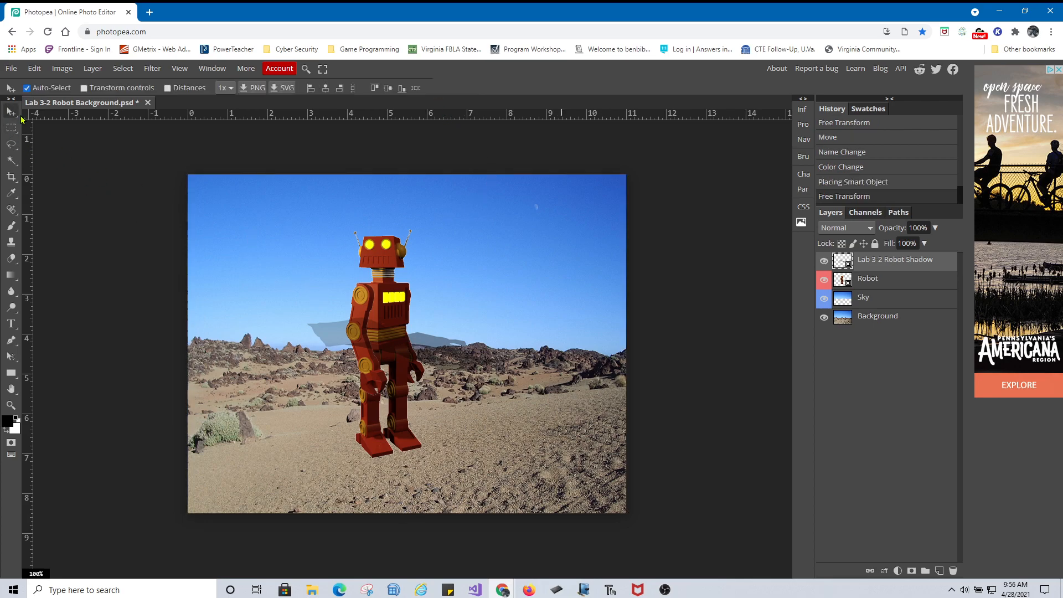
Try moving the robot's shadow down toward the ground, undoing each move
drag(349, 331, 337, 364)
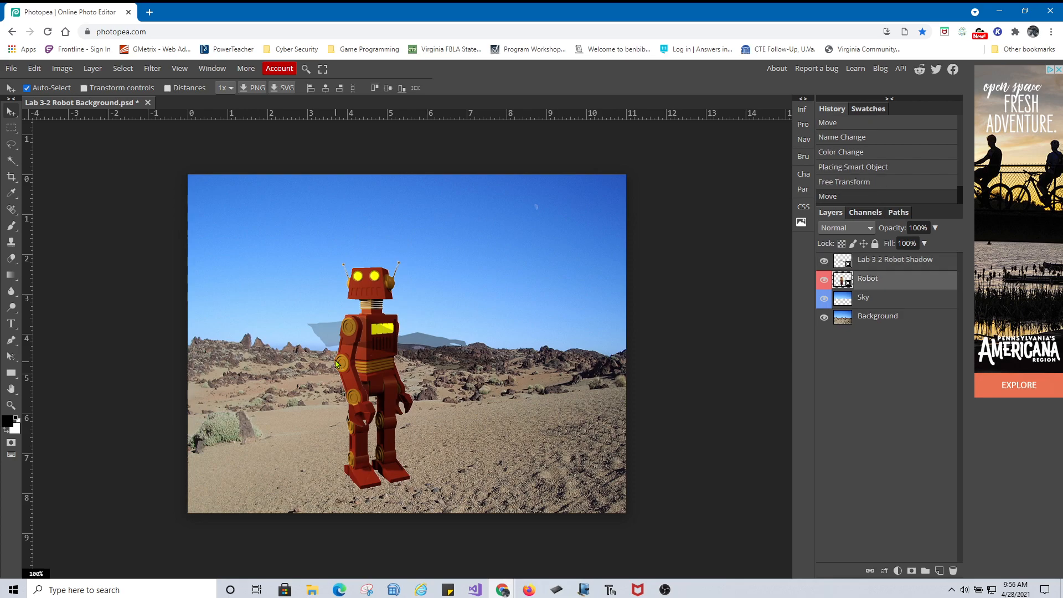
key(ctrl+z)
click(901, 262)
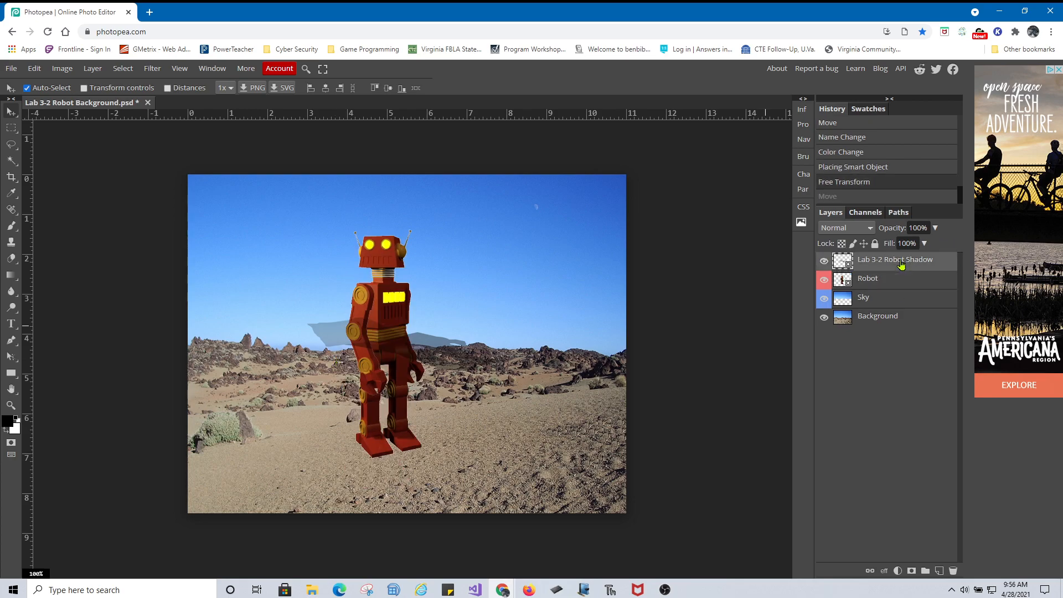
drag(331, 331, 304, 364)
key(ctrl+z)
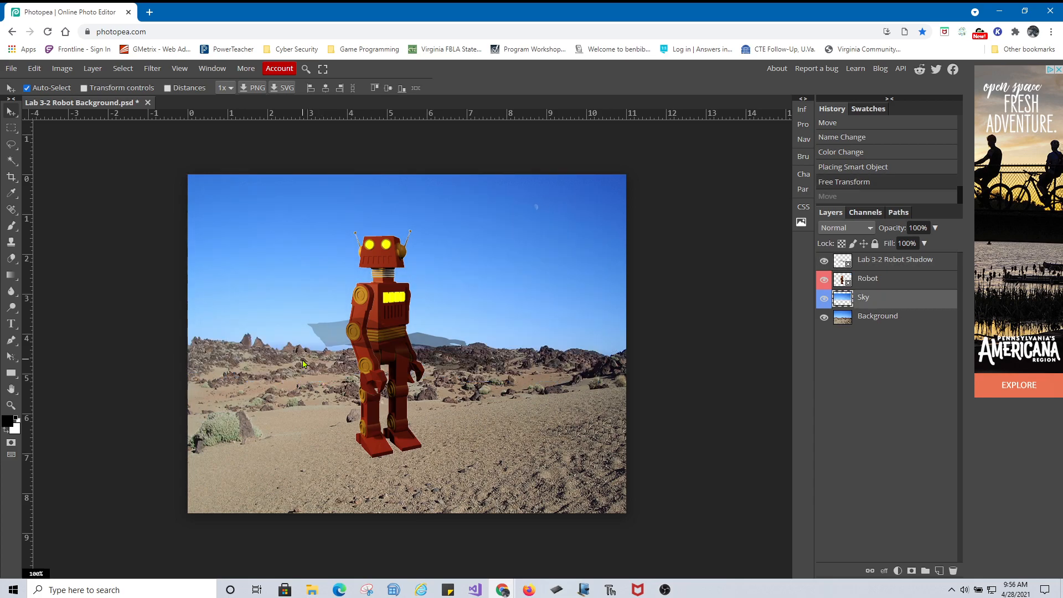
click(903, 261)
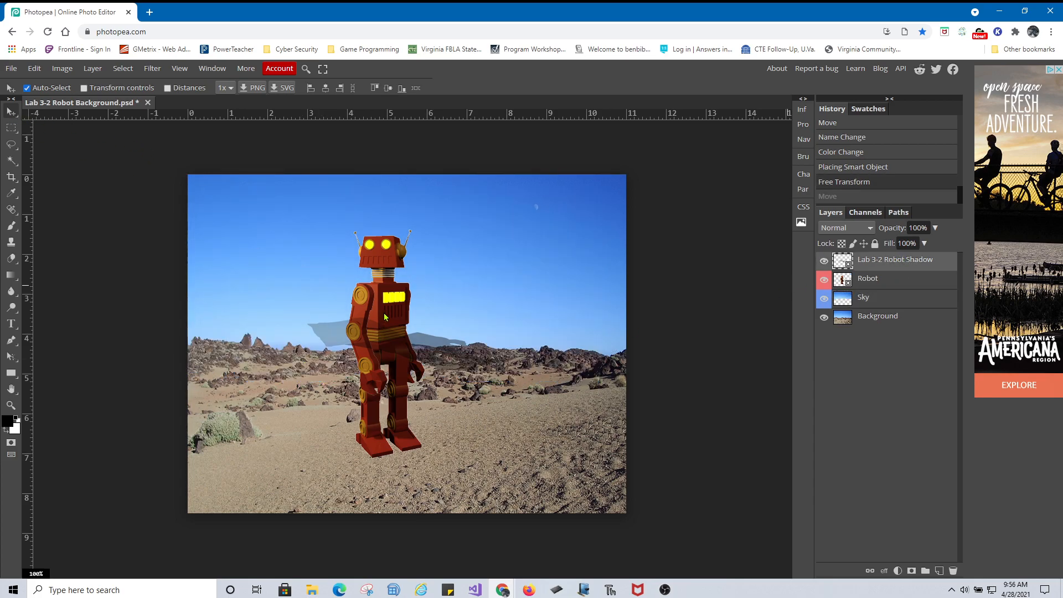
drag(428, 361, 421, 379)
key(ctrl+z)
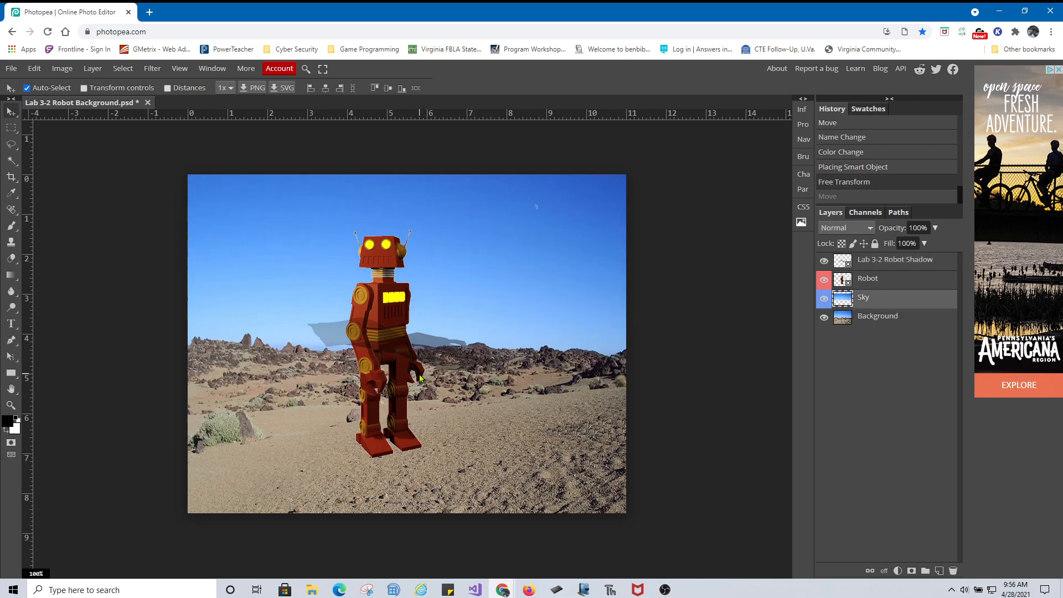
Try moving the Lab 3-2 Robot Shadow layer from the horizon toward the ground, and undo the move
click(889, 261)
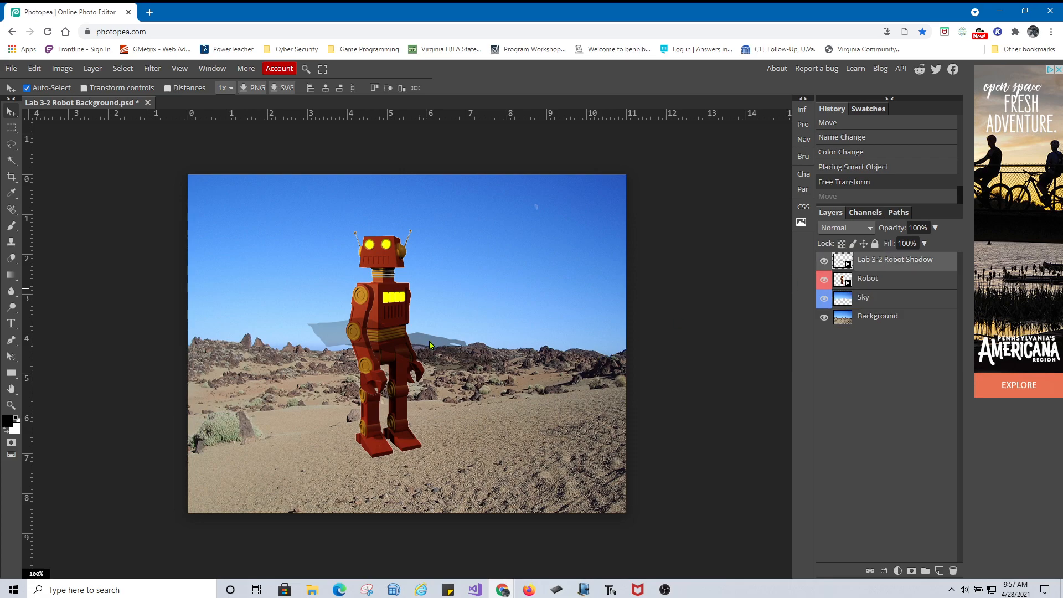
drag(429, 344, 407, 364)
key(ctrl+z)
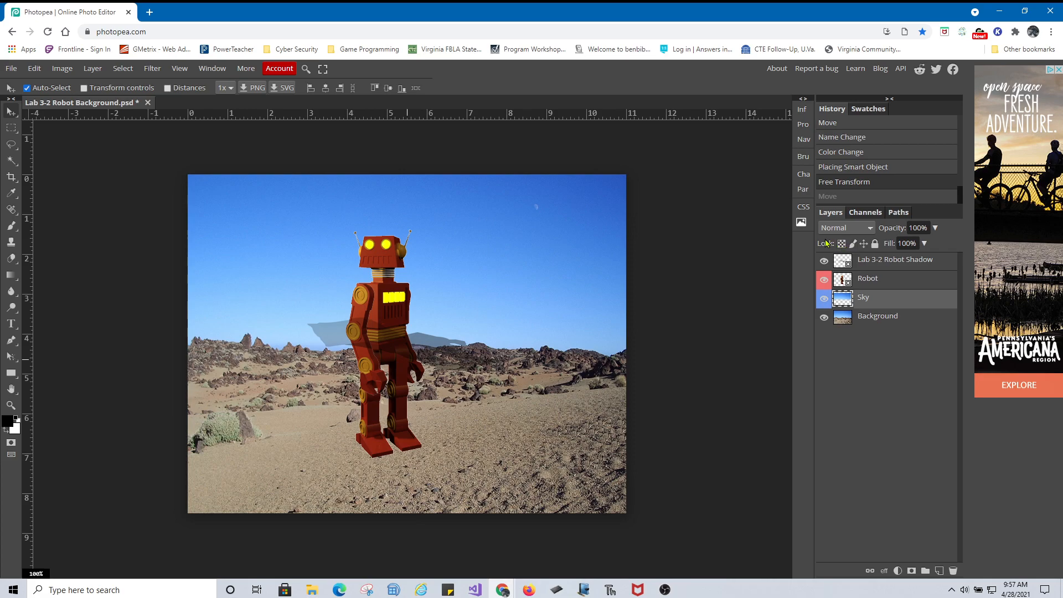
Lock the transparent pixels of the Sky, Robot and Background layers
click(842, 245)
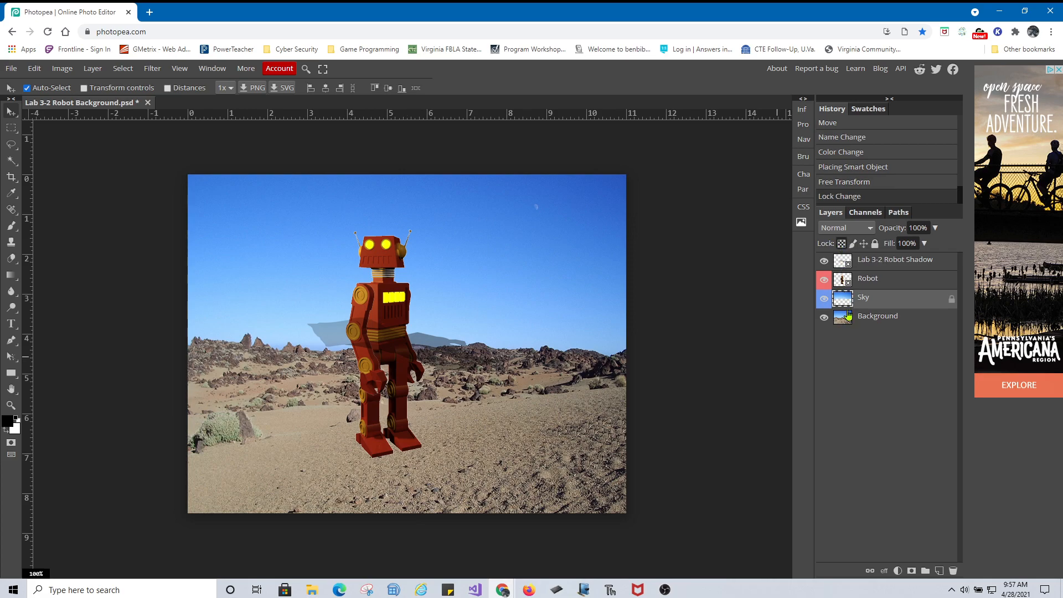
click(863, 274)
click(842, 244)
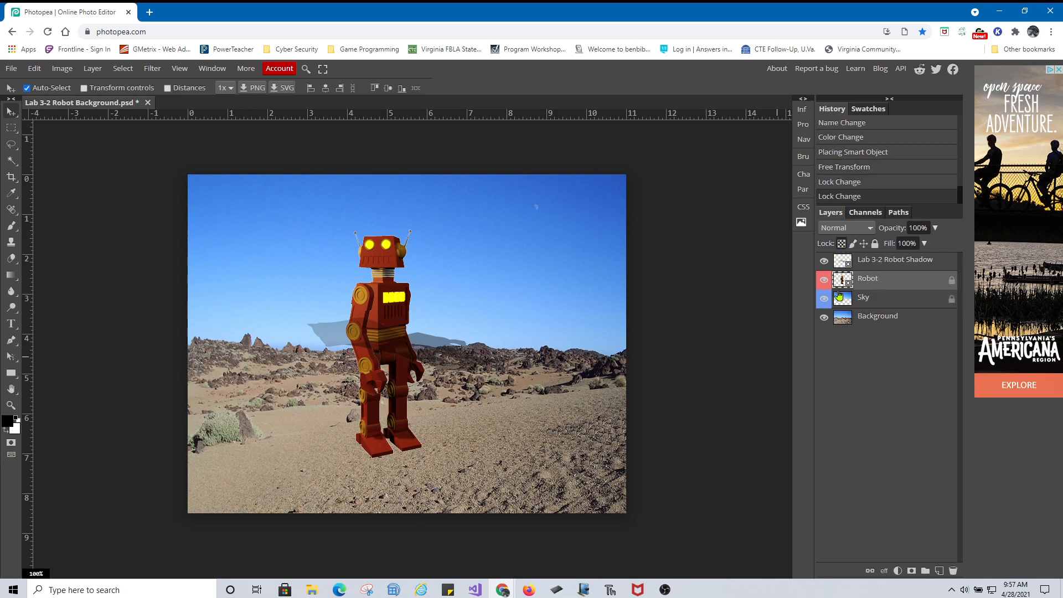
click(871, 315)
click(841, 244)
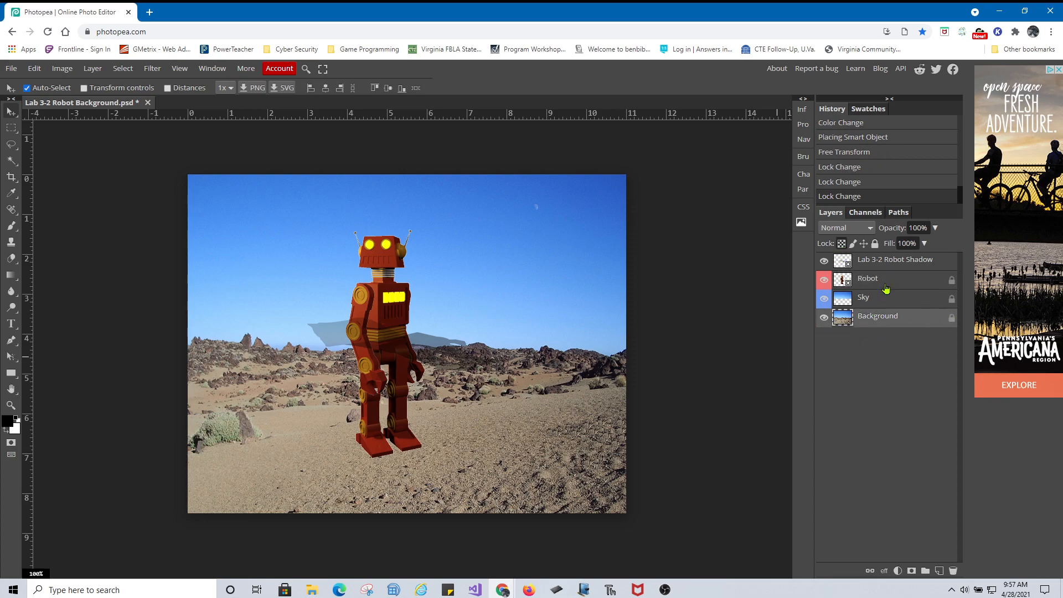
Retry moving the robot's shadow on the canvas with its layer selected, undoing every move that shifts the Sky layer
click(889, 261)
mouse_move(338, 326)
mouse_down()
mouse_move(323, 363)
mouse_move(336, 327)
mouse_up()
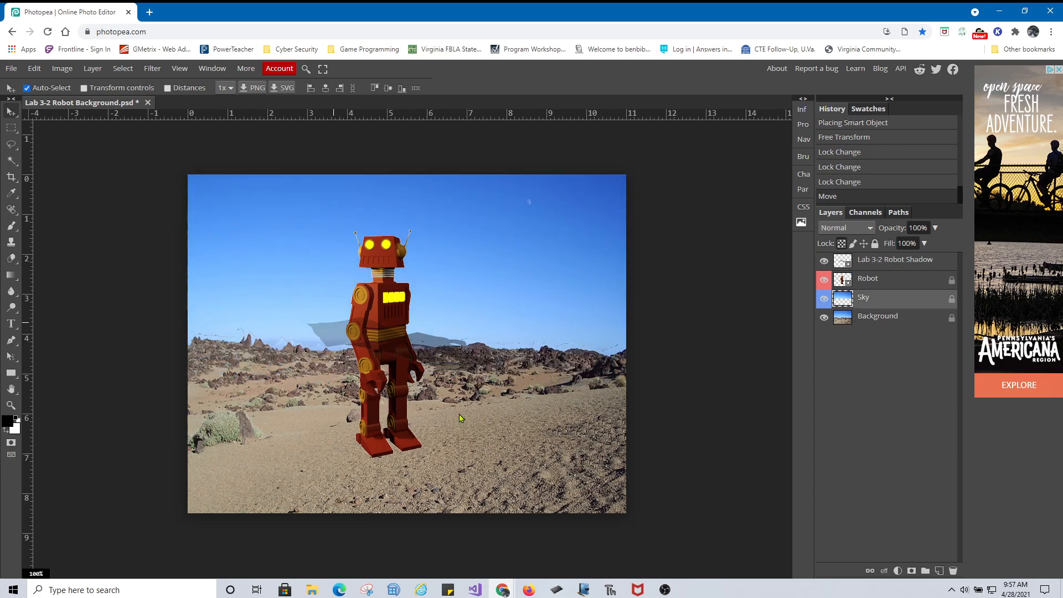
key(ctrl+z)
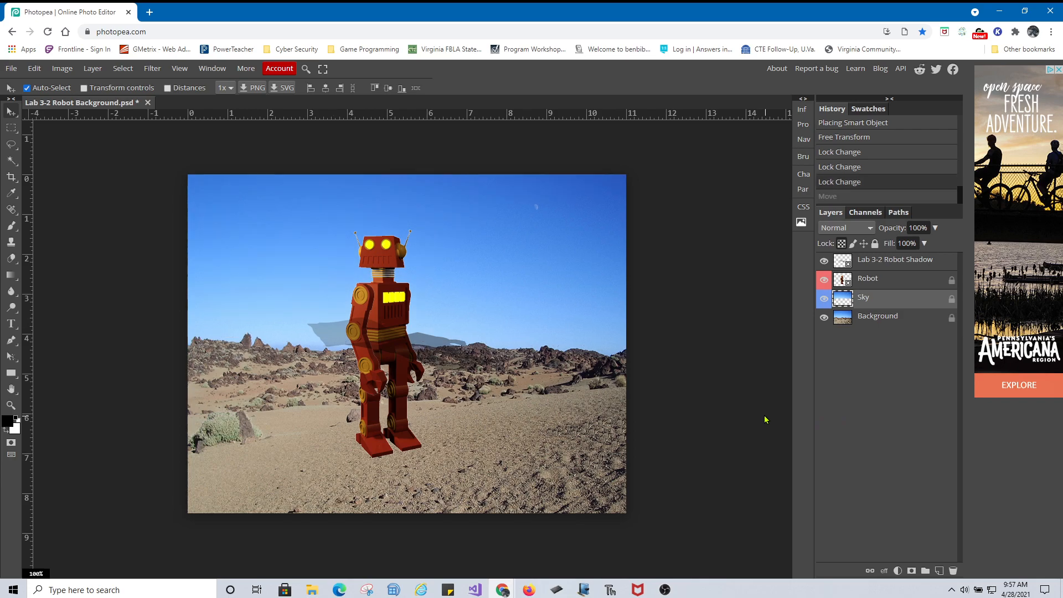
click(885, 261)
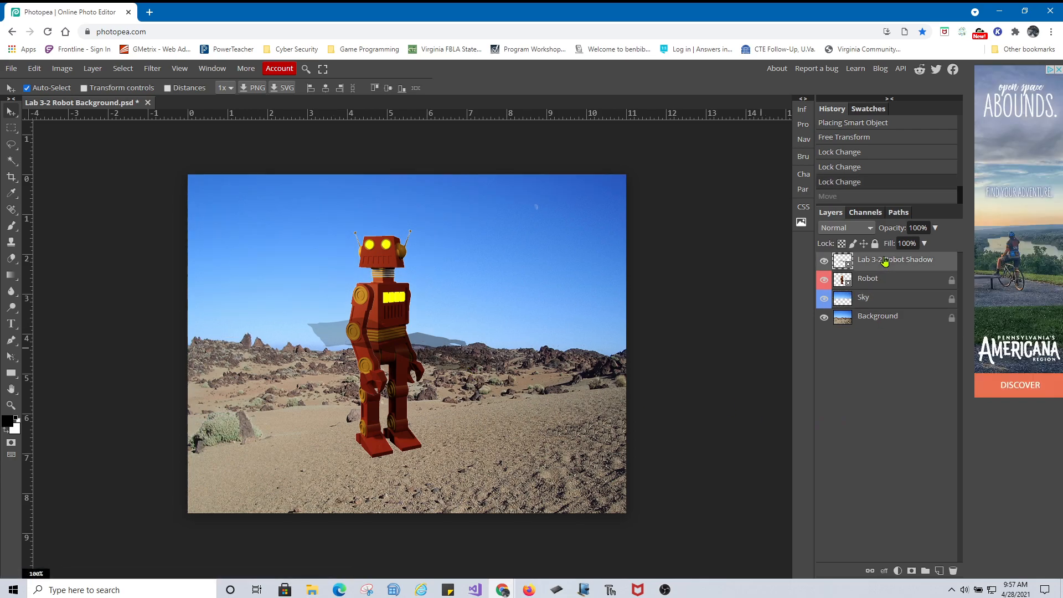
double_click(886, 262)
key(Return)
drag(316, 335, 311, 340)
key(ctrl+z)
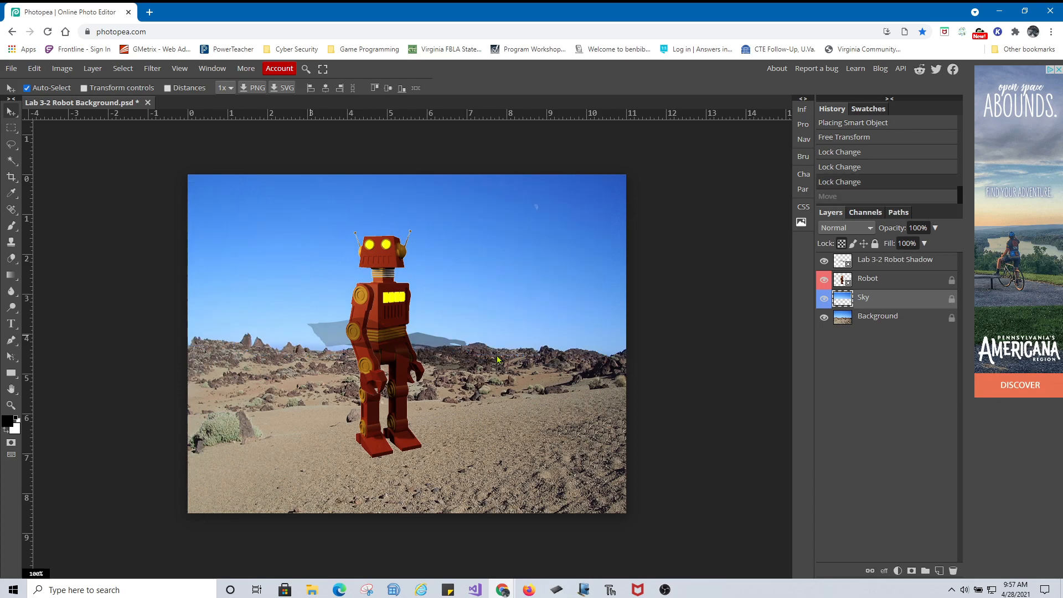
click(909, 258)
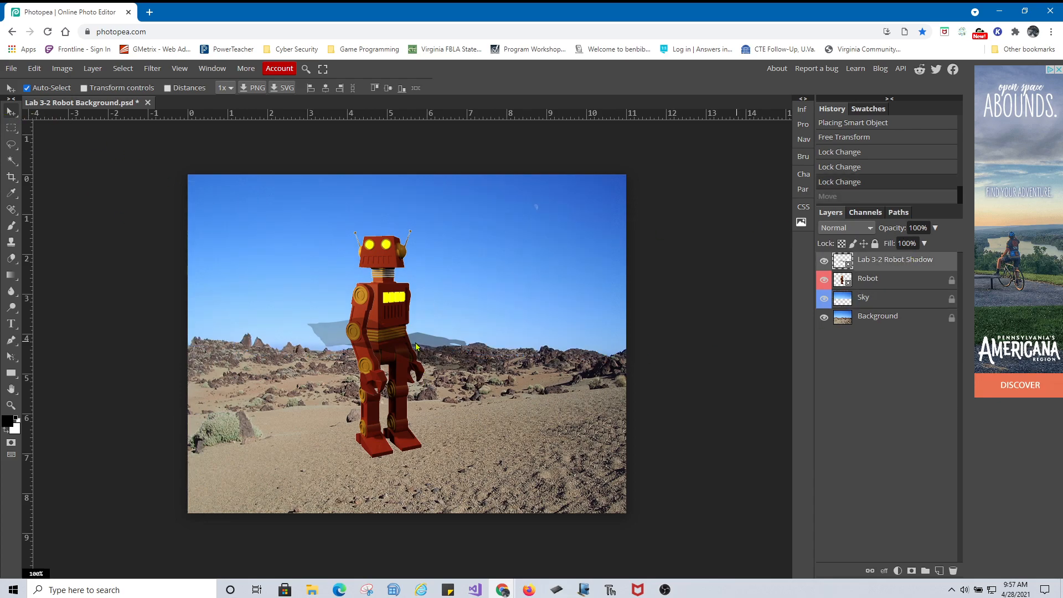
mouse_move(415, 341)
mouse_down()
mouse_move(405, 348)
mouse_move(421, 334)
mouse_up()
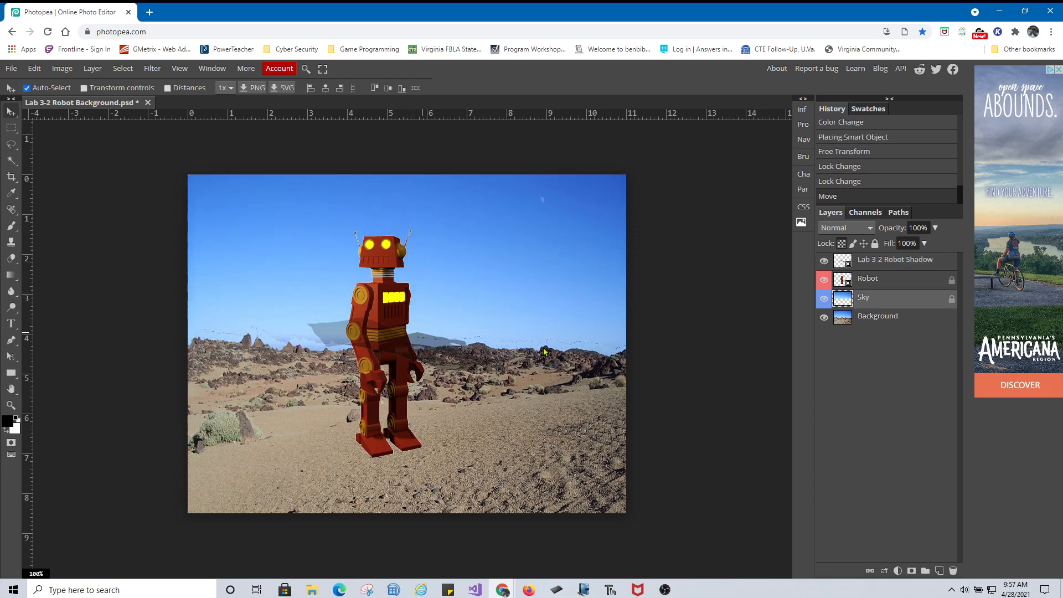
key(ctrl+z)
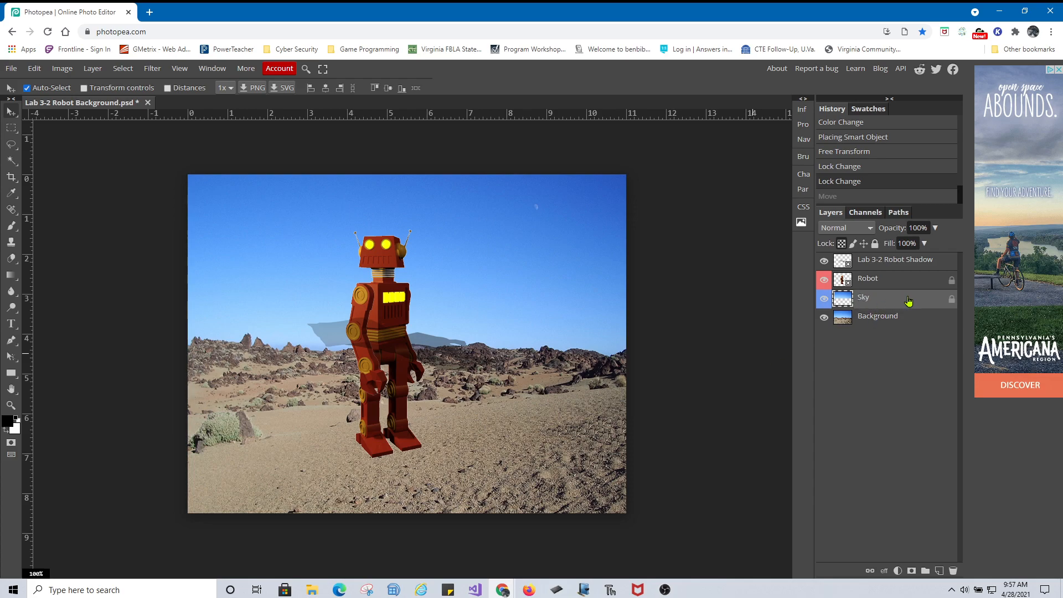
Hide the Sky and Robot layers and try picking up the robot's shadow on the canvas
click(824, 299)
click(824, 280)
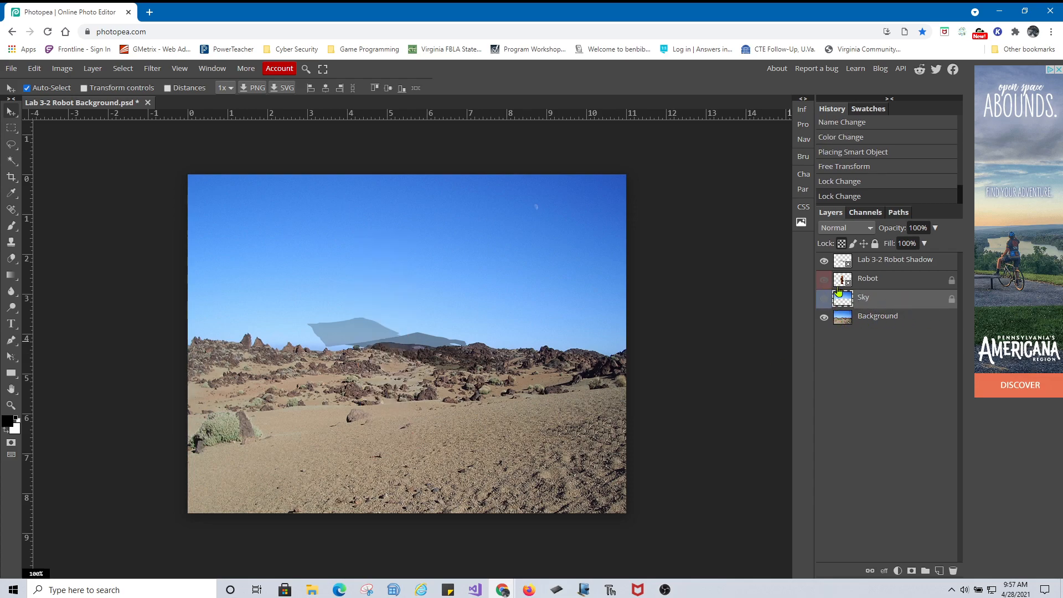
click(867, 262)
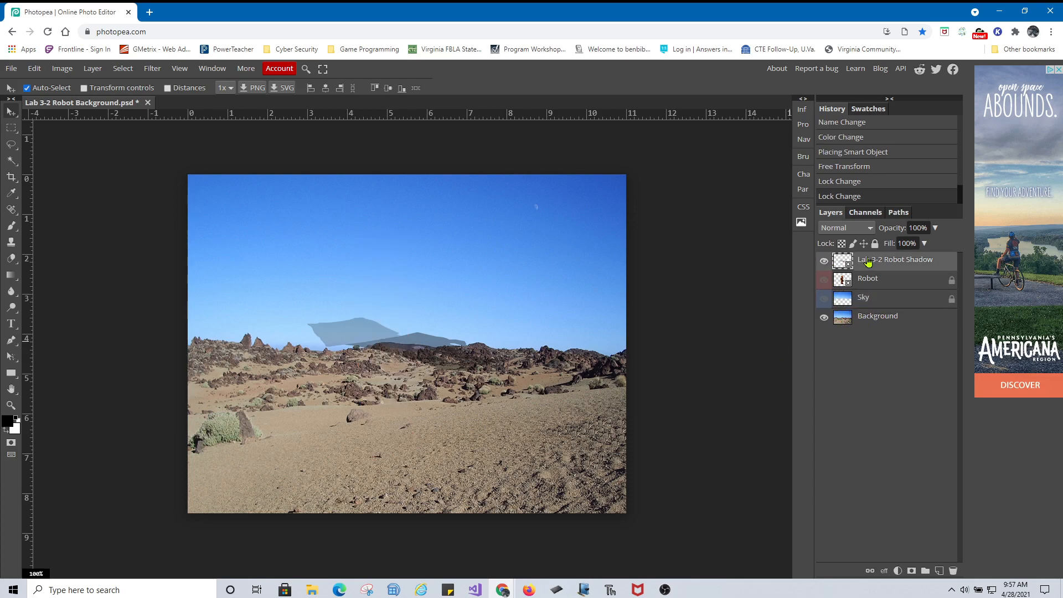
click(390, 343)
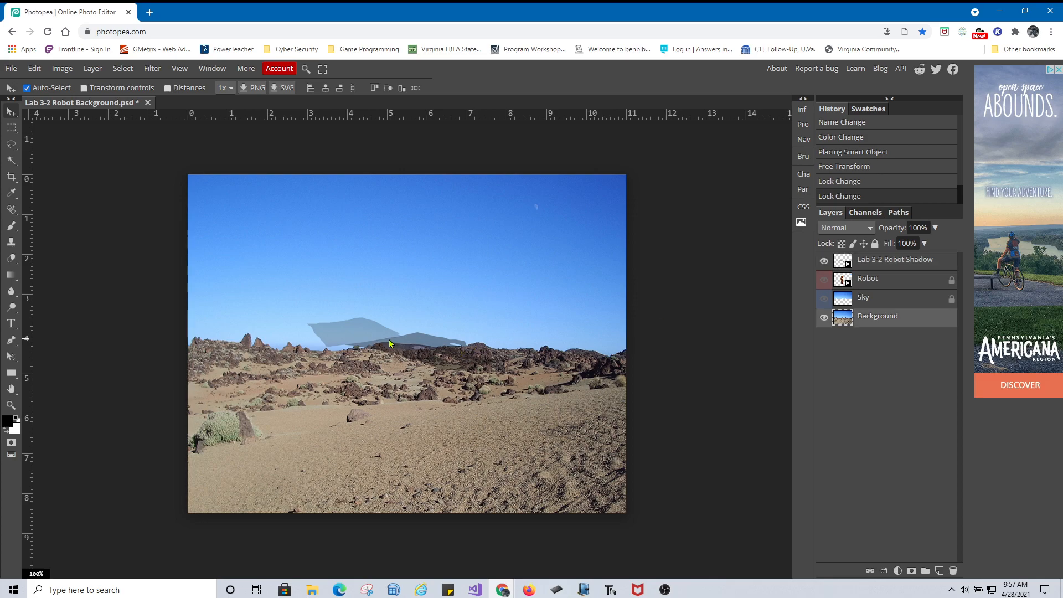
click(884, 262)
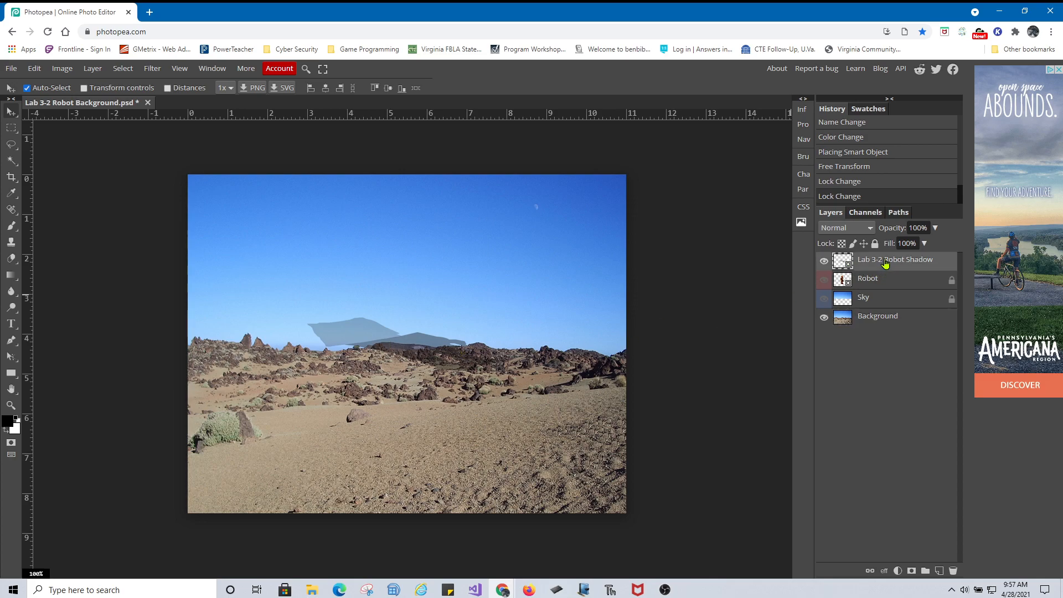
click(425, 344)
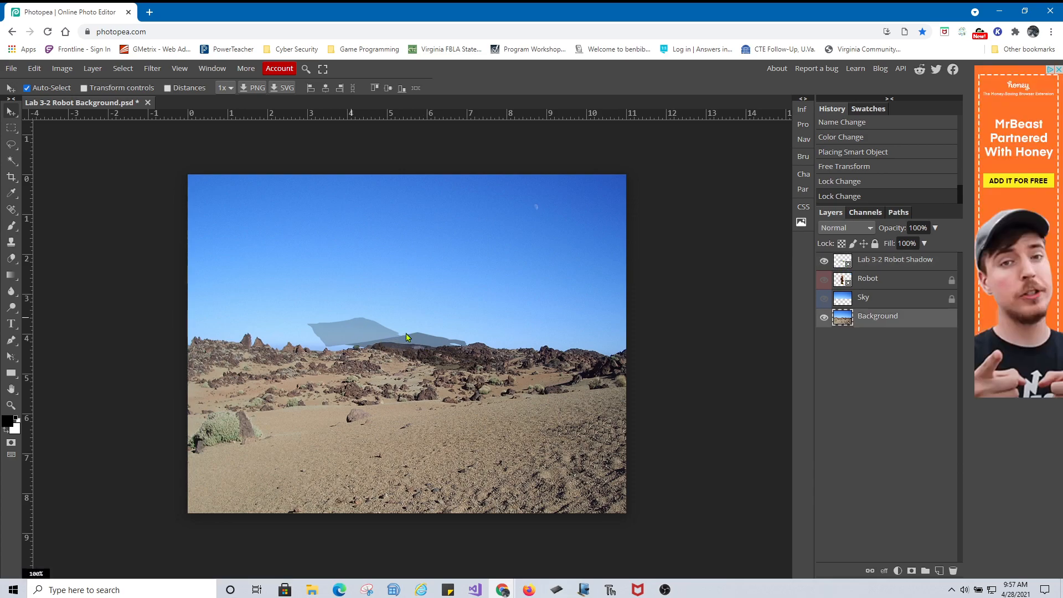
Delete the Lab 3-2 Robot Shadow layer and show the Robot and Sky layers again
click(903, 265)
drag(893, 262, 955, 573)
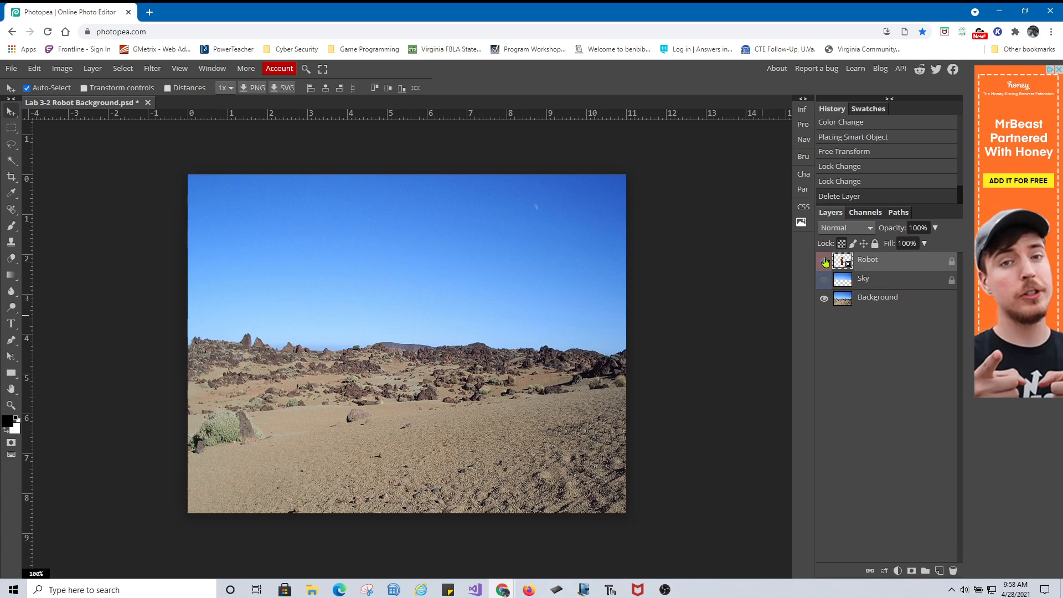
click(824, 261)
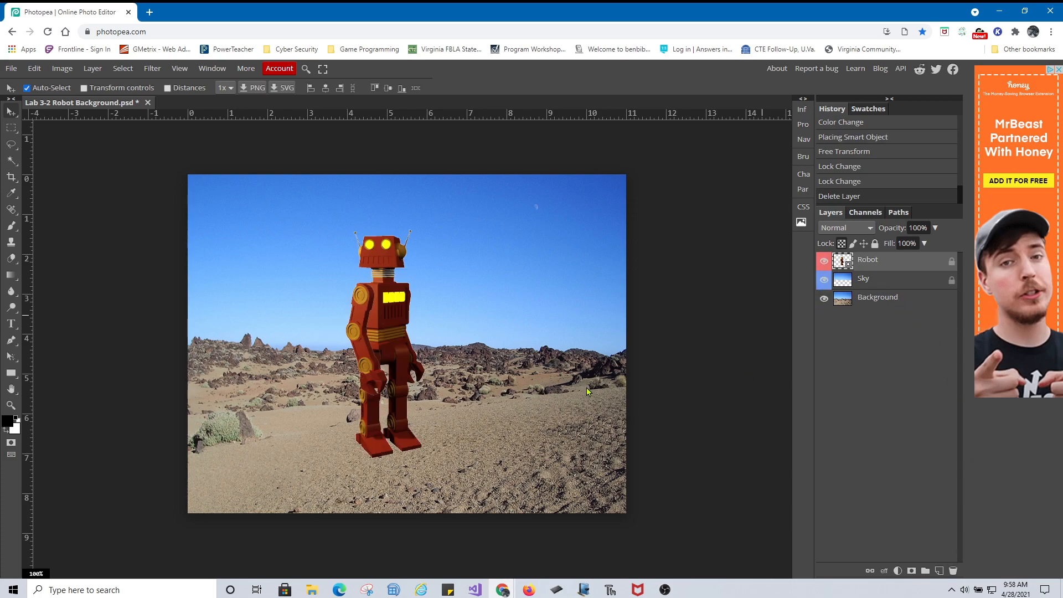
Place the Lab 3-2 Robot Shadow file from File Explorer and position it on the ground behind the robot's feet at about X 210, Y 430 px
click(312, 589)
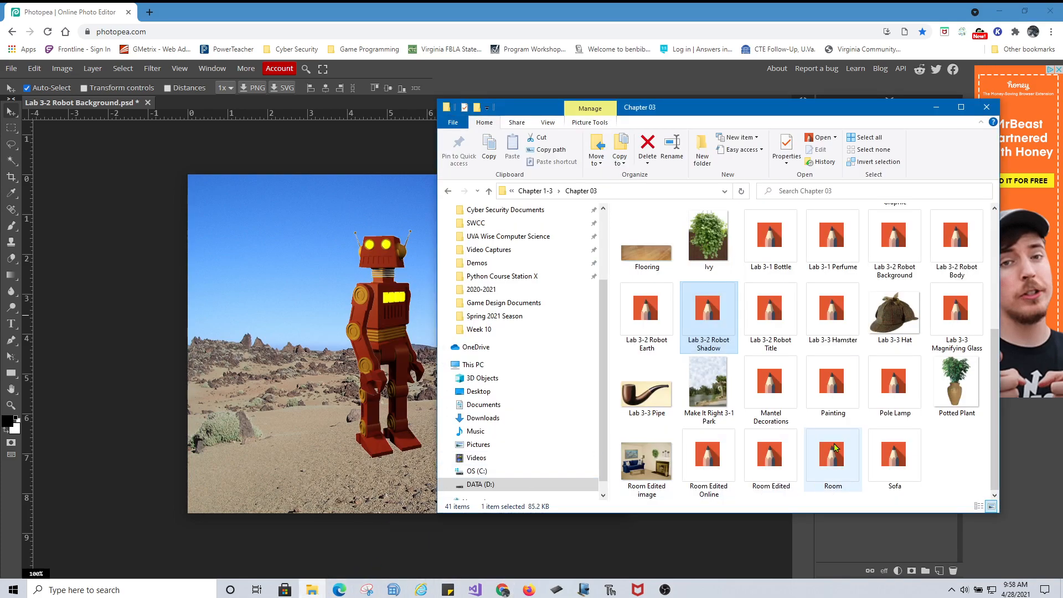
drag(713, 326, 337, 434)
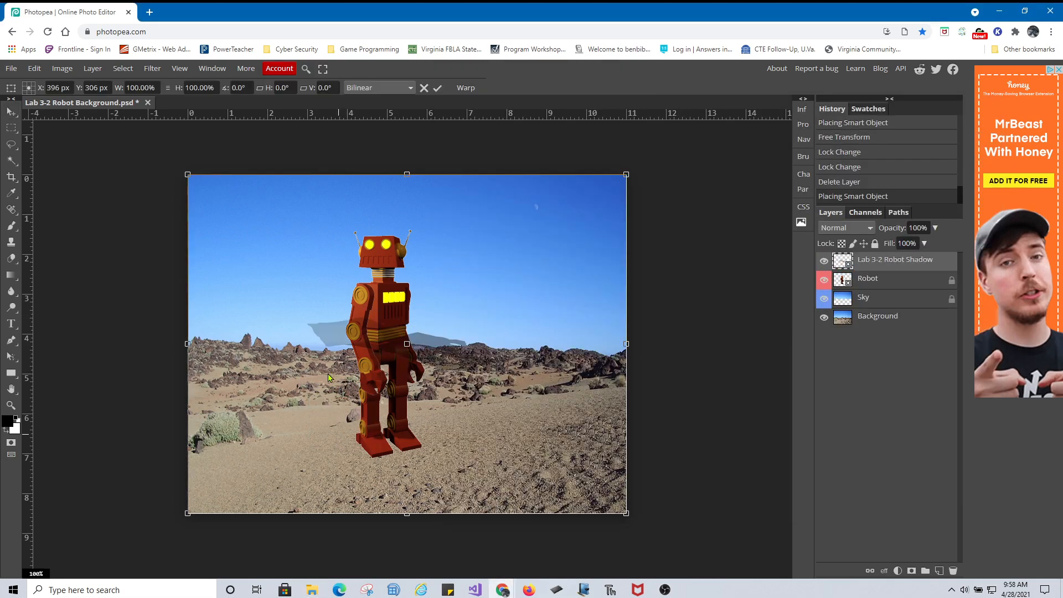
drag(331, 351, 239, 404)
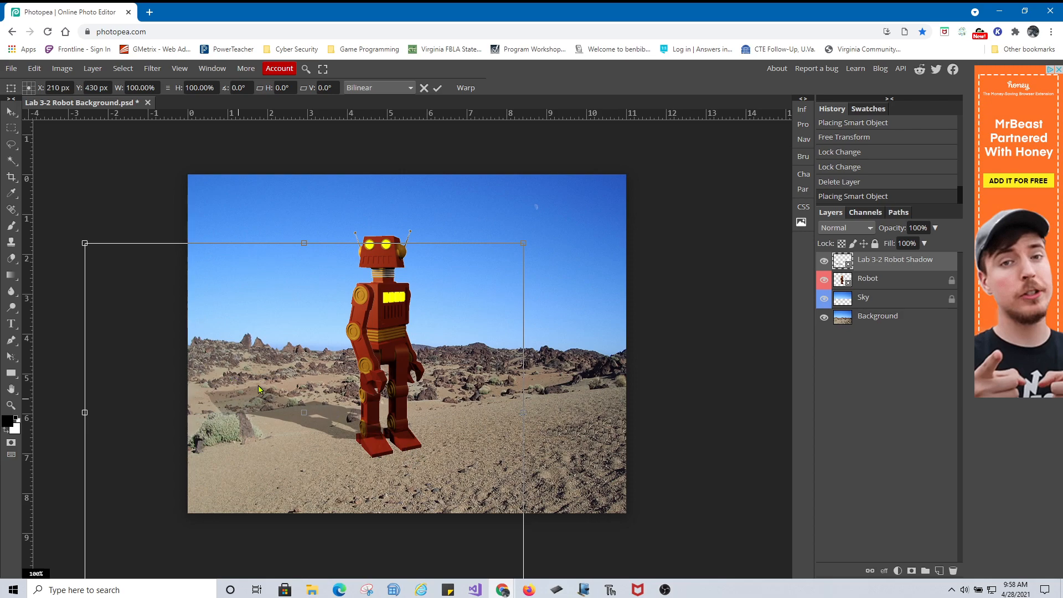
click(437, 88)
Rename the Lab 3-2 Robot Shadow layer to Robot Shadow and give it a Purple color label
double_click(886, 260)
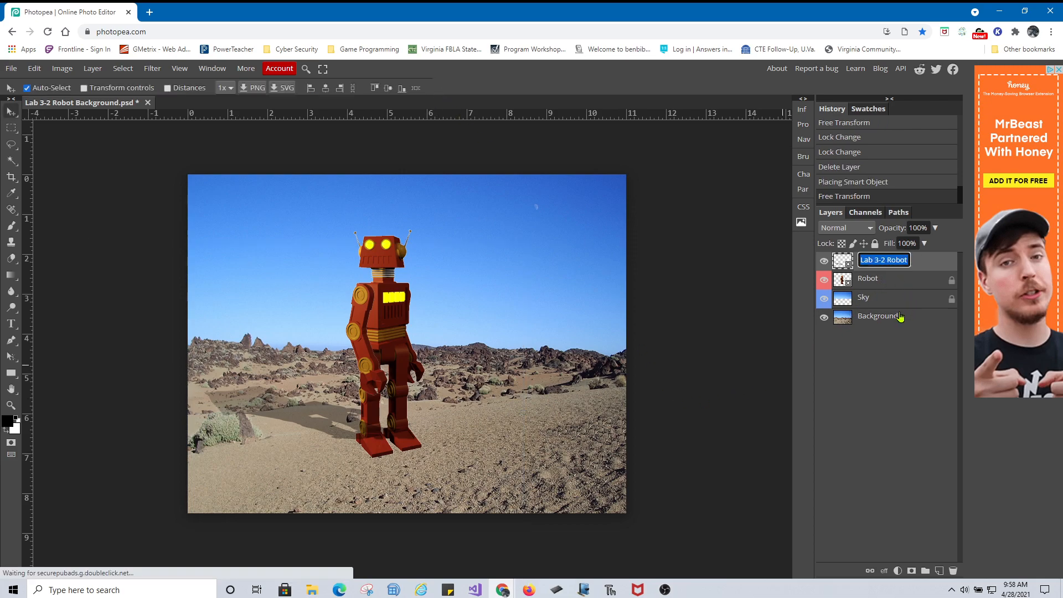
text(Robot Shadow)
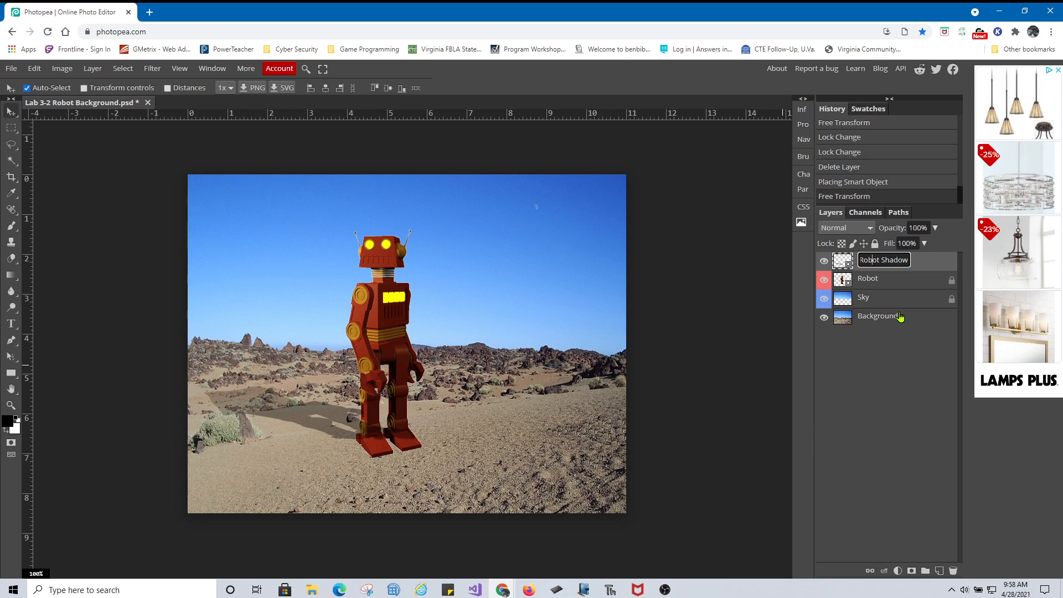
key(Left)
key(BackSpace)
key(BackSpace)
key(BackSpace)
key(BackSpace)
key(BackSpace)
key(BackSpace)
key(BackSpace)
key(BackSpace)
key(Return)
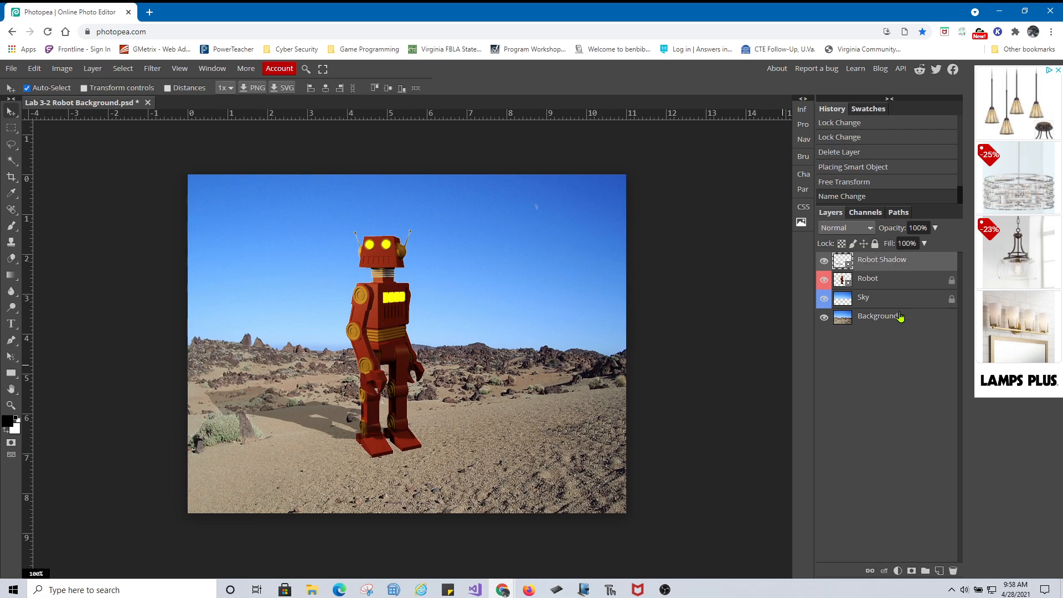
right_click(823, 266)
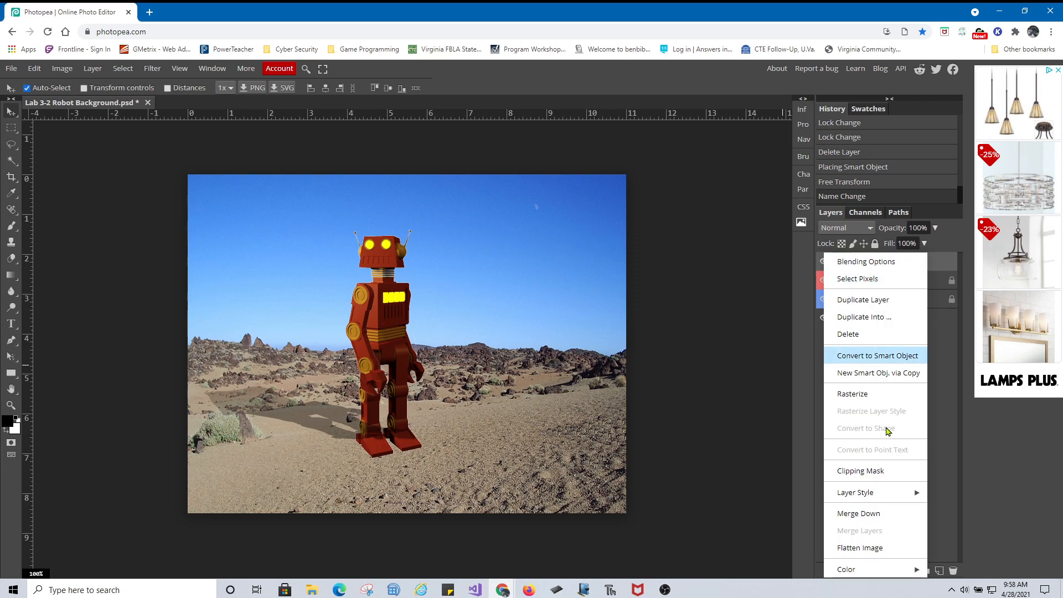
mouse_move(898, 571)
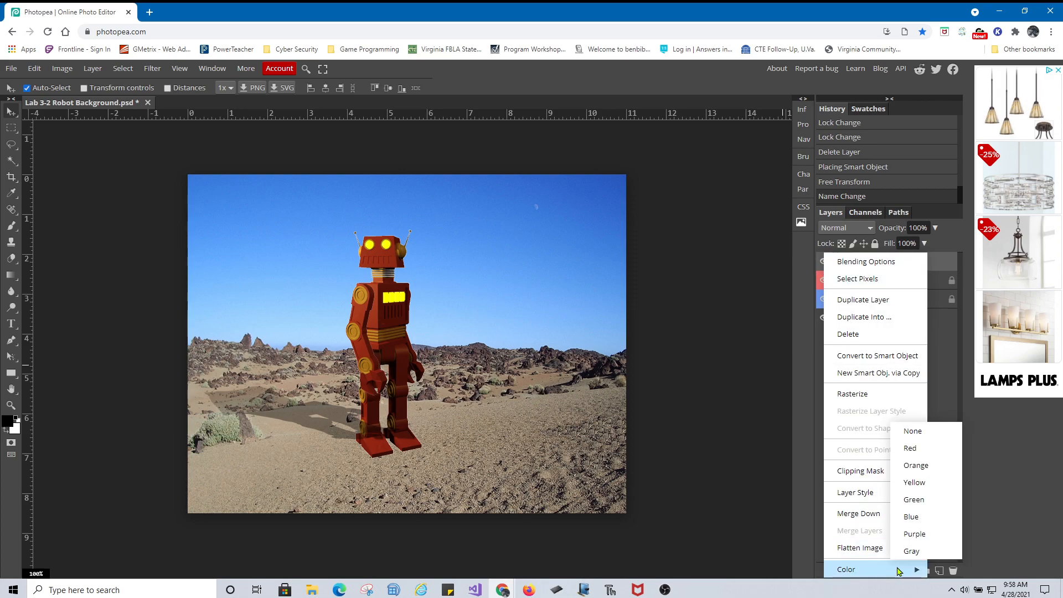
click(929, 535)
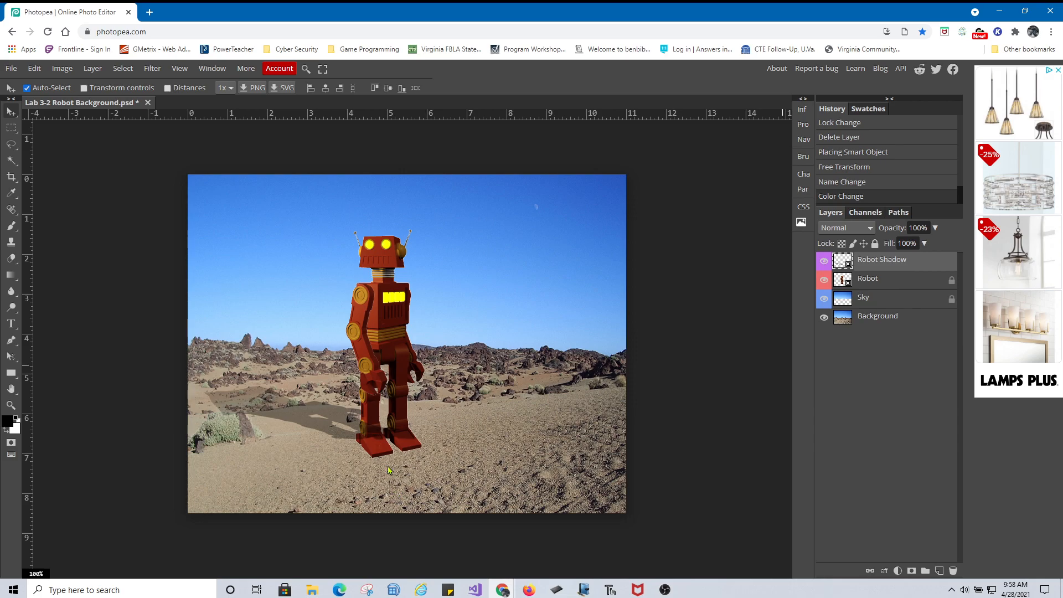
Unlock the transparent pixels of the Robot and Sky layers, and reorder the Robot Shadow layer beneath Robot
click(910, 281)
click(841, 243)
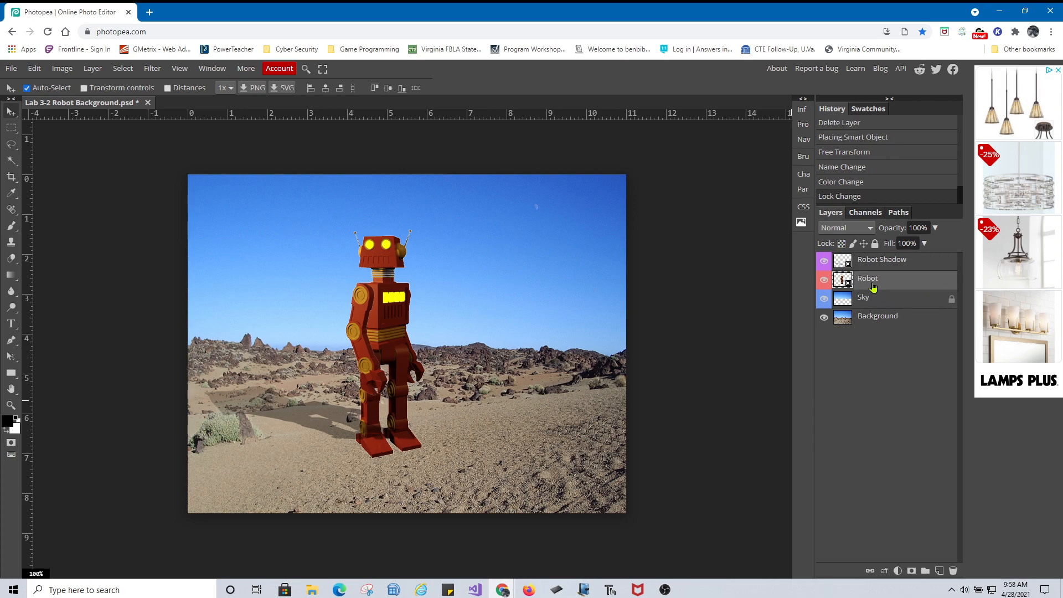
click(897, 300)
drag(919, 268, 918, 288)
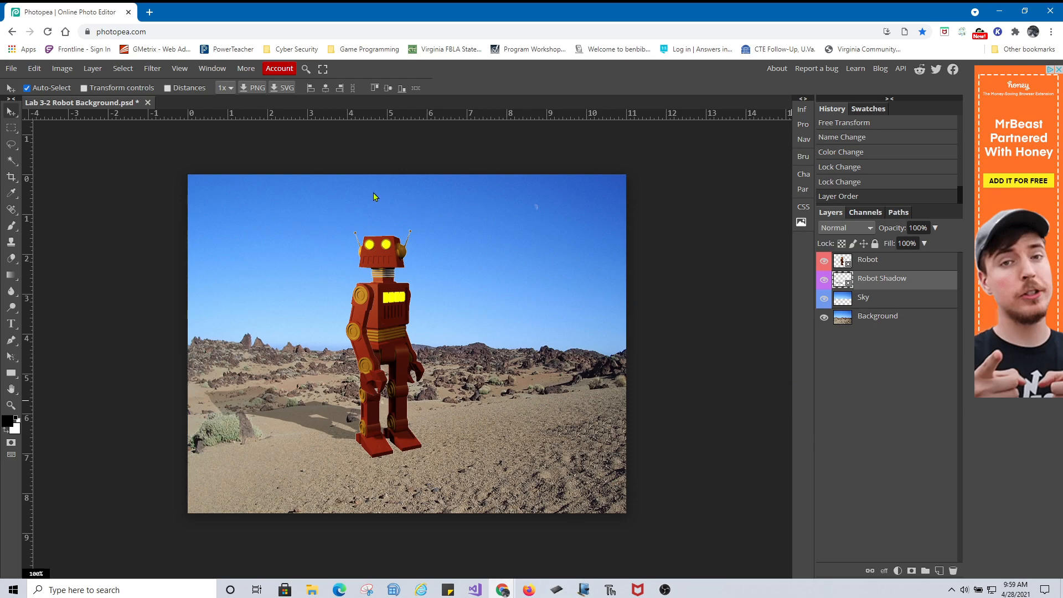
Place the Lab 3-2 Robot Earth file from File Explorer into the photo and move it into the sky right of the robot
click(311, 589)
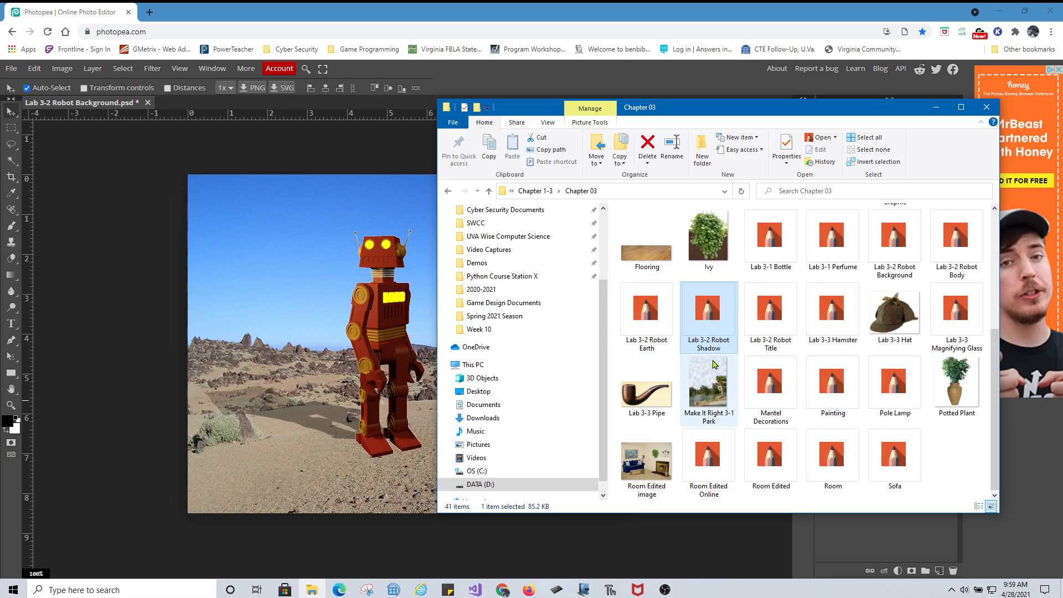
drag(653, 313, 360, 257)
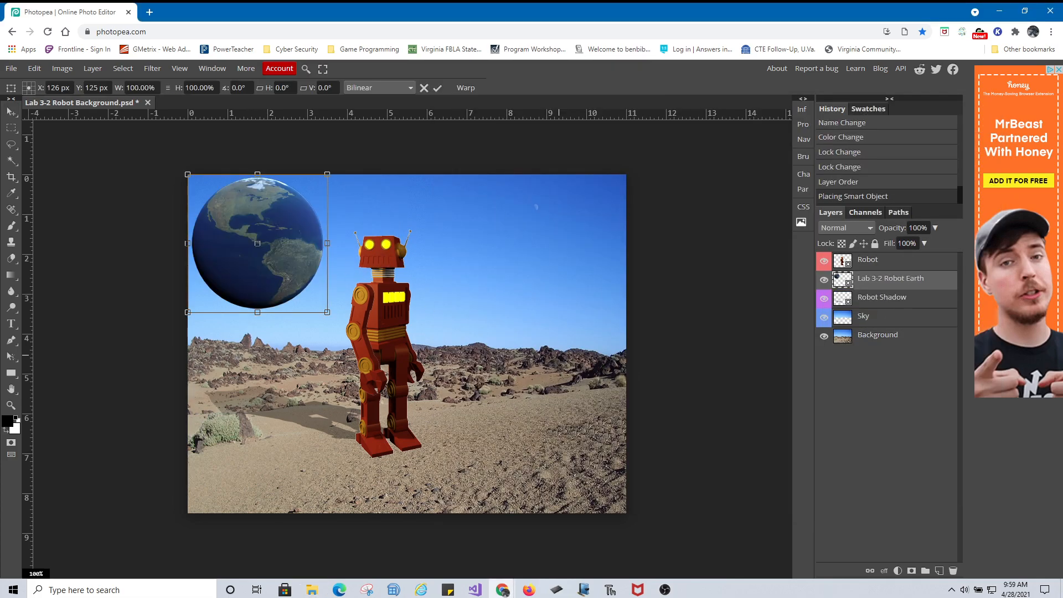
drag(273, 230, 560, 239)
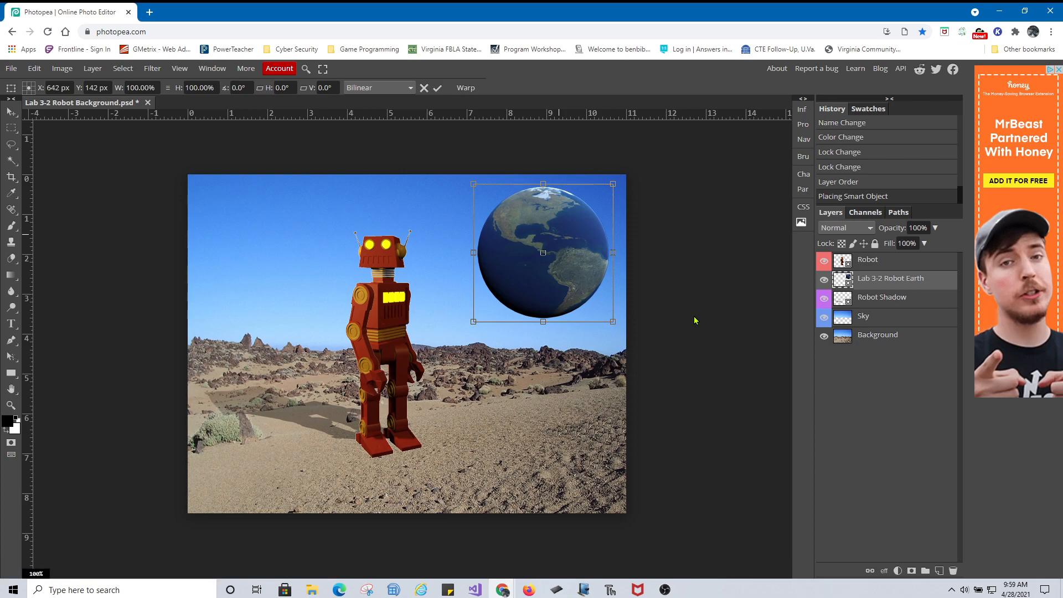
Nudge the Earth right to X 663 px, near the photo's edge, and apply the placement
key(Right)
key(Right)
key(Right)
key(Right)
key(Right)
key(Right)
key(Right)
key(Right)
key(Right)
key(Right)
key(Right)
key(Right)
key(Right)
key(Right)
key(Right)
key(Right)
key(Right)
key(Right)
key(Right)
key(Right)
key(Right)
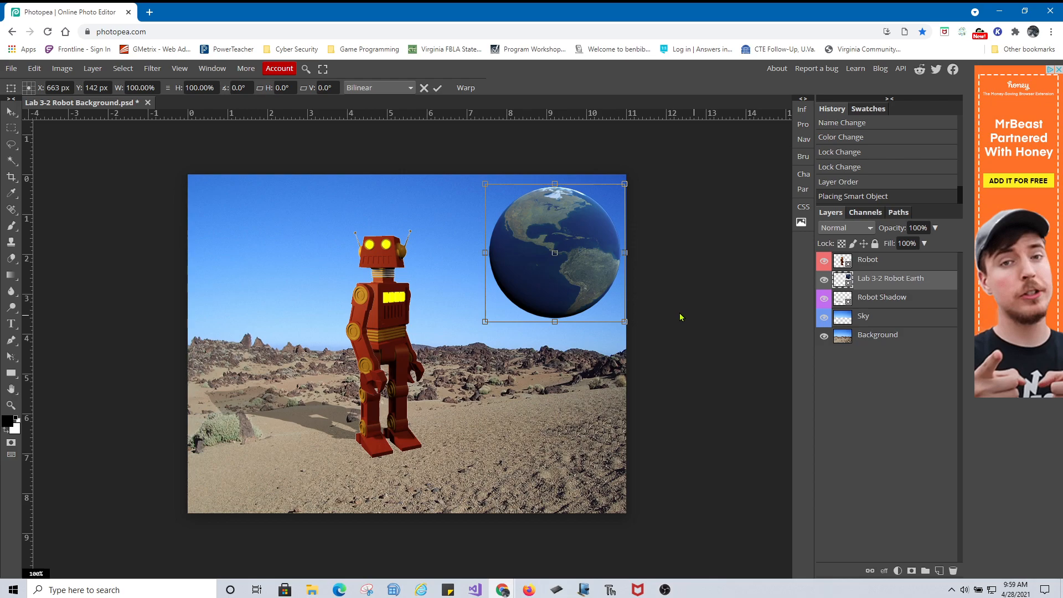
click(439, 89)
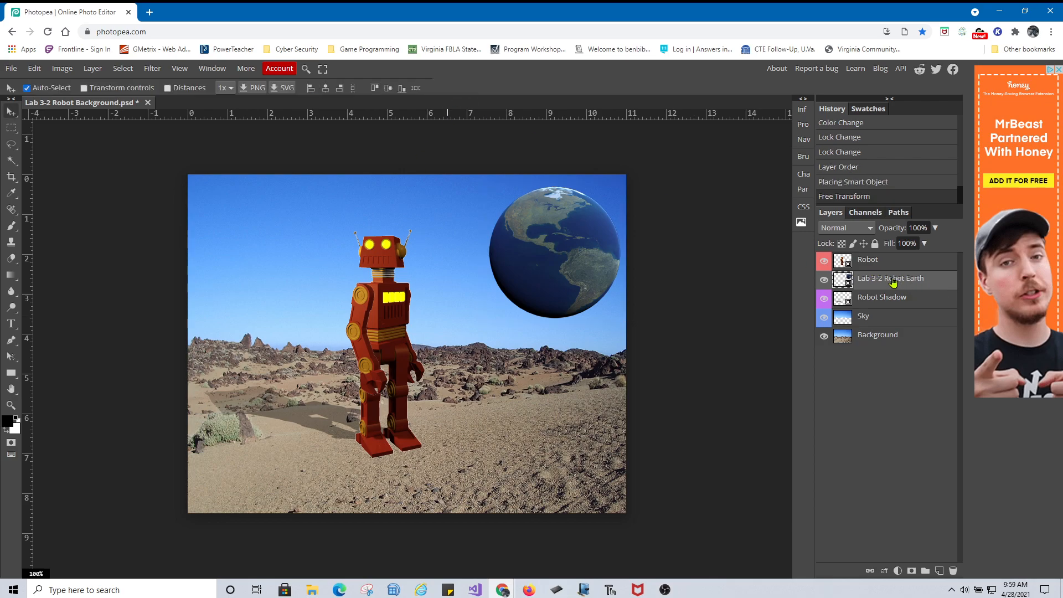
Move the Lab 3-2 Robot Earth layer above the Robot layer and rename it Earth
drag(893, 283, 905, 258)
double_click(907, 260)
text(EA)
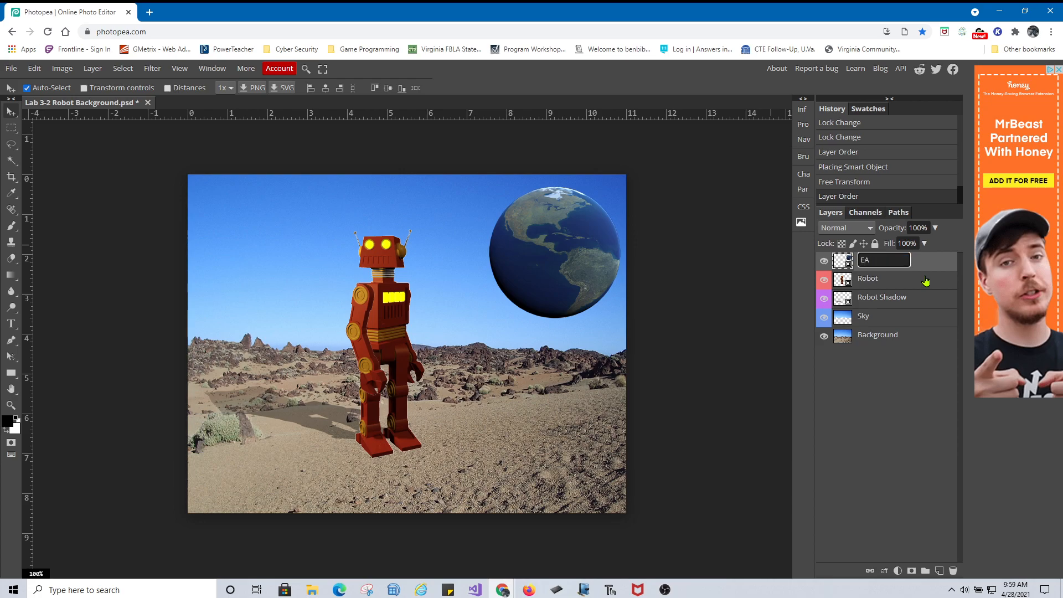
text(eartharth)
key(Return)
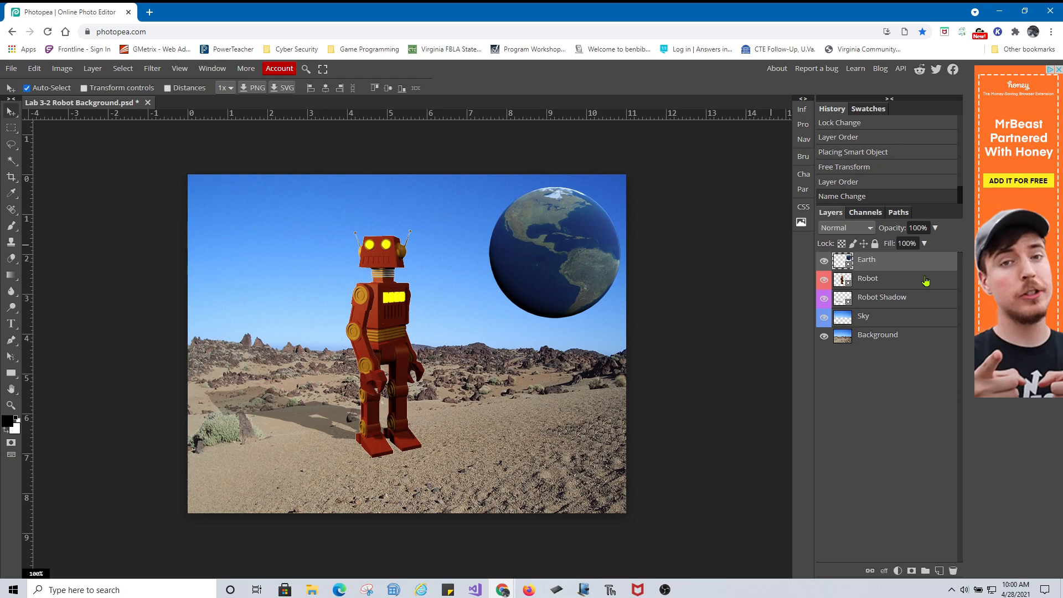
Give the Earth layer a Green color label
right_click(829, 280)
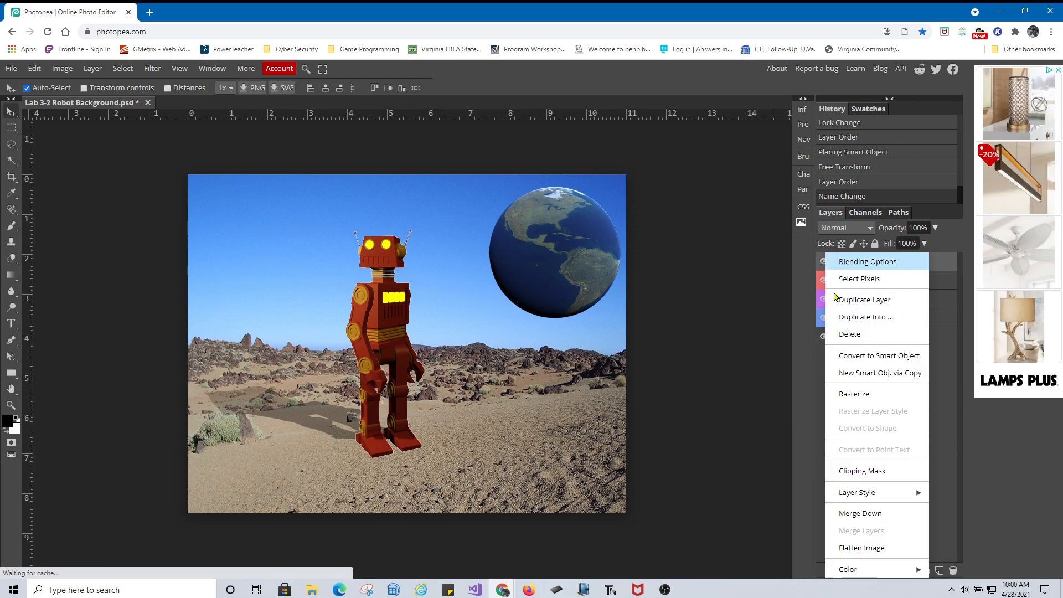
mouse_move(892, 570)
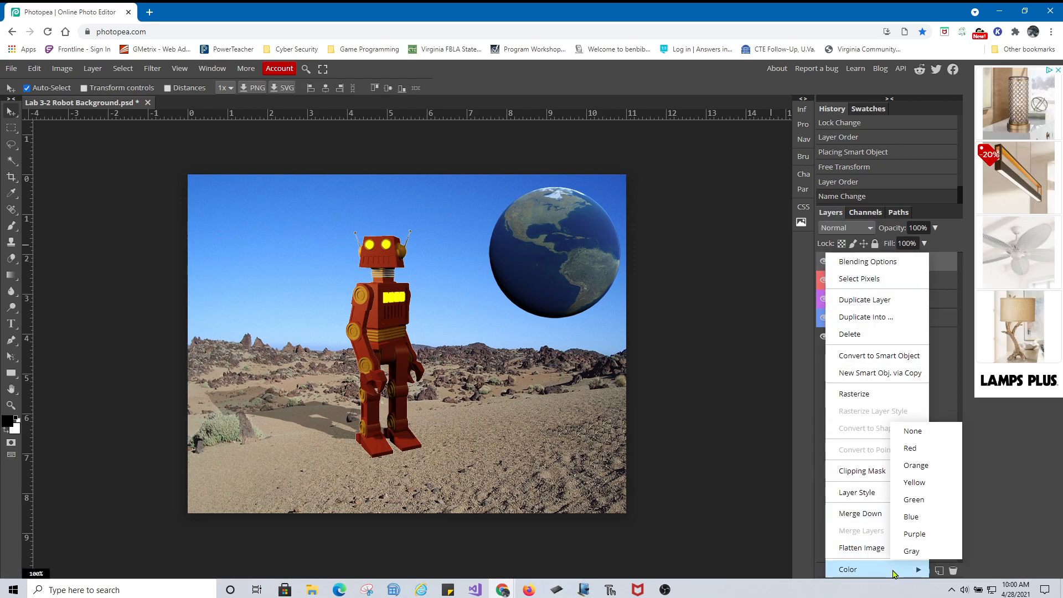
click(923, 499)
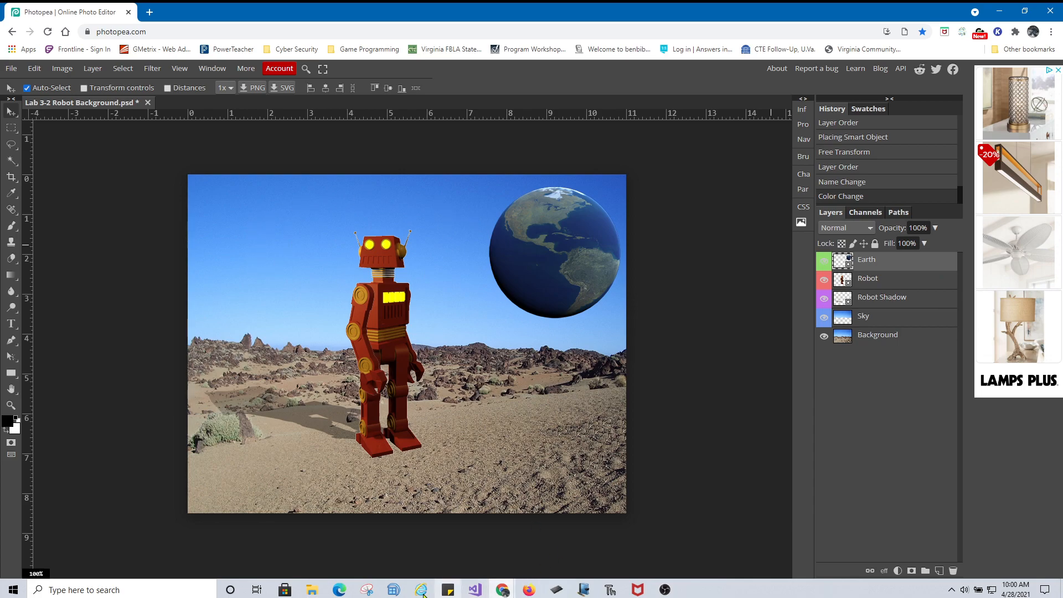
Place the Lab 3-2 Robot Title file from File Explorer into the photo, nudge it right to X 348 px, and apply the placement
click(311, 589)
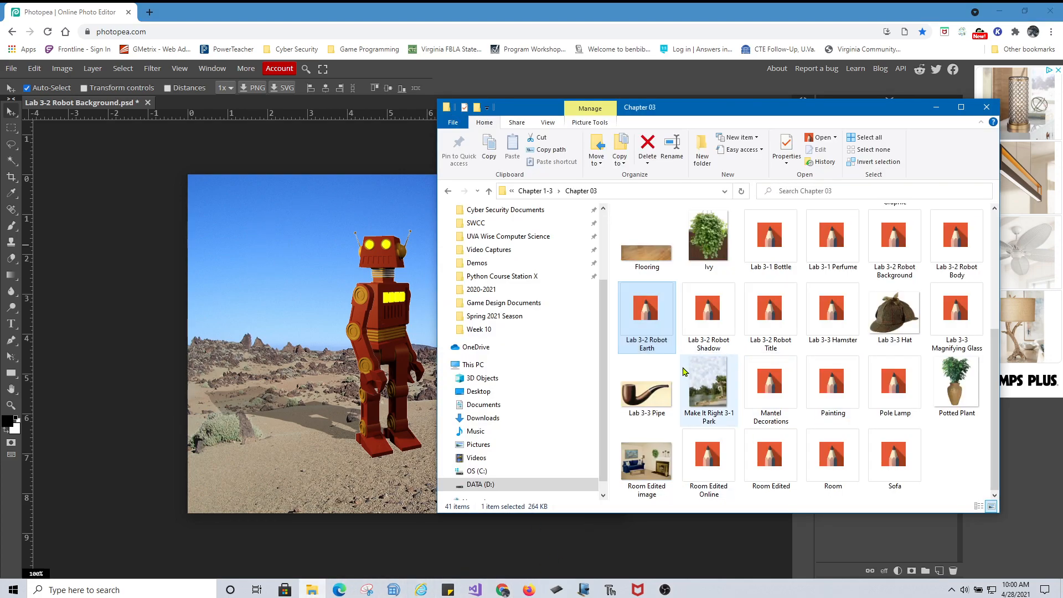
drag(778, 320, 320, 236)
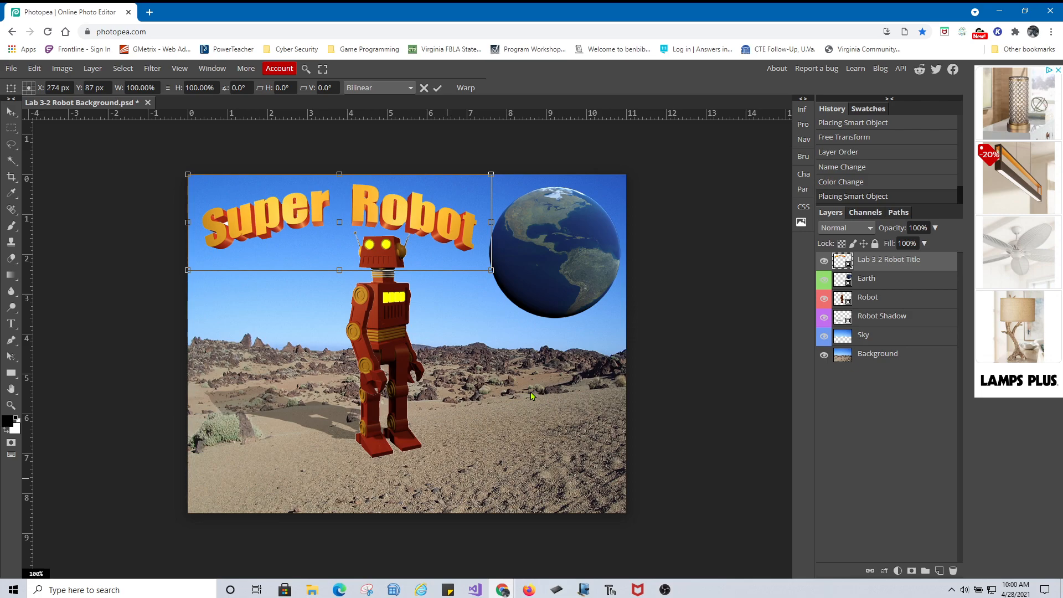
key(Right)
key(Right)
key(Right)
key(Right)
key(Right)
key(Right)
key(Right)
key(Right)
key(Right)
key(Right)
key(Right)
key(Right)
key(Right)
key(Right)
key(Right)
key(Right)
key(Right)
key(Right)
key(Right)
key(Right)
key(Right)
key(Right)
key(Right)
key(Right)
key(Right)
key(Right)
key(Right)
key(Right)
key(Right)
key(Right)
key(Right)
key(Right)
key(Right)
key(Right)
key(Right)
key(Right)
key(Right)
key(Right)
key(Right)
key(Right)
key(Right)
key(Right)
key(Right)
key(Right)
key(Right)
key(Right)
key(Right)
key(Left)
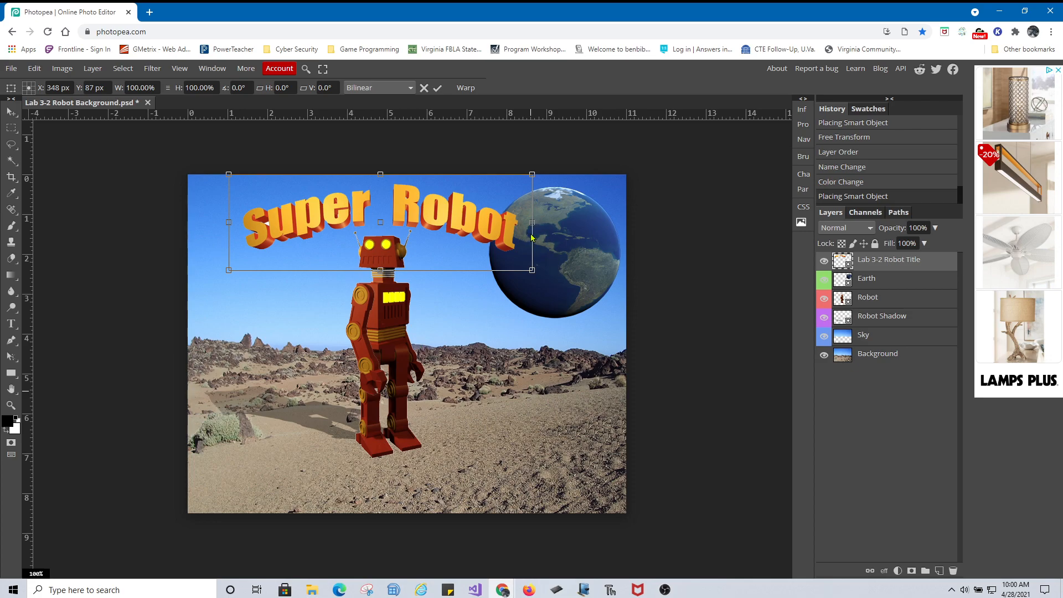
click(436, 89)
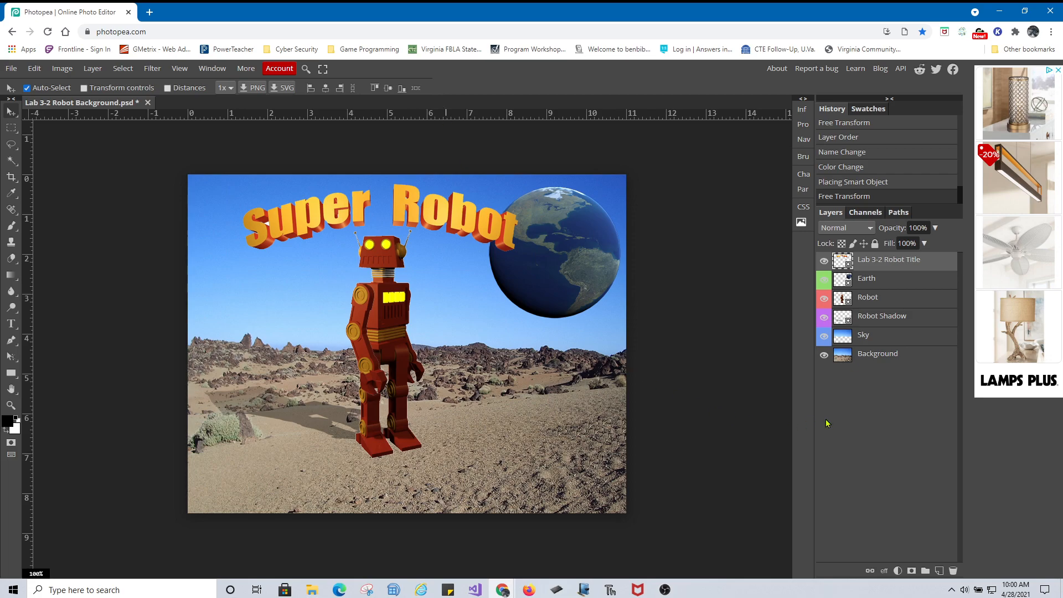
Rename the Lab 3-2 Robot Title layer to Title and give it a Yellow color label
double_click(887, 260)
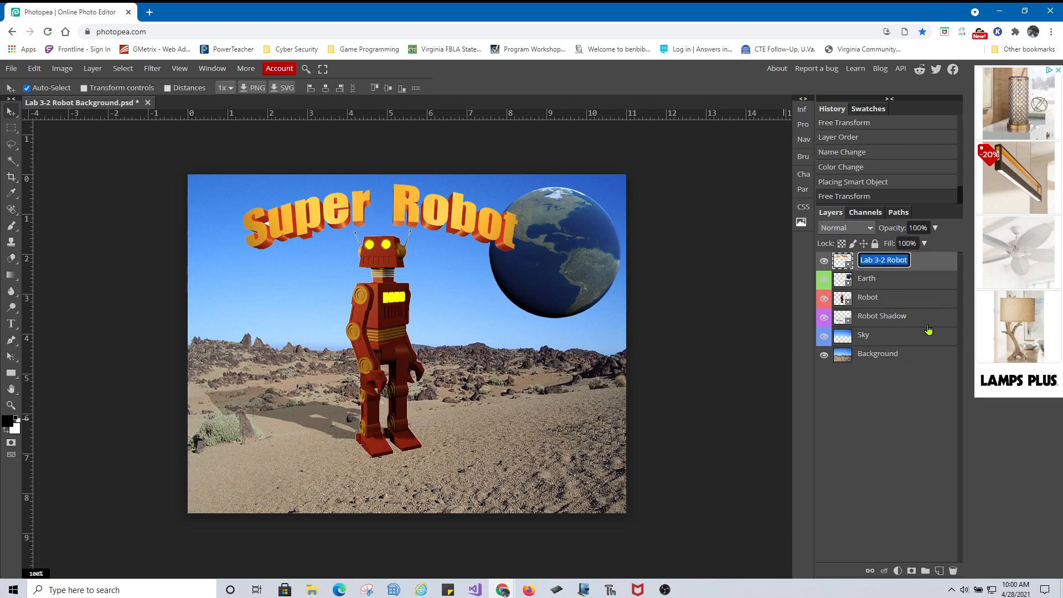
text(Title)
key(Return)
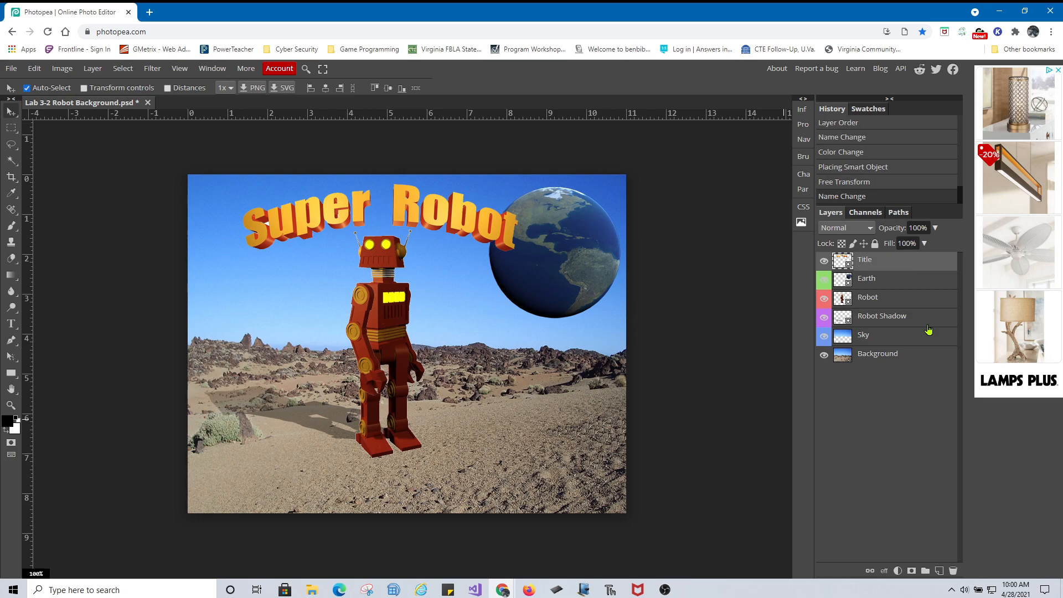
right_click(824, 267)
mouse_move(904, 576)
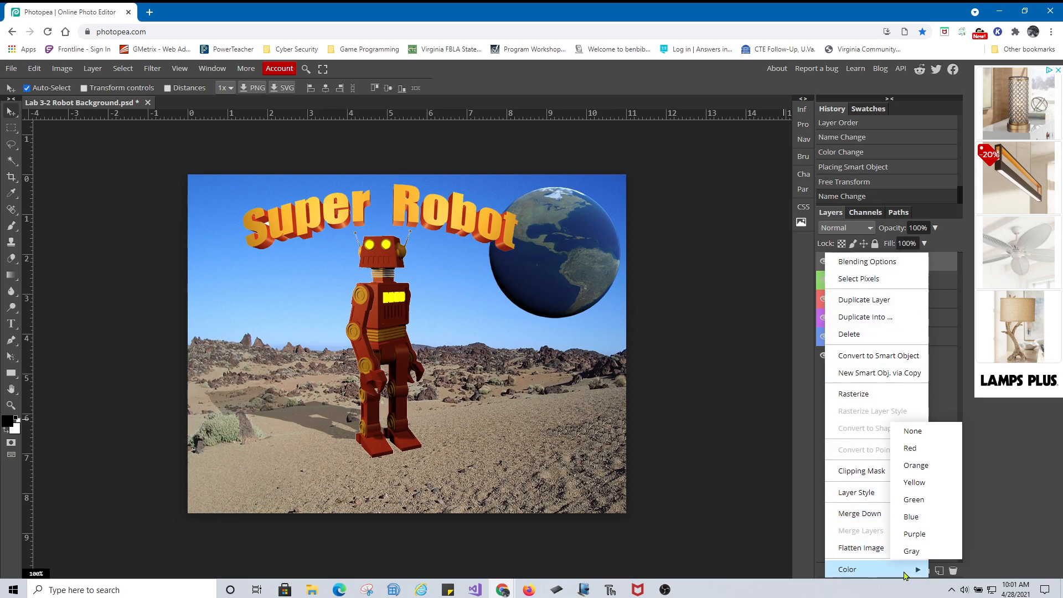
click(931, 484)
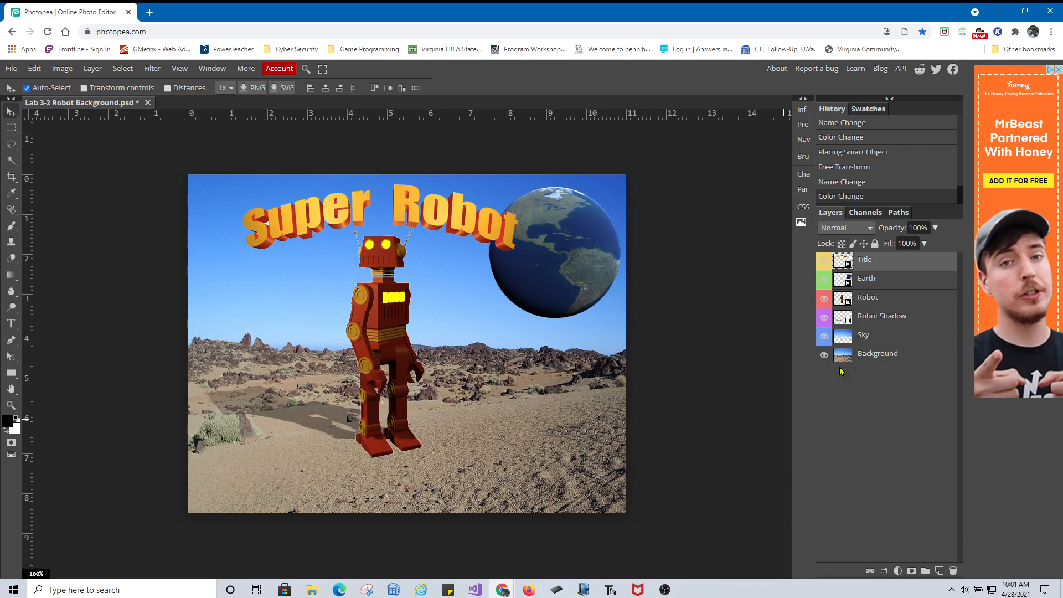
Give the Background layer an Orange color label
right_click(820, 359)
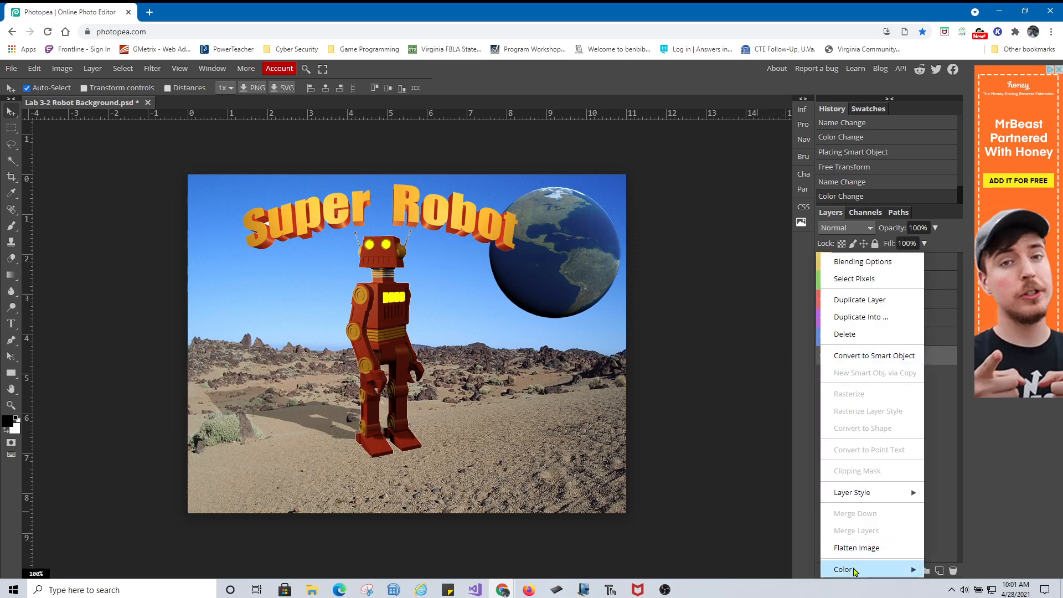
mouse_move(888, 569)
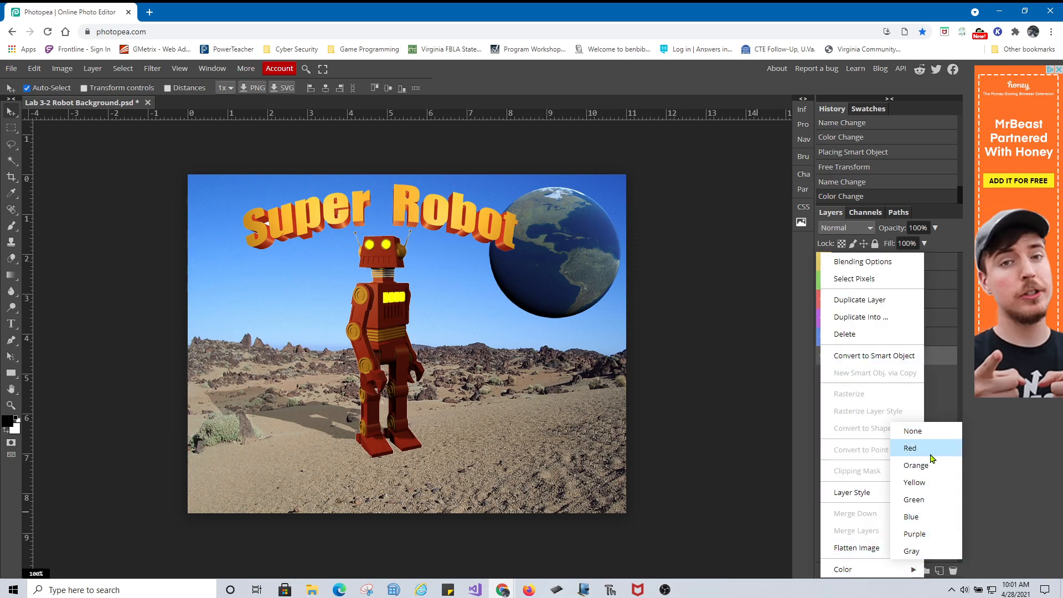
click(929, 471)
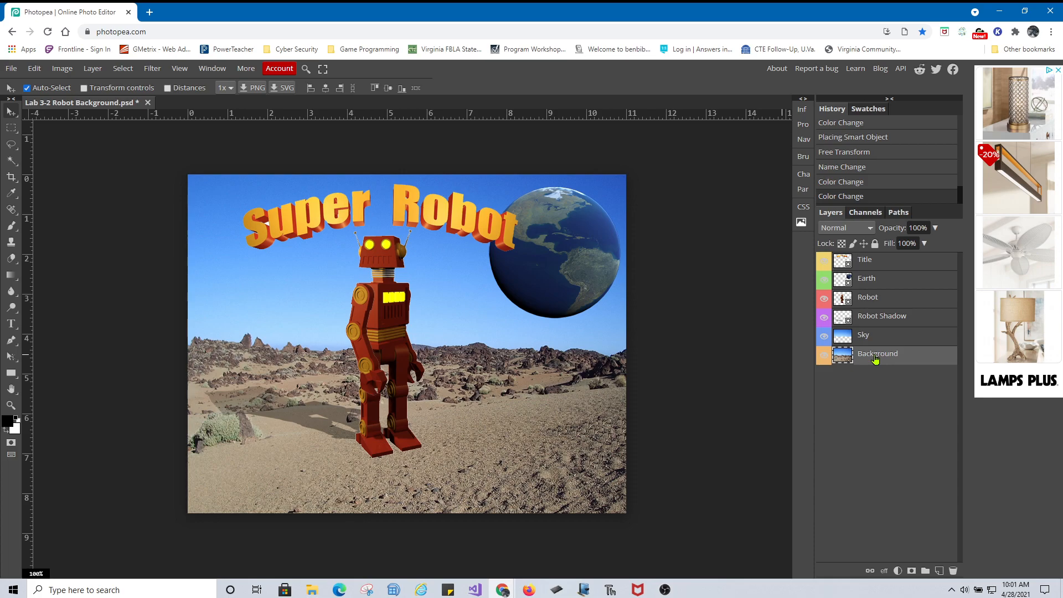
Add a Hue/Saturation adjustment layer directly above the Background layer, keeping its mask linked
click(898, 571)
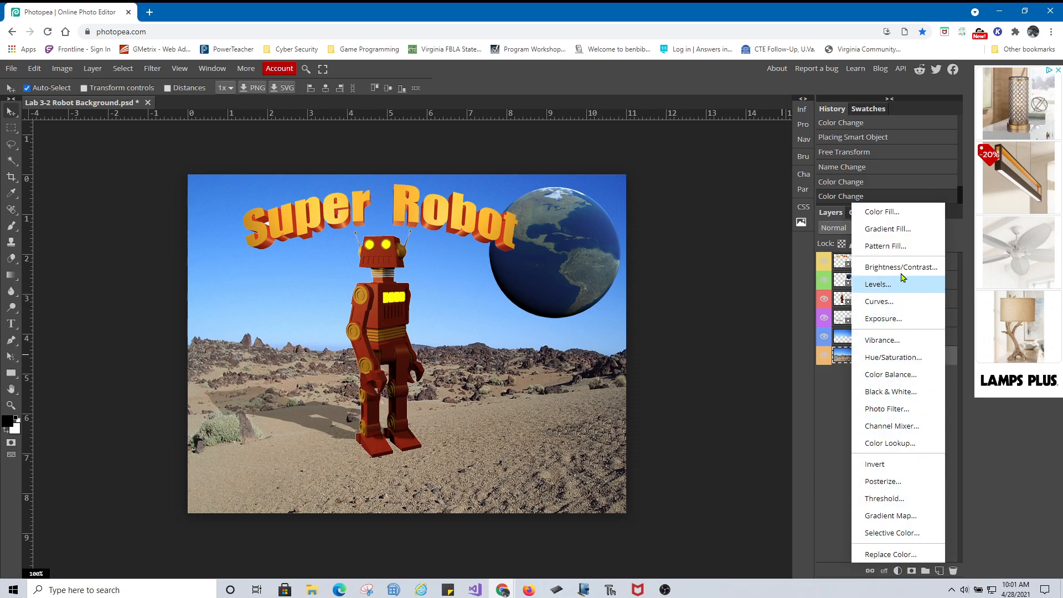
click(884, 359)
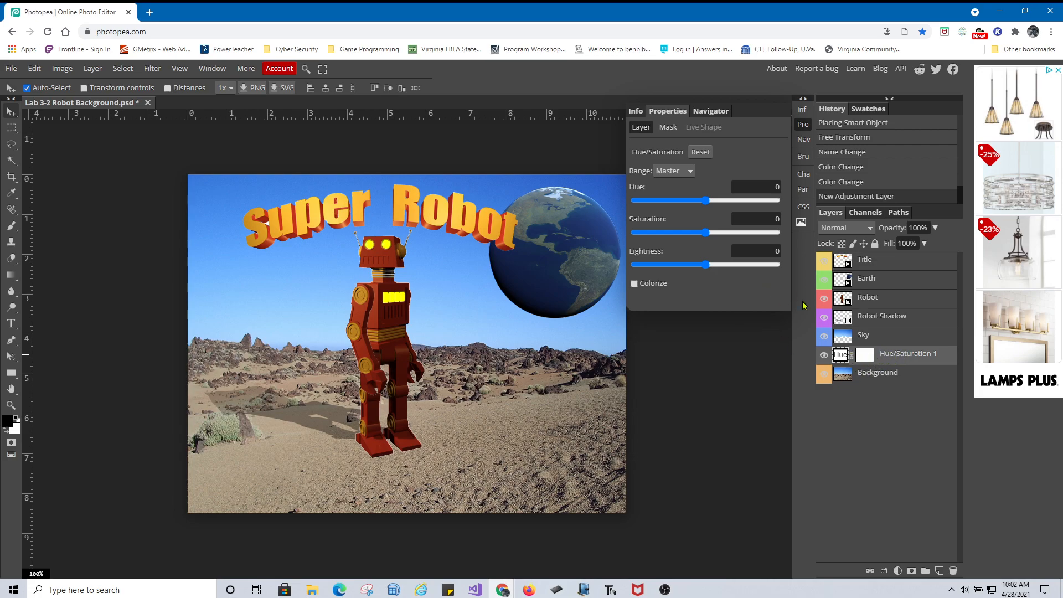
click(852, 359)
click(853, 359)
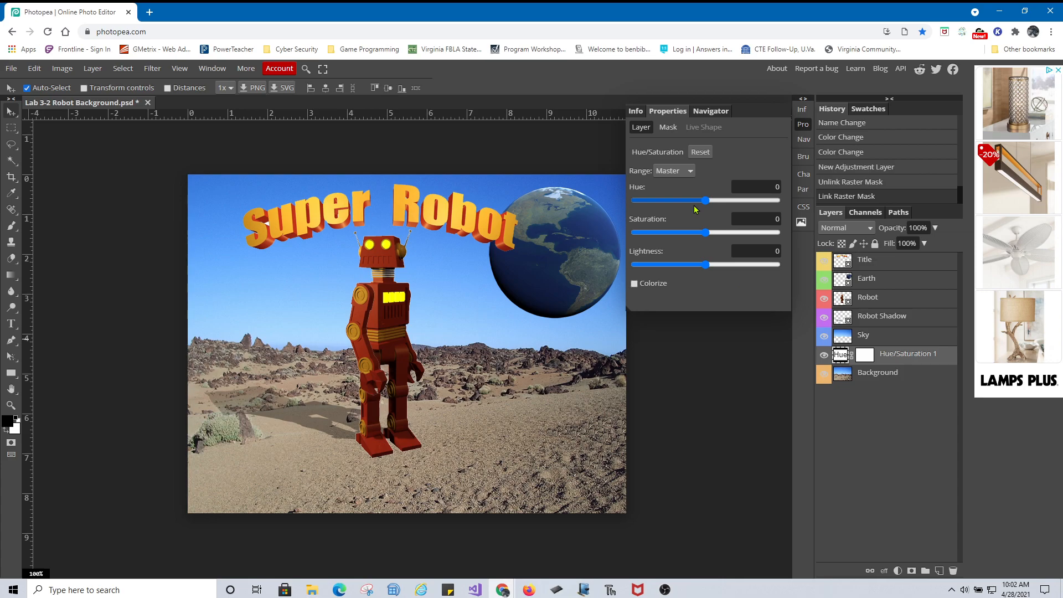
Set the Hue/Saturation adjustment's Hue to 20 and its Saturation to -80
click(771, 187)
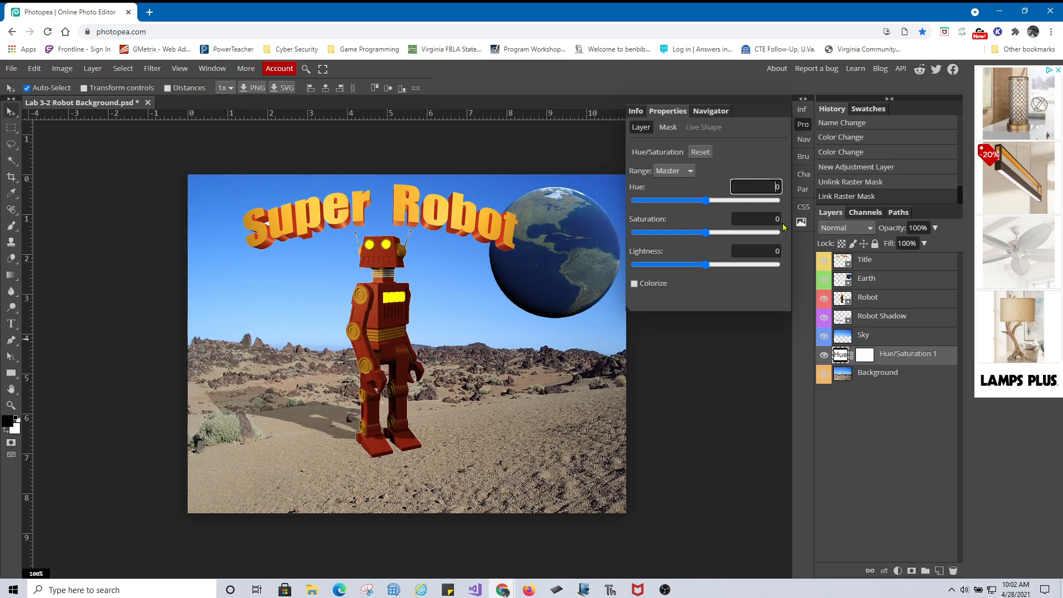
text(20)
key(BackSpace)
click(750, 303)
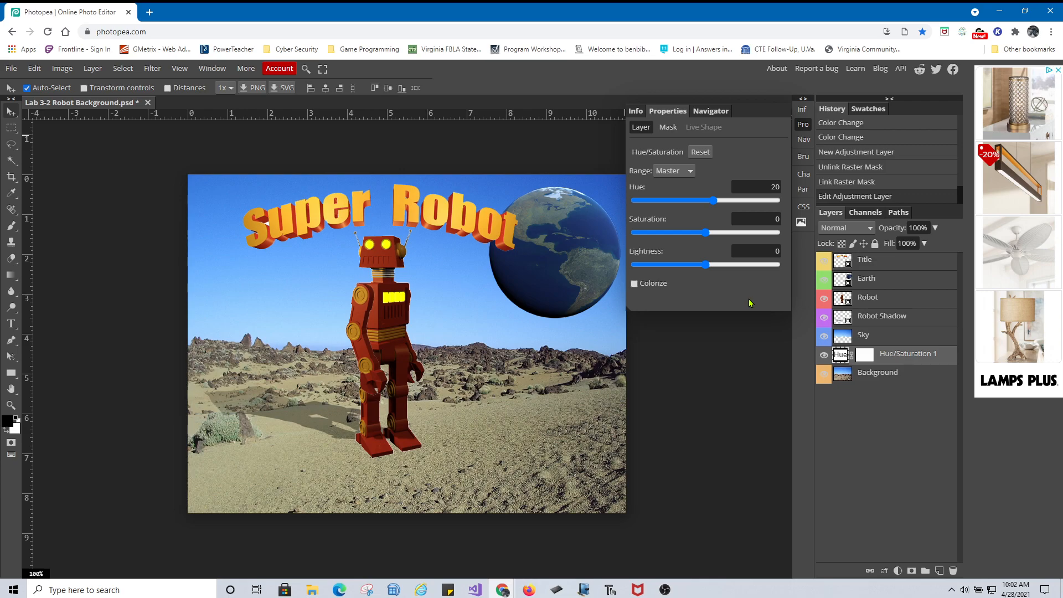
click(774, 219)
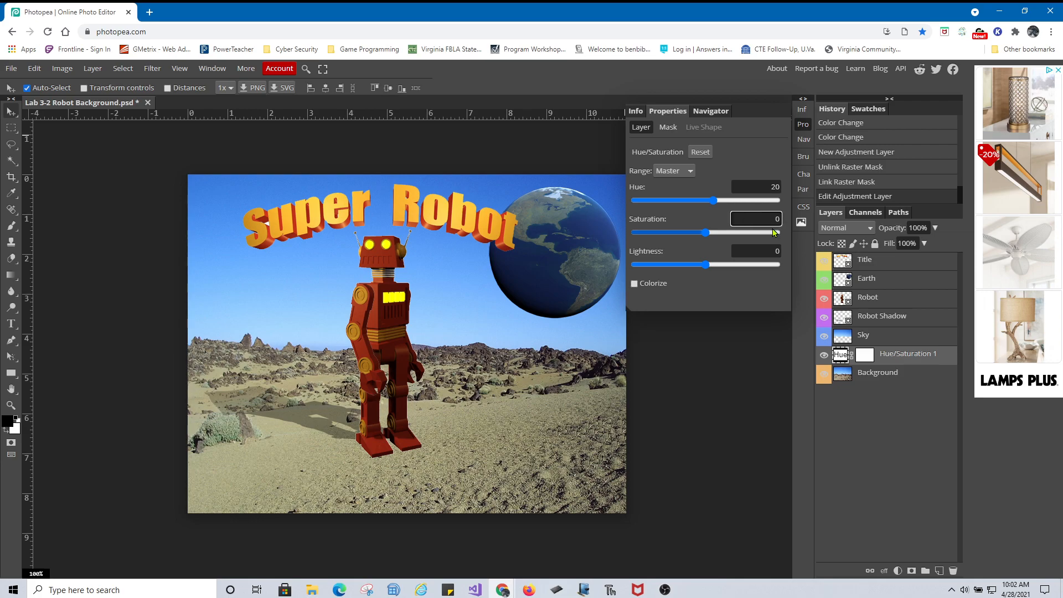
text(-80)
key(Delete)
key(Return)
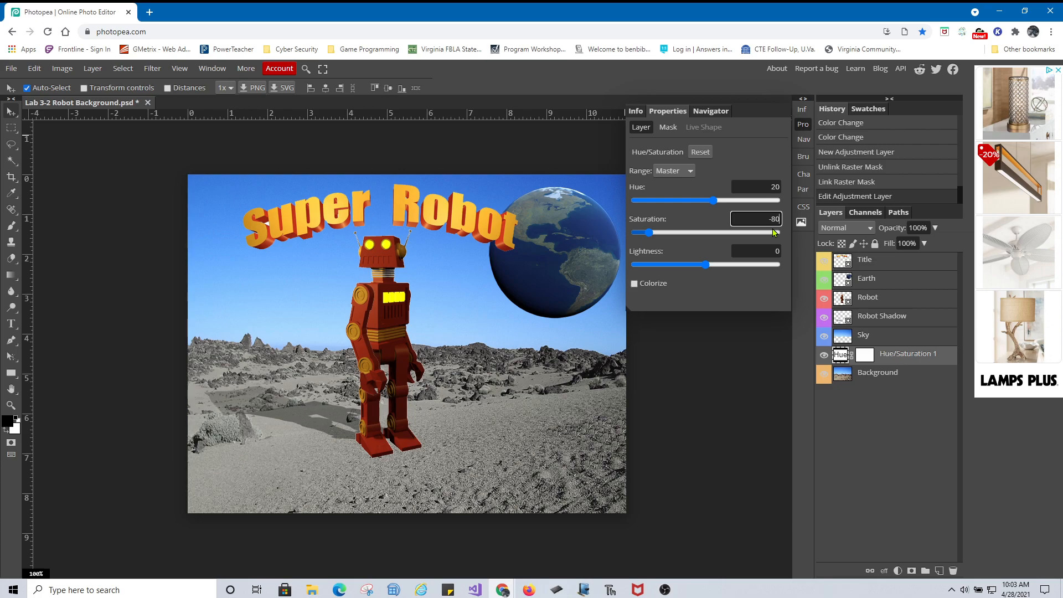
Clip the Hue/Saturation 1 adjustment layer to the Background layer and collapse its properties
right_click(917, 357)
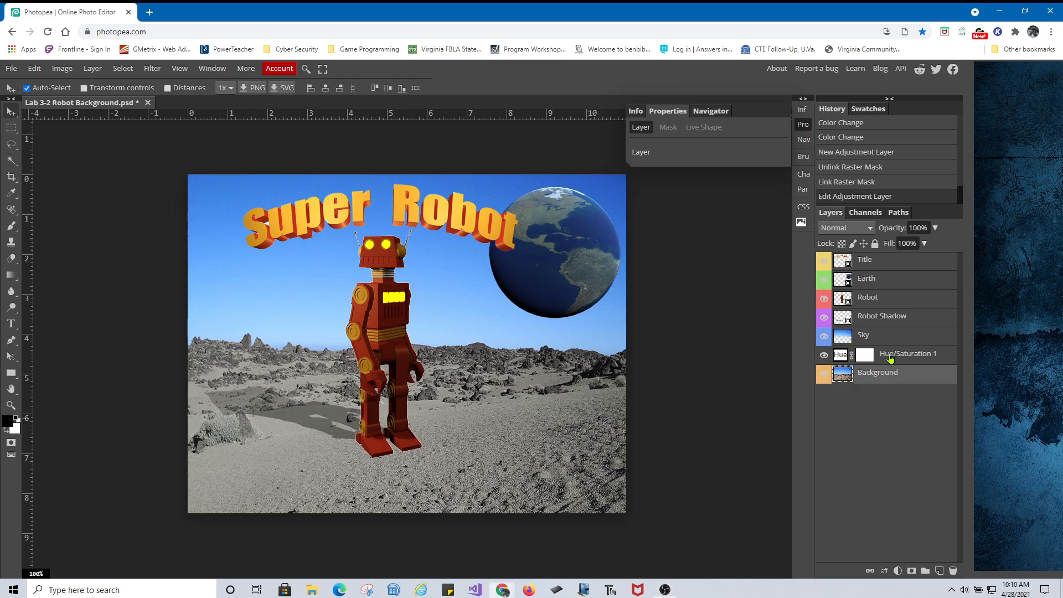
right_click(890, 359)
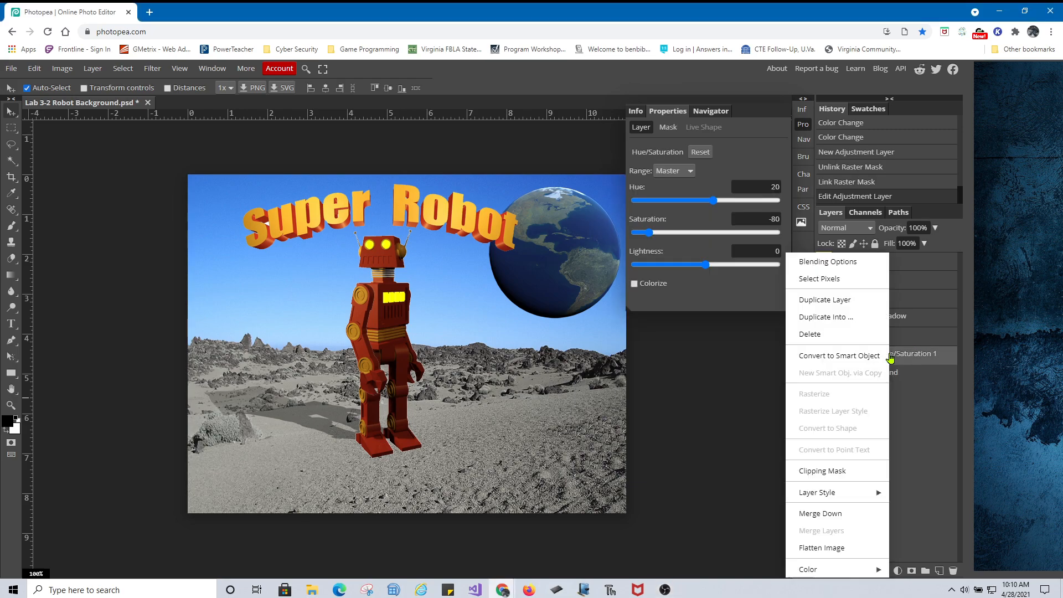
click(816, 471)
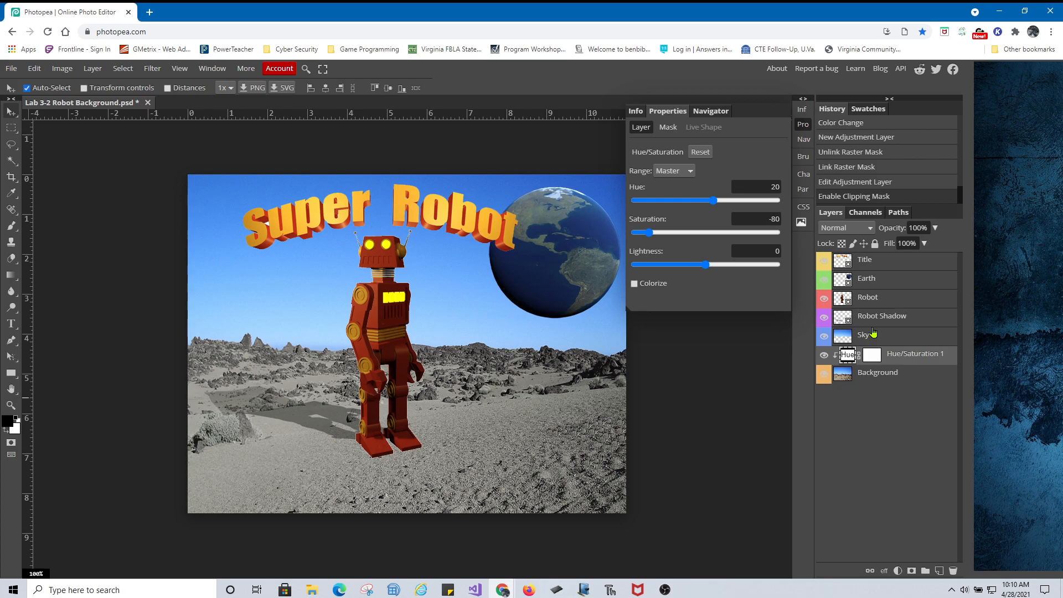
click(803, 124)
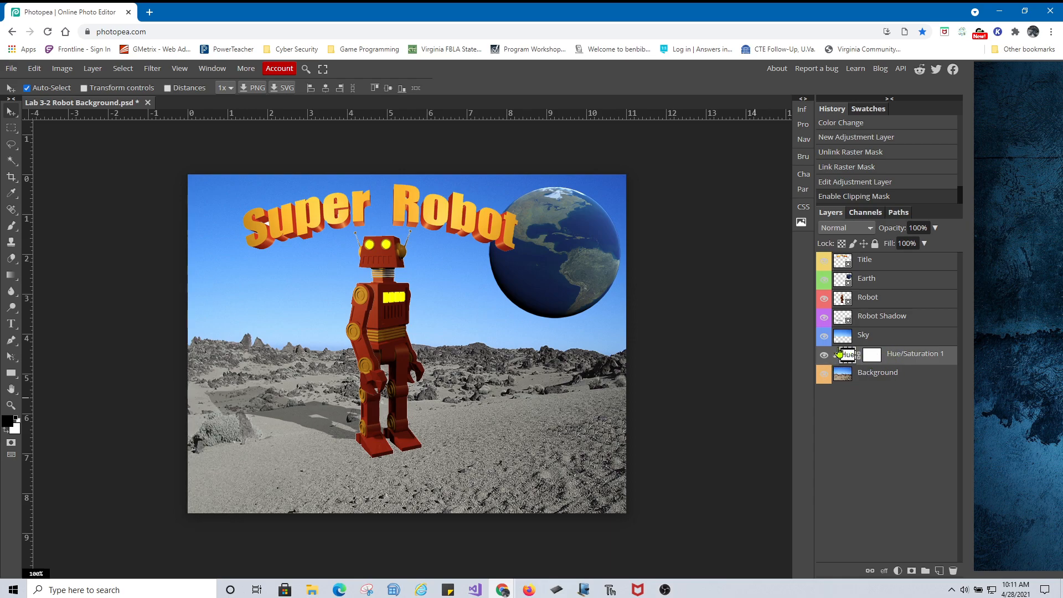
right_click(893, 357)
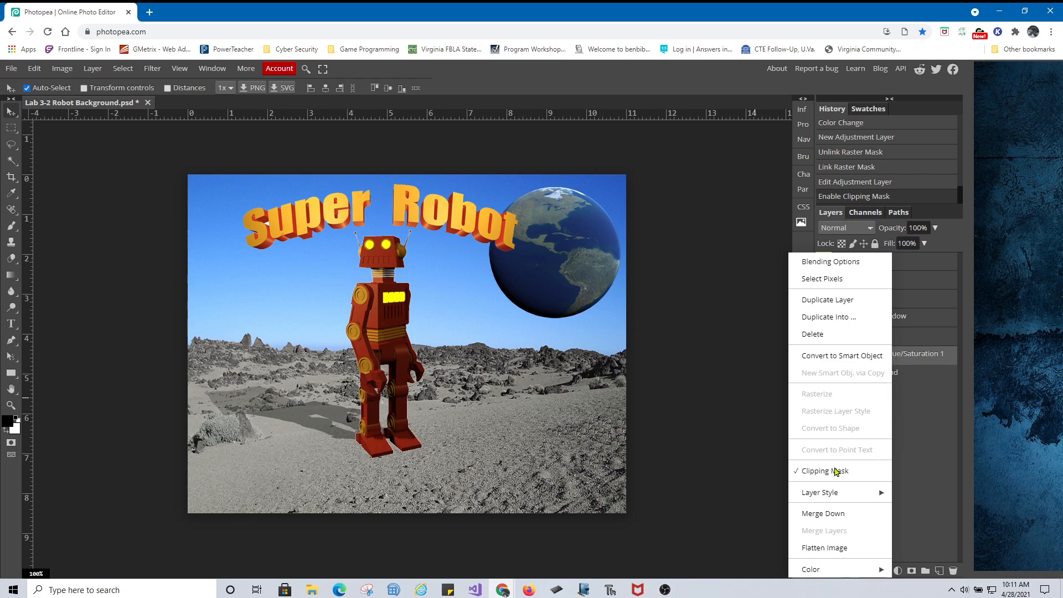
click(721, 475)
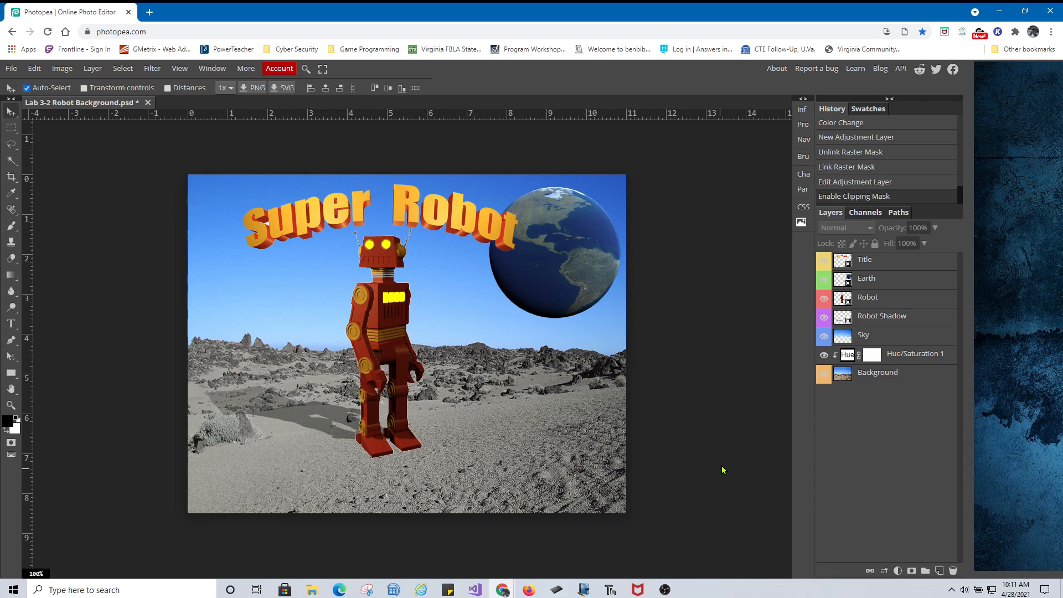
Add a Brightness/Contrast adjustment layer directly above the Sky layer and leave it selected with its settings showing
click(897, 337)
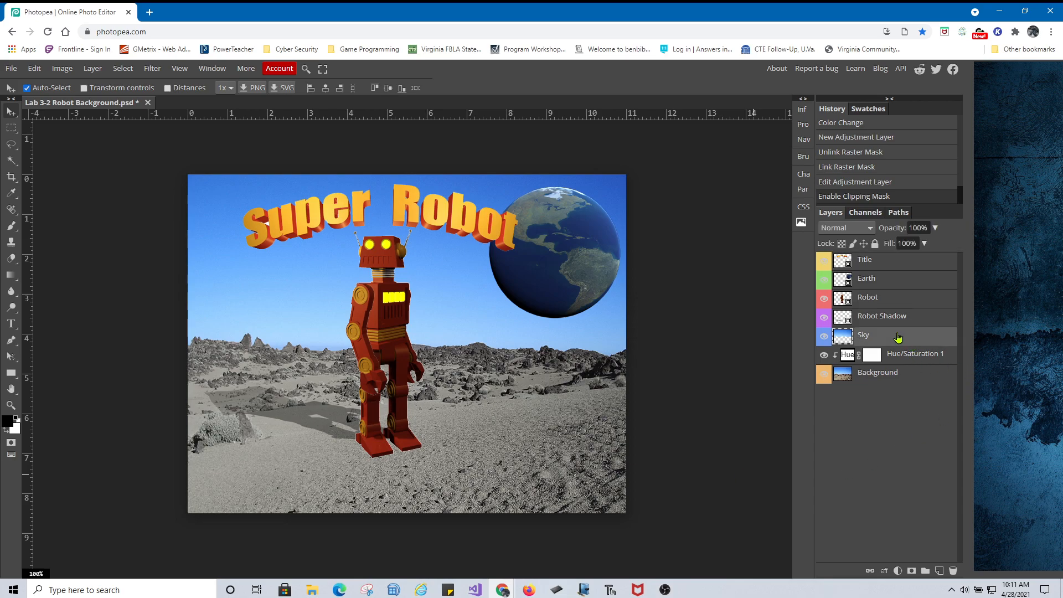
click(897, 571)
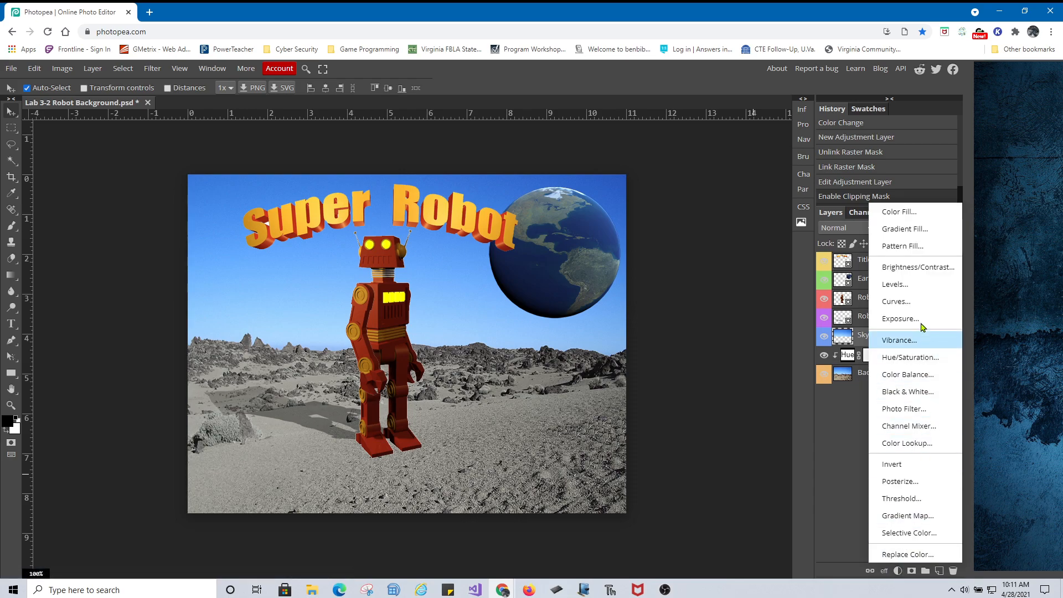
click(923, 268)
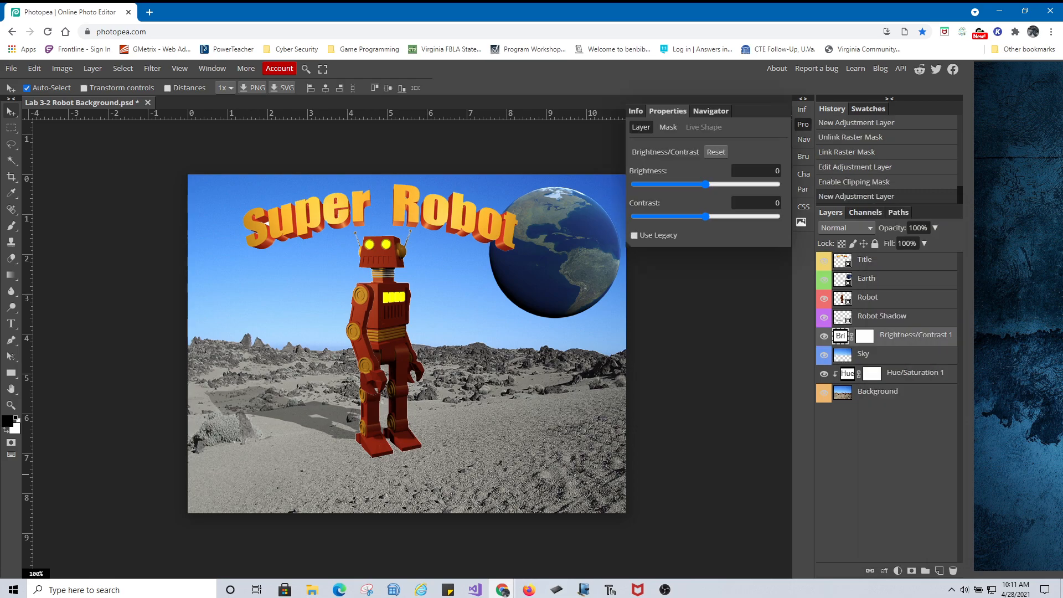
right_click(895, 337)
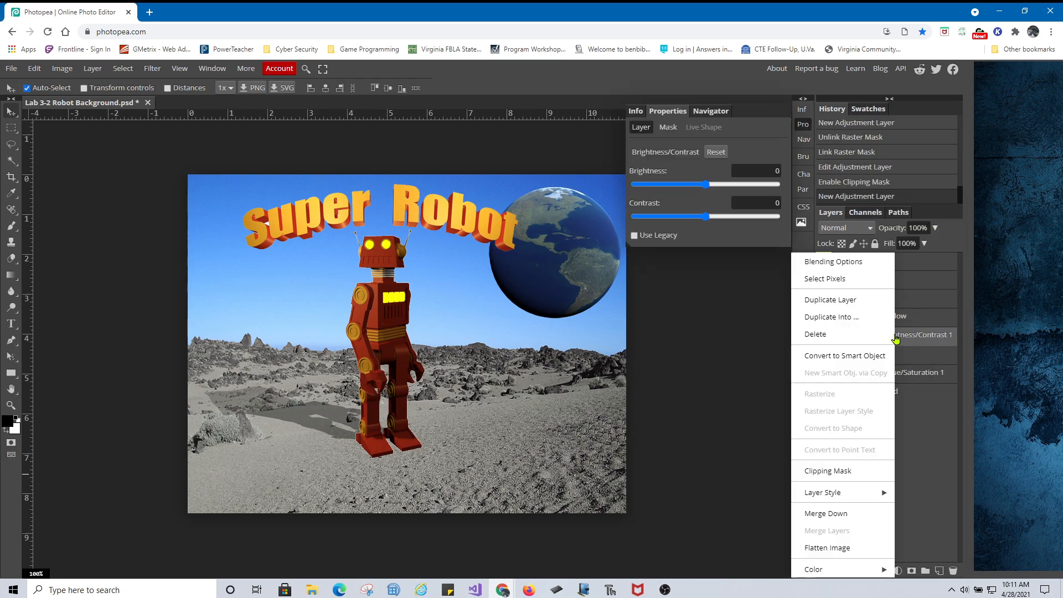
click(681, 382)
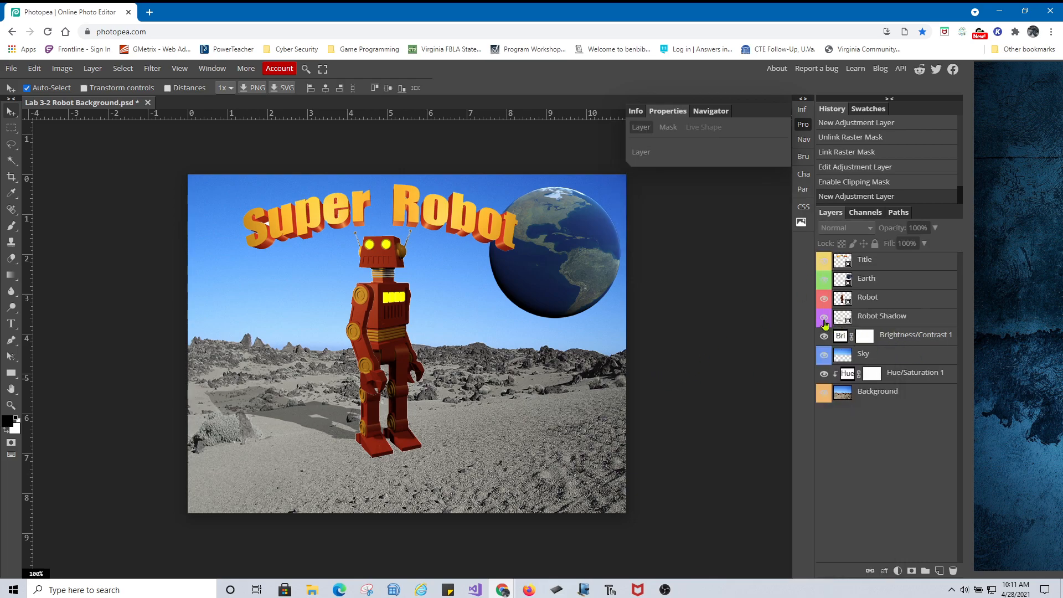
click(898, 339)
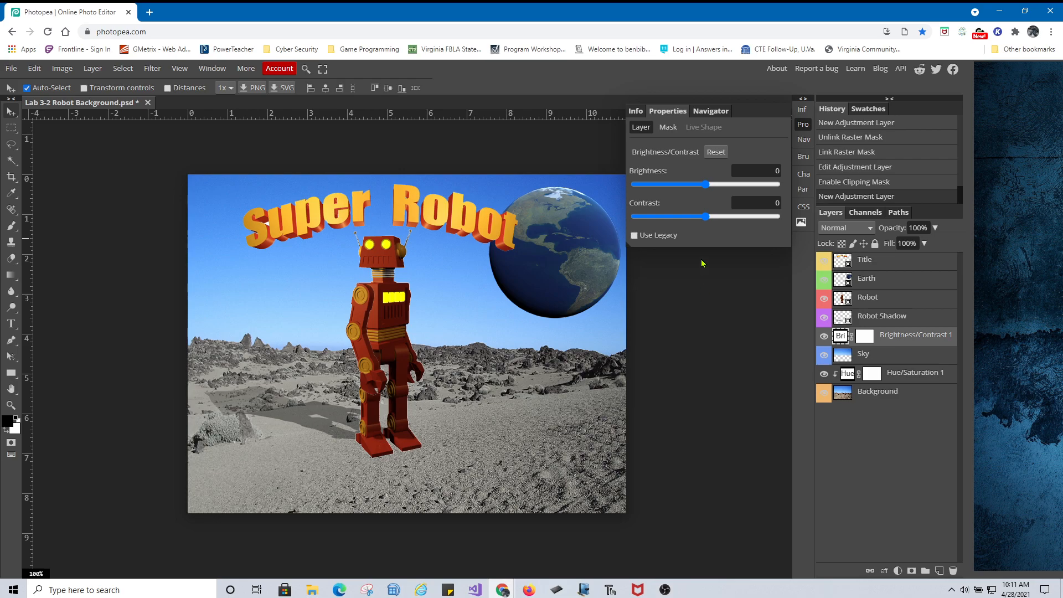
Enable Use Legacy on the Brightness/Contrast adjustment and set its Brightness to -150 and its Contrast to -100
click(635, 236)
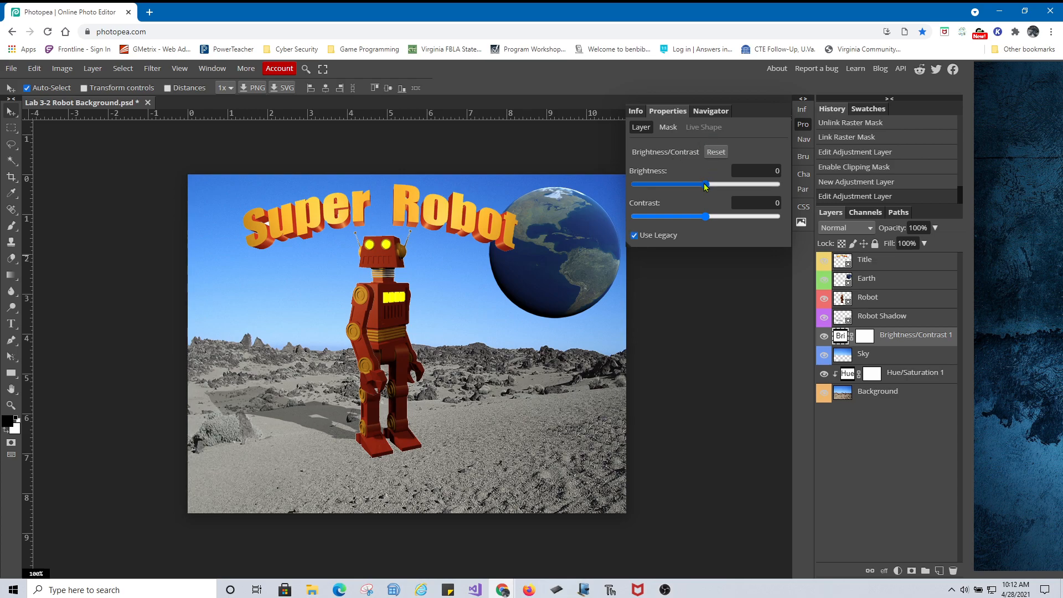
drag(705, 184, 606, 189)
drag(704, 217, 595, 221)
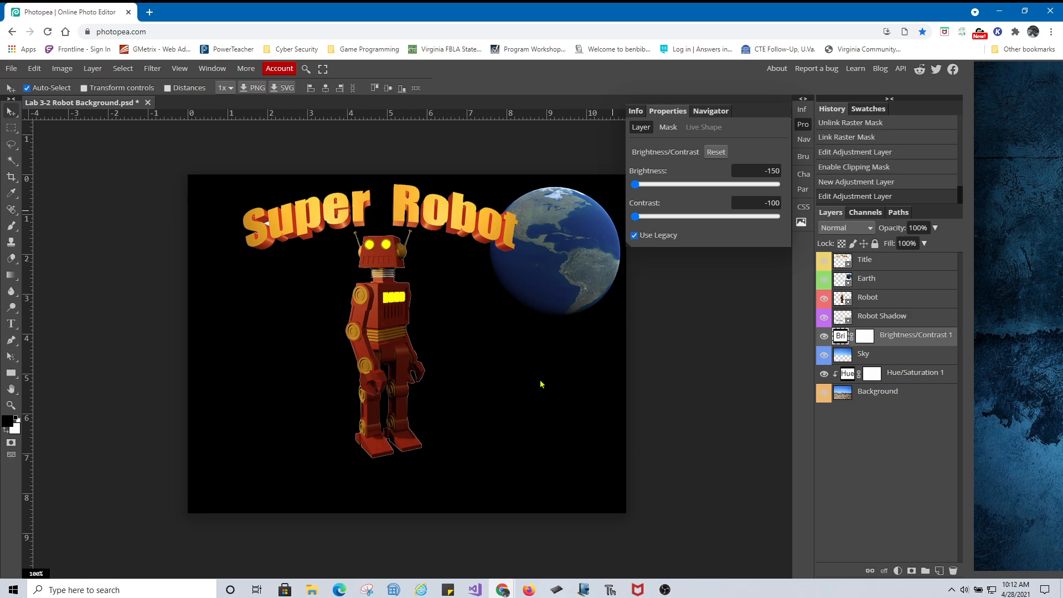
Clip the Brightness/Contrast adjustment to the Sky layer, compare the image with it hidden and shown, and collapse its properties
right_click(892, 336)
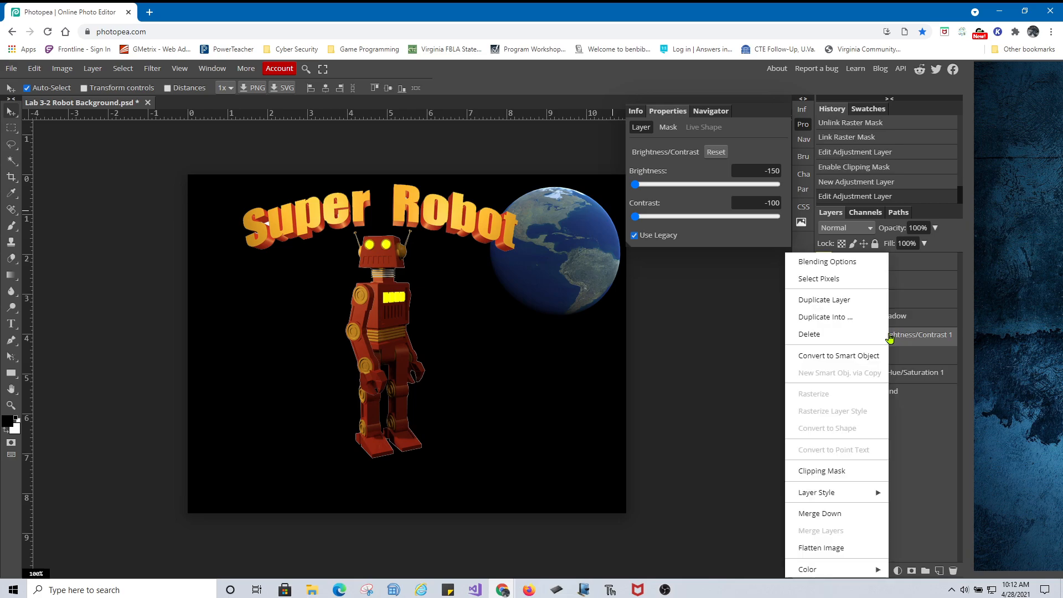
click(822, 472)
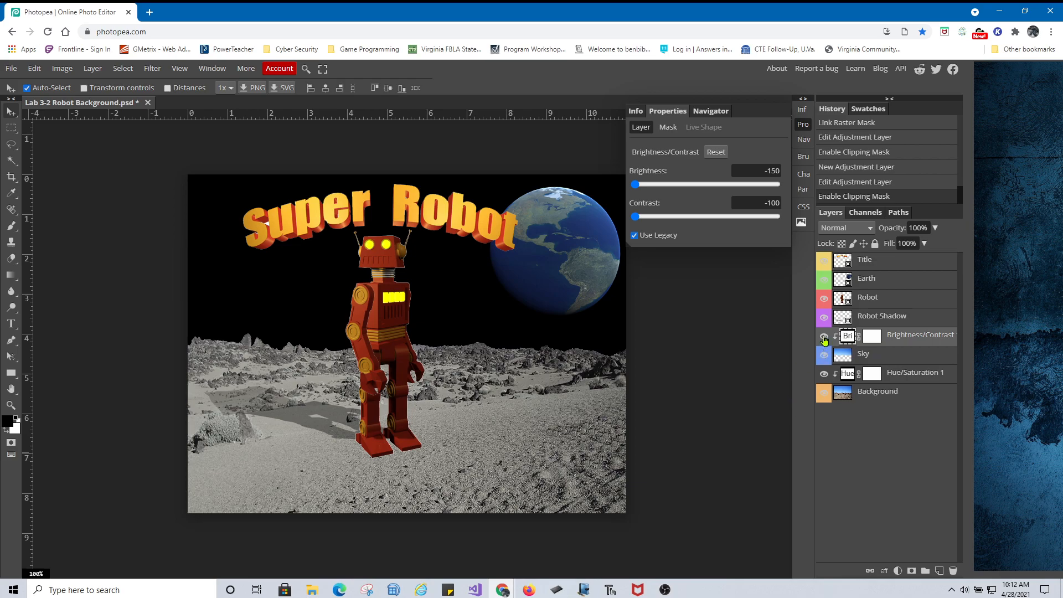
click(823, 336)
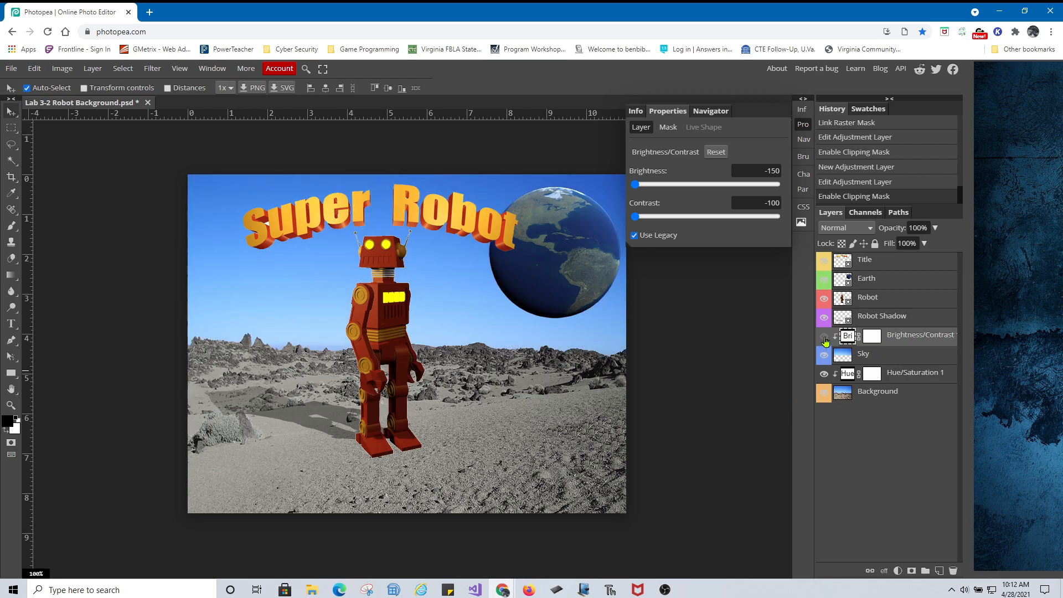
click(825, 337)
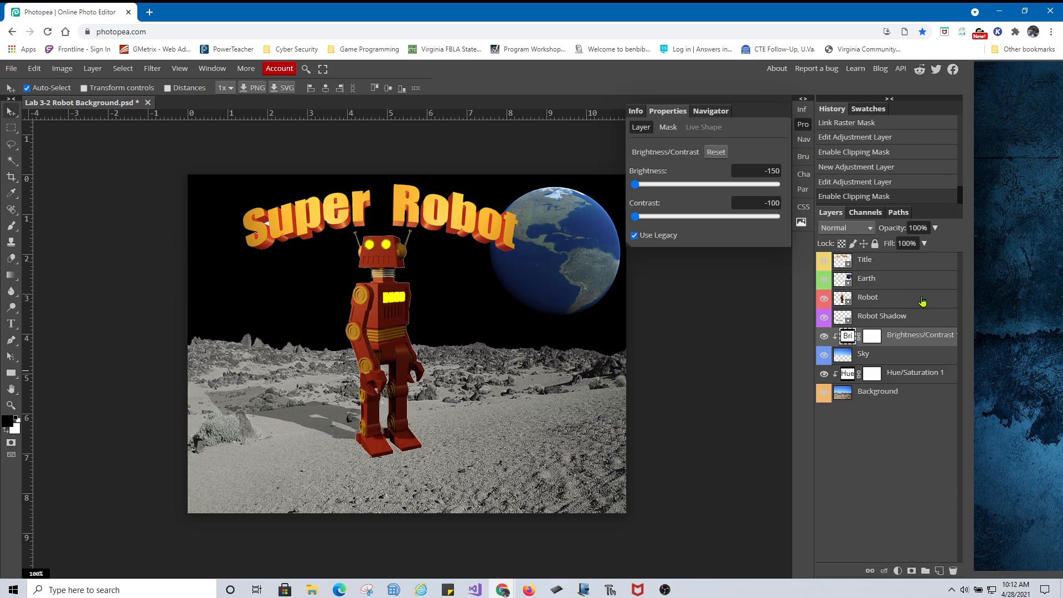
click(802, 124)
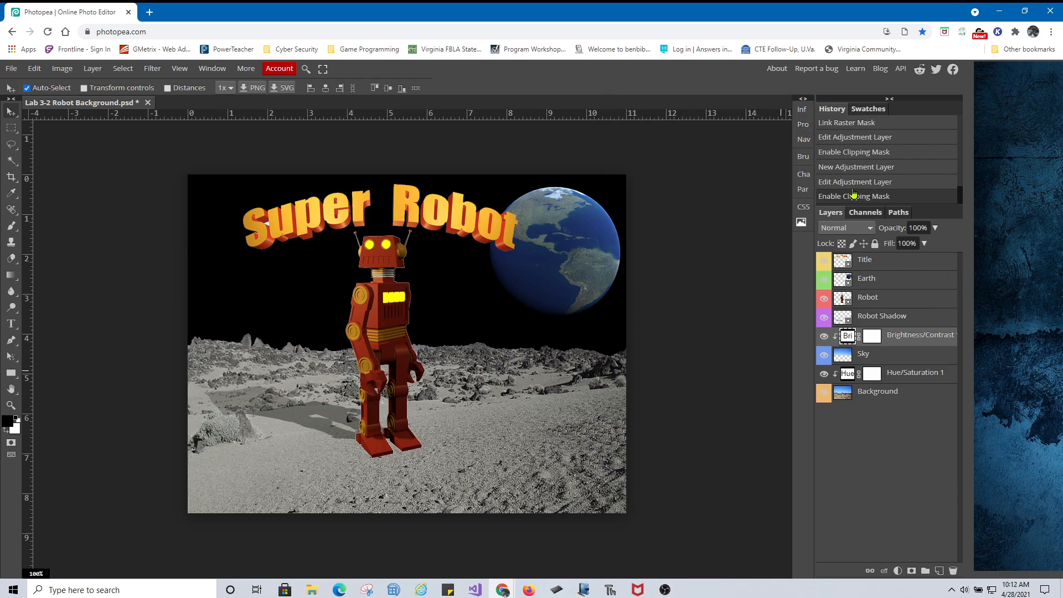
Add a Stroke layer style to the Title layer and move its settings window clear of the title artwork
click(873, 267)
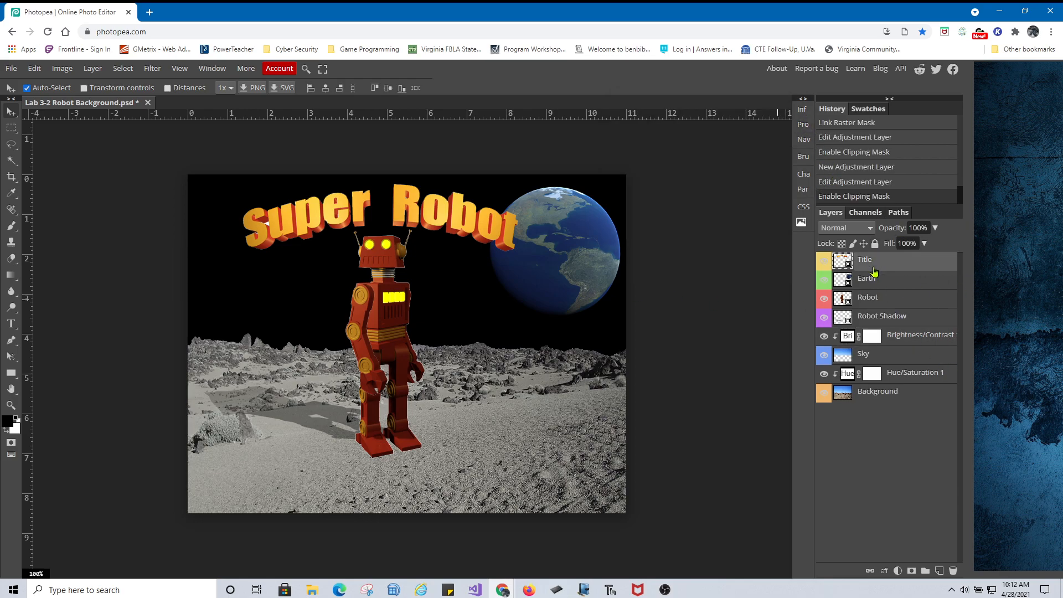
click(884, 572)
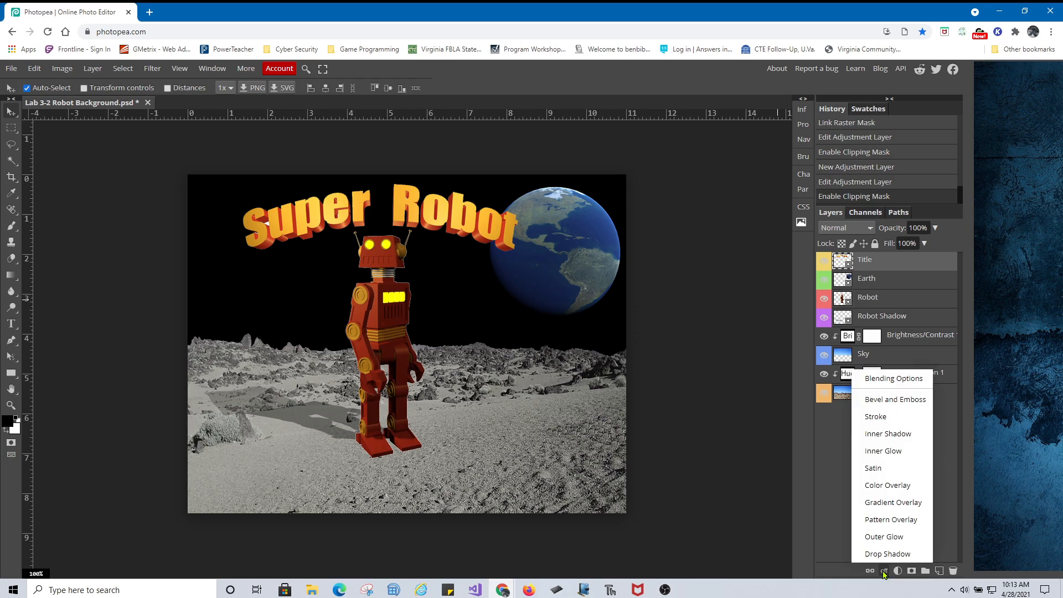
click(880, 417)
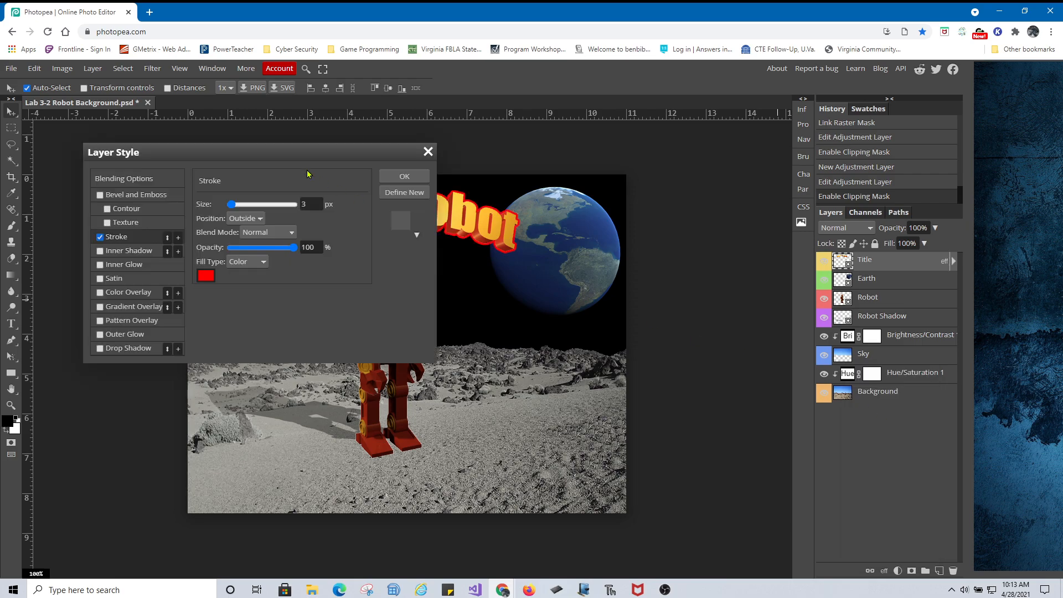
drag(279, 154, 752, 114)
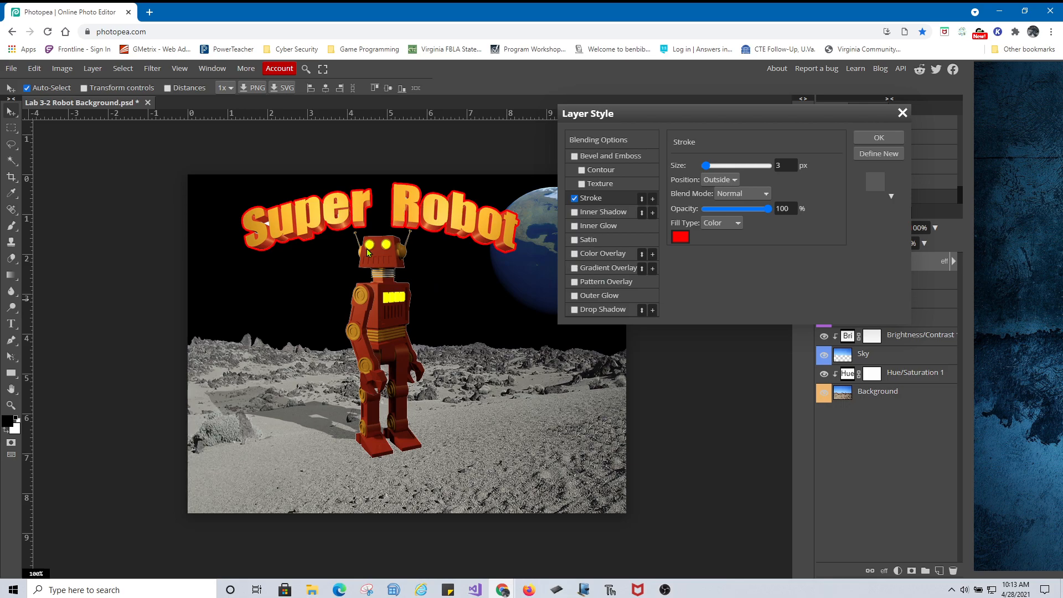
Set the title's stroke color to the yellow ffff01 sampled from the robot's eye
click(680, 237)
drag(364, 235, 317, 350)
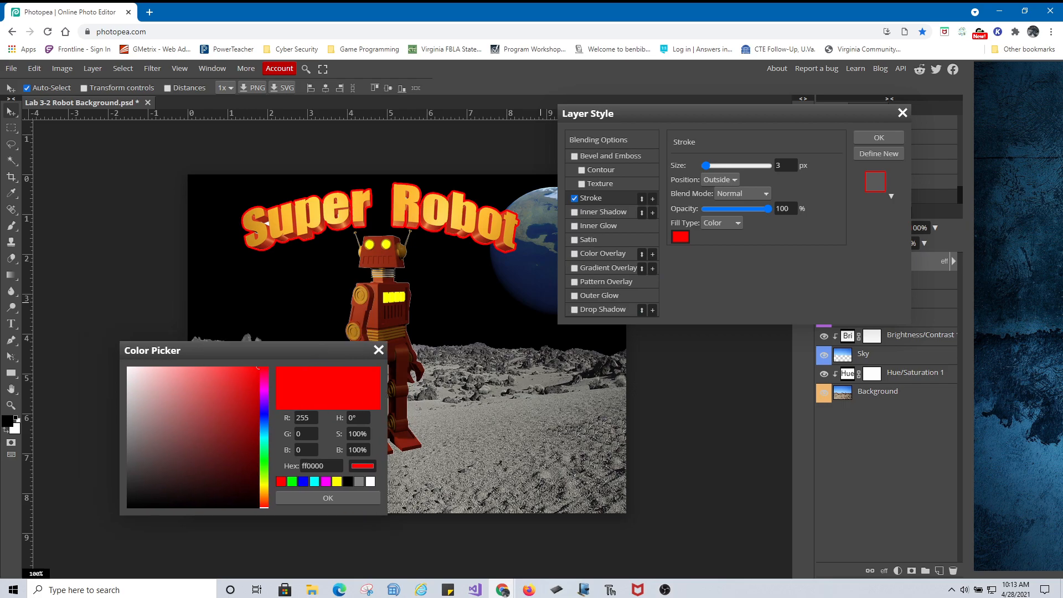
click(369, 244)
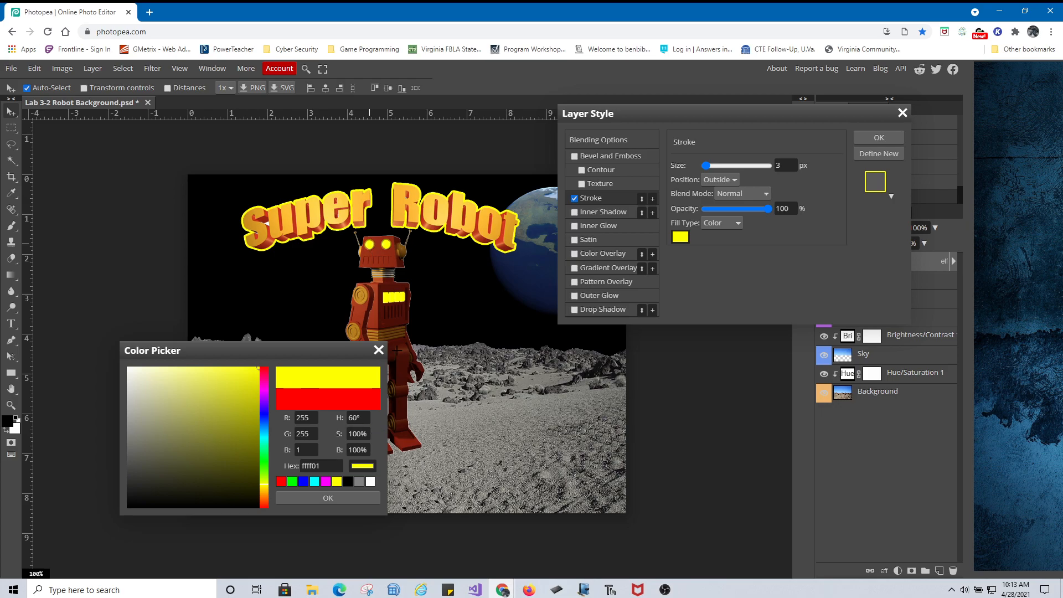
click(344, 497)
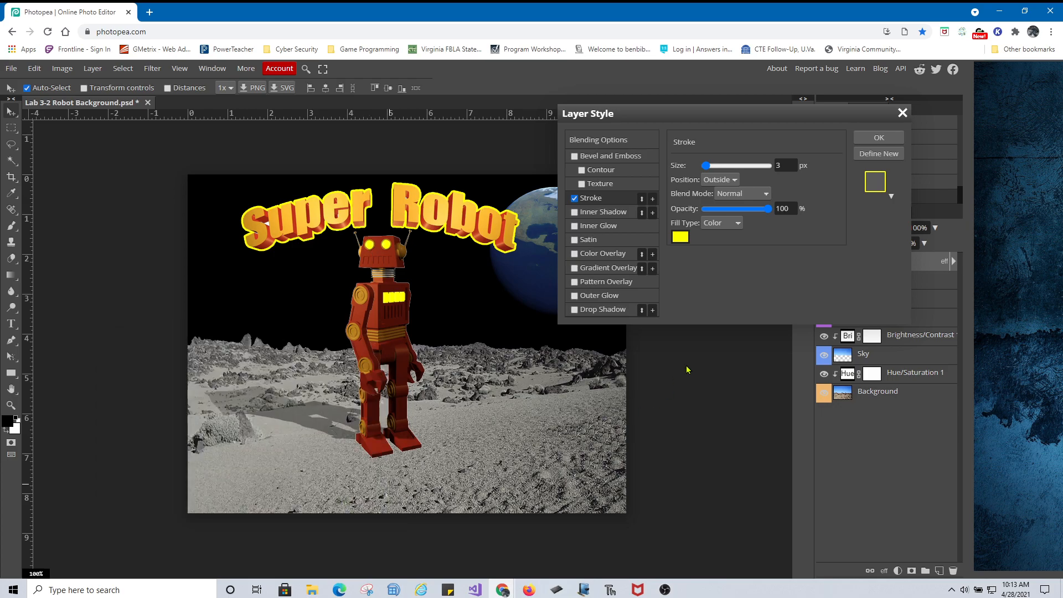
Set the title's stroke size to 5 px
drag(706, 164, 705, 165)
click(781, 166)
key(BackSpace)
text(5)
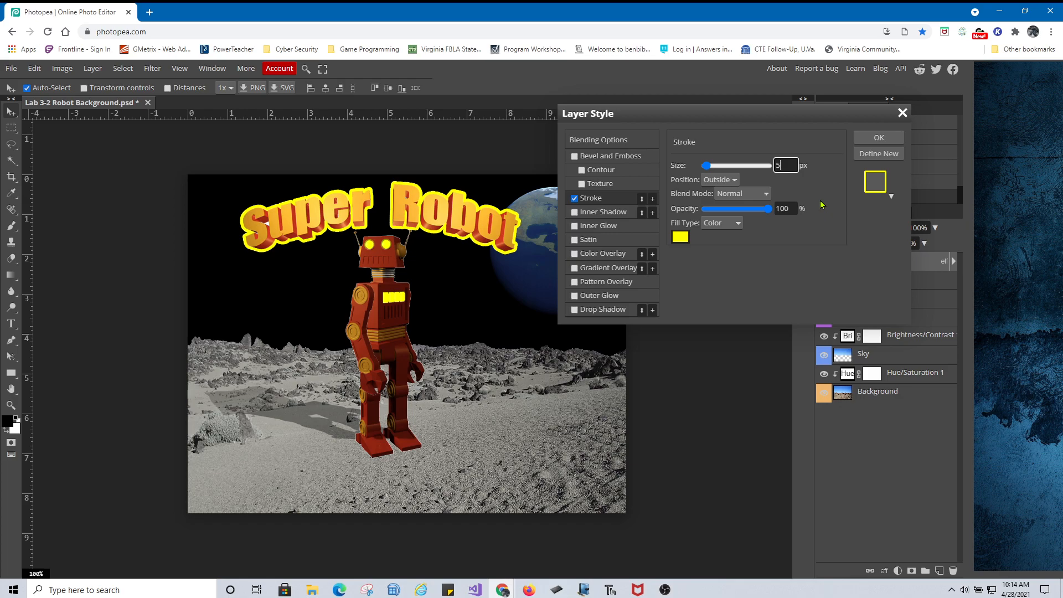
Compare the Inside and Center positions for the title's stroke, set it back to Outside, and apply the layer style
click(729, 180)
click(726, 196)
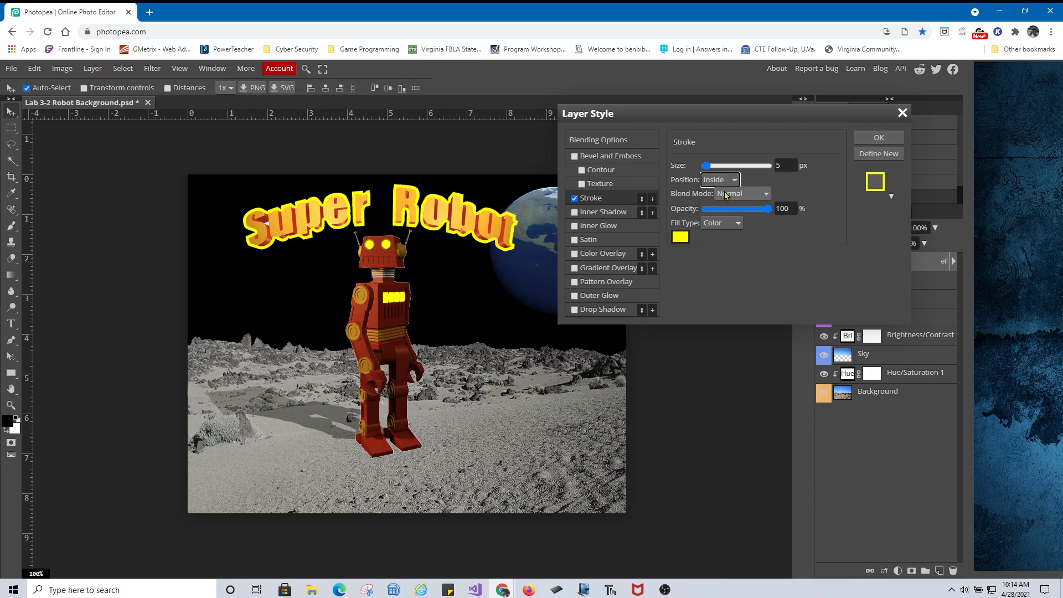
click(728, 178)
click(719, 215)
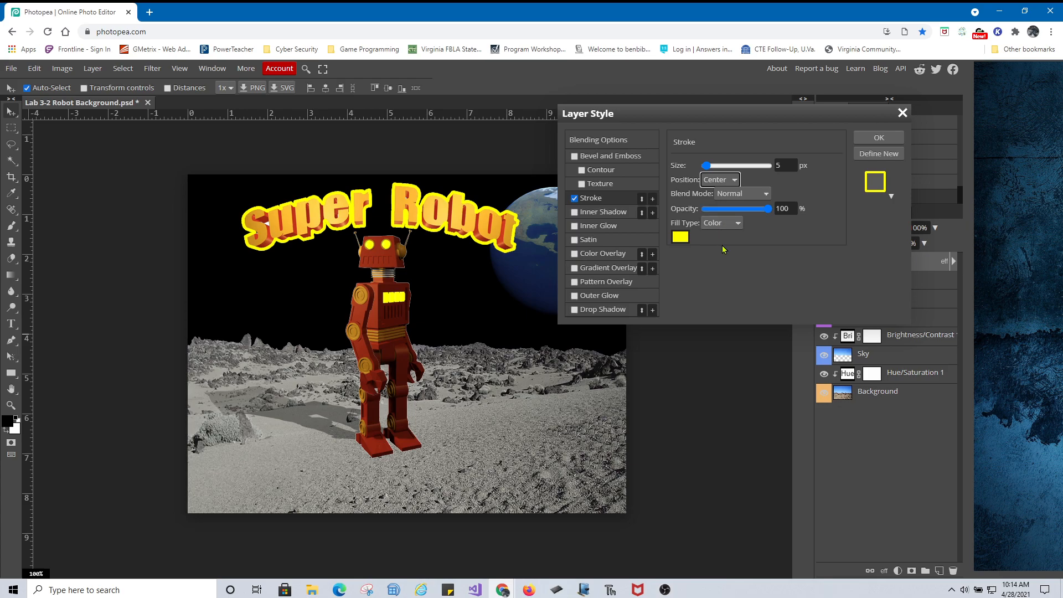
click(720, 178)
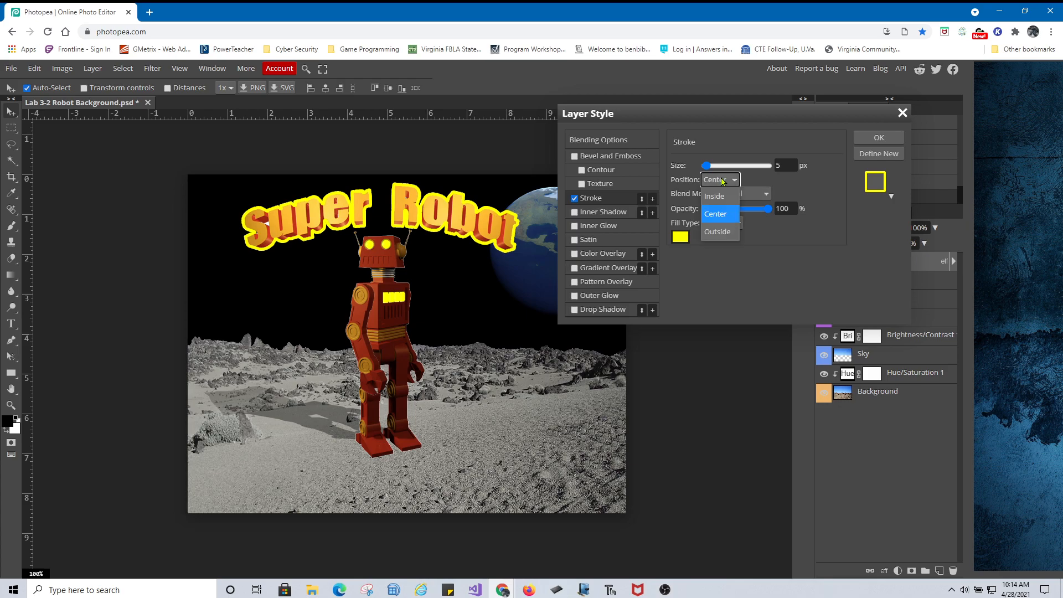
click(717, 232)
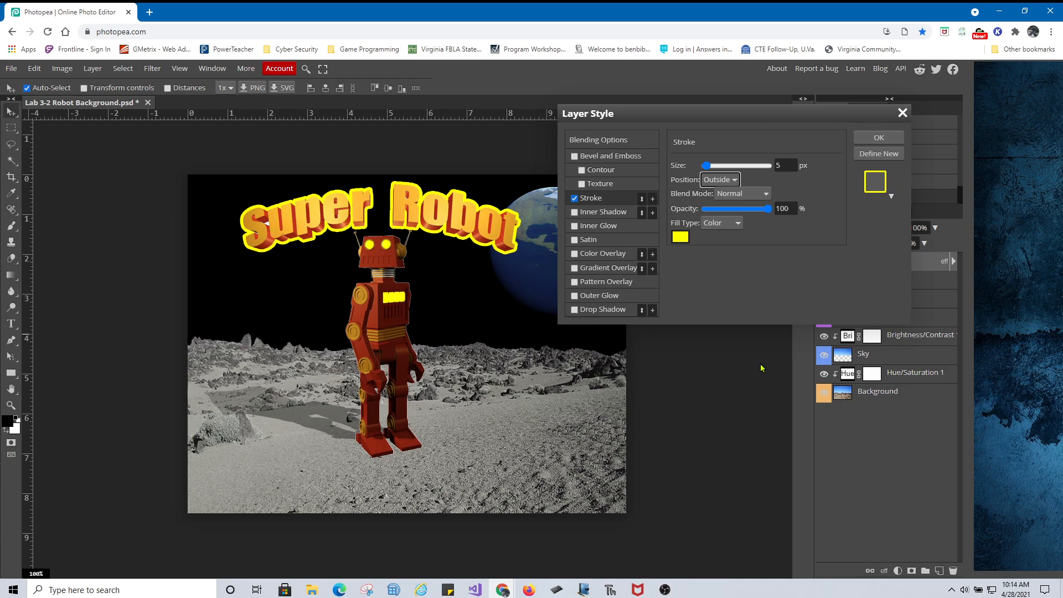
click(876, 137)
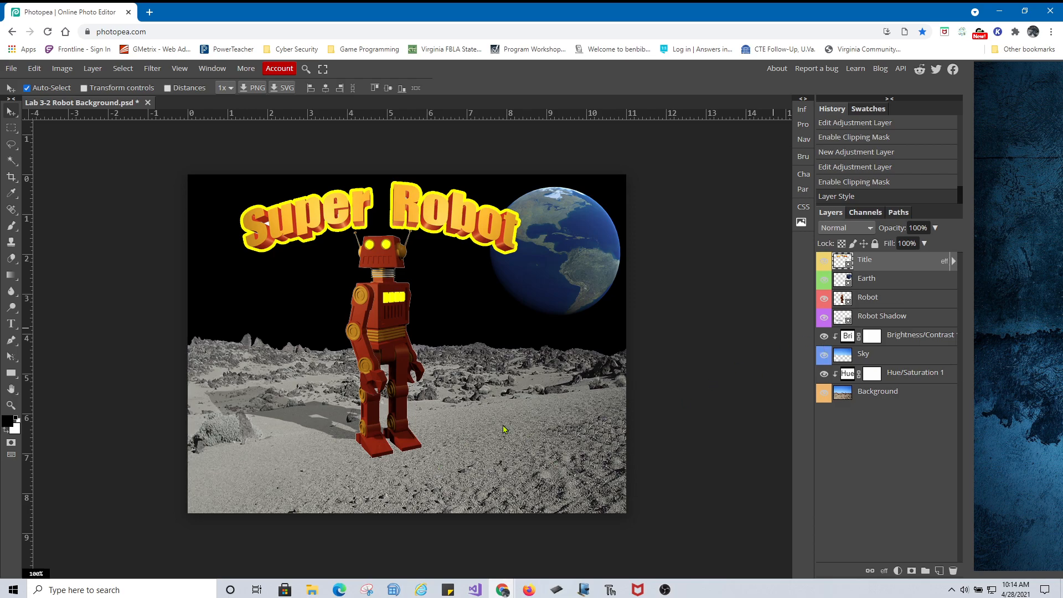
Try Colorize on the Hue/Saturation 1 adjustment with different Hue values such as -68, turn Colorize back off, and collapse the properties
click(897, 376)
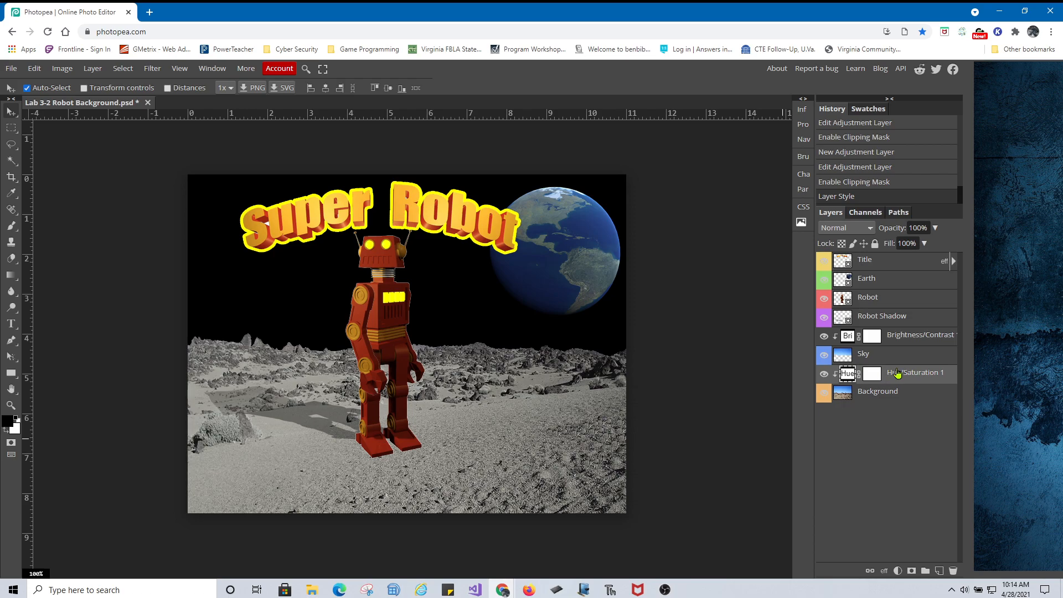
double_click(897, 373)
double_click(846, 375)
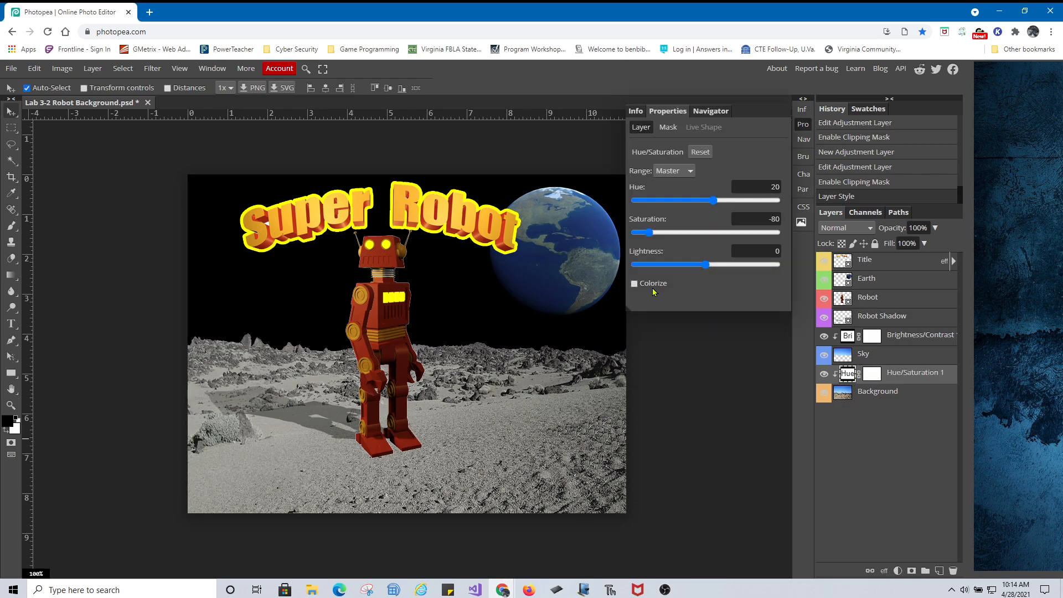
click(634, 284)
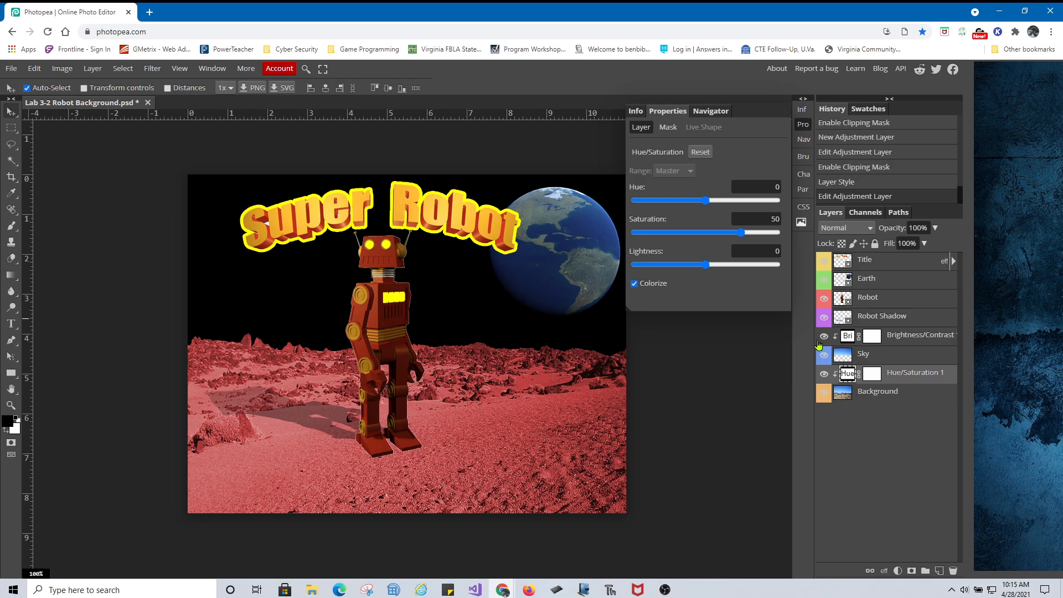
mouse_move(705, 200)
mouse_down()
mouse_move(627, 204)
mouse_move(715, 203)
mouse_up()
drag(758, 204, 659, 204)
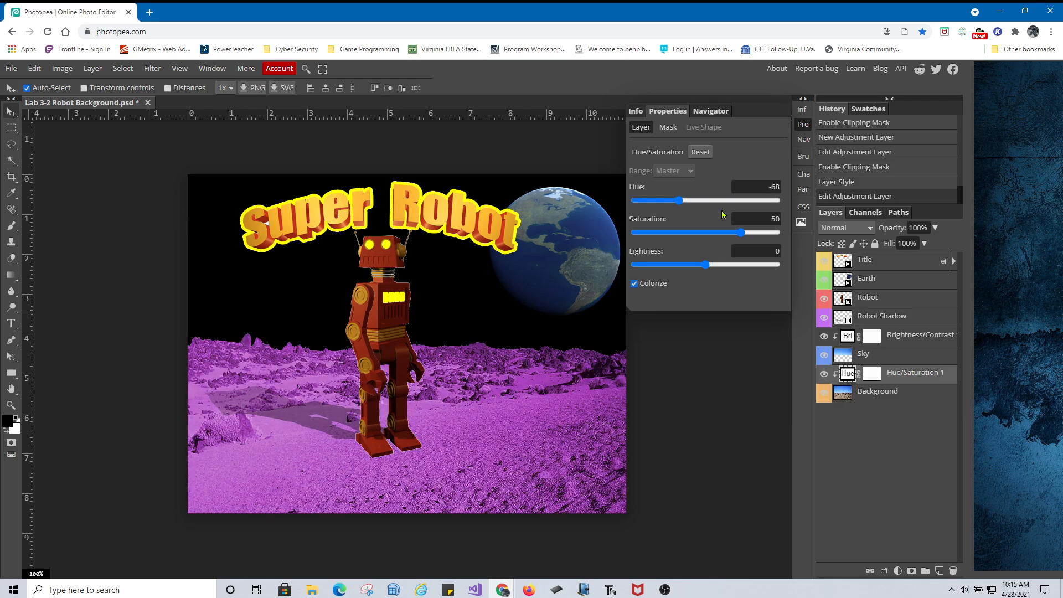
click(751, 184)
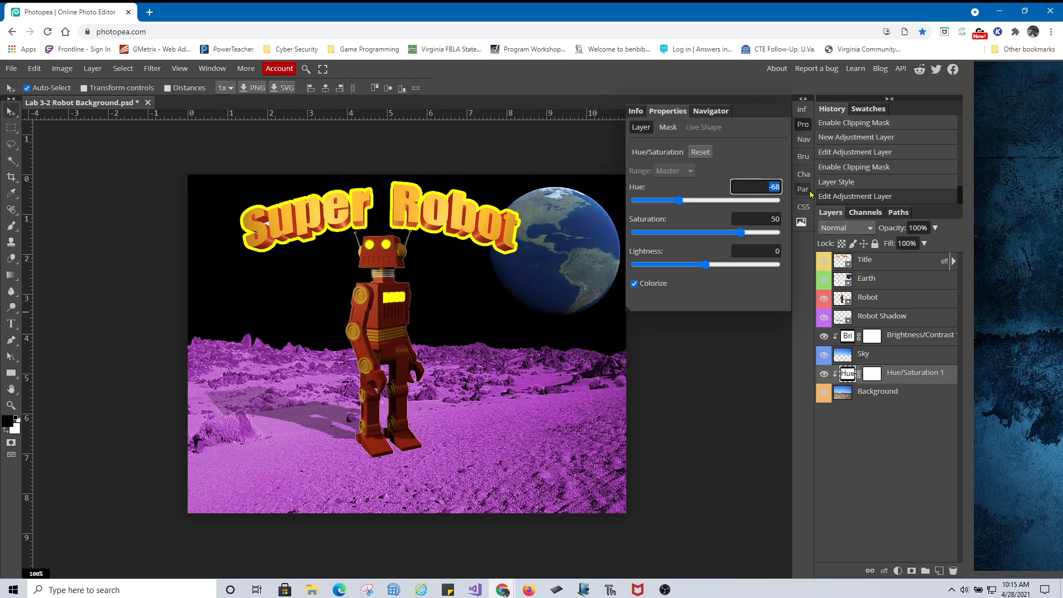
text(0)
drag(705, 264, 660, 271)
click(634, 284)
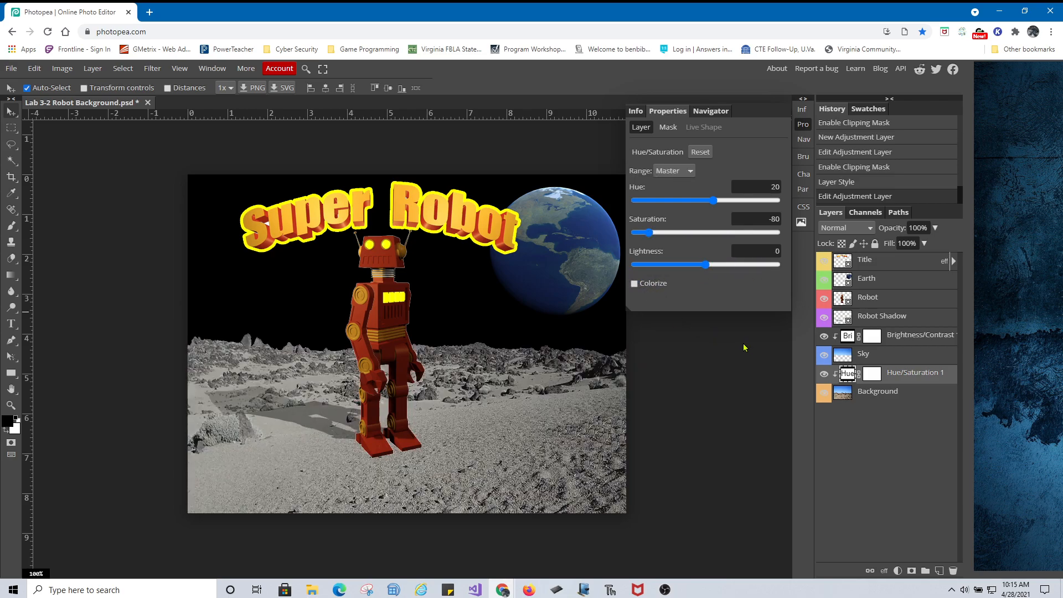
click(802, 124)
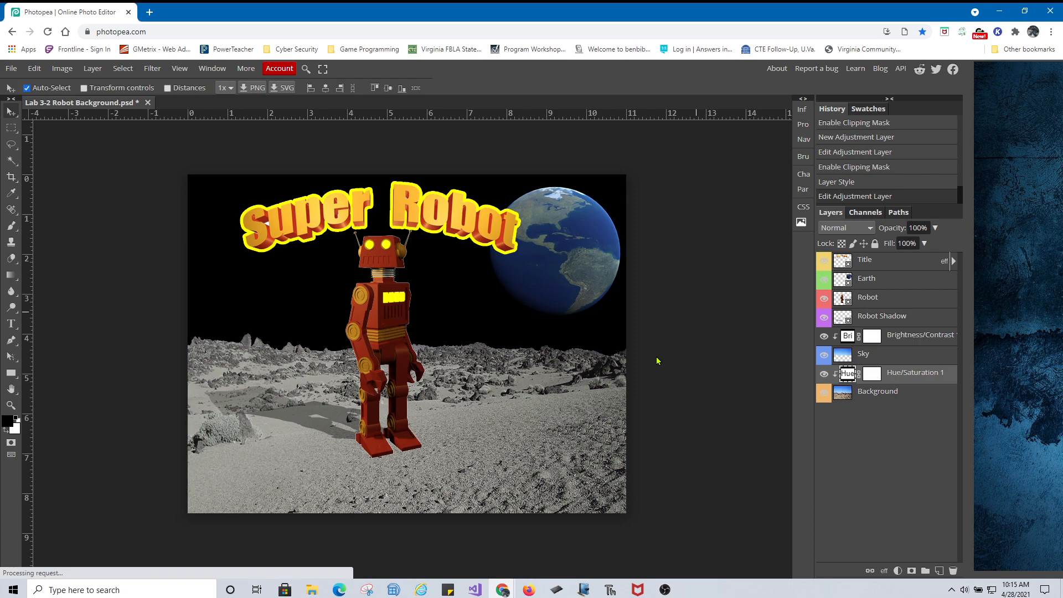
click(11, 70)
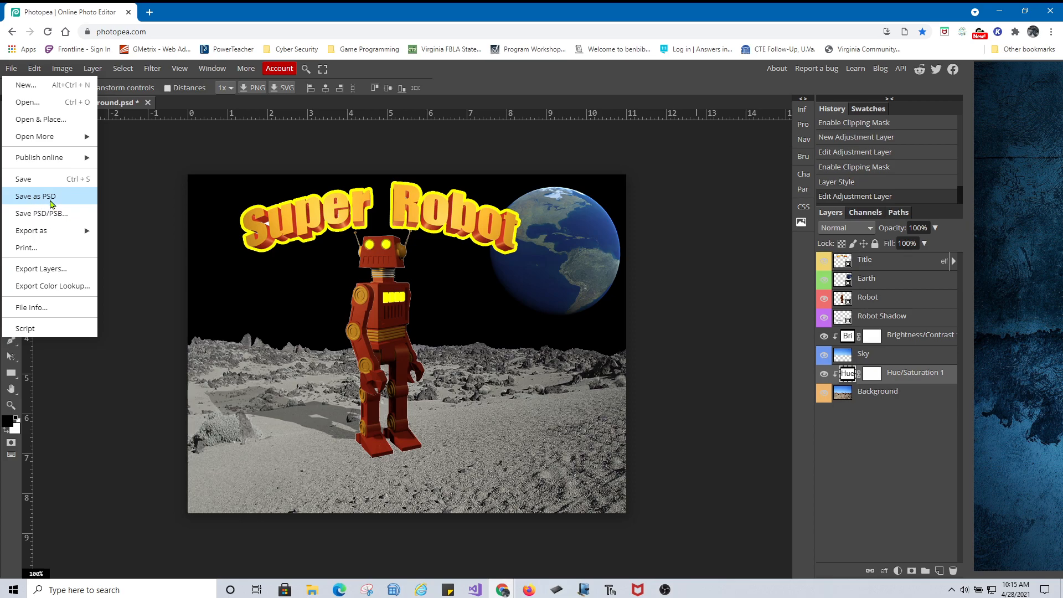
click(887, 470)
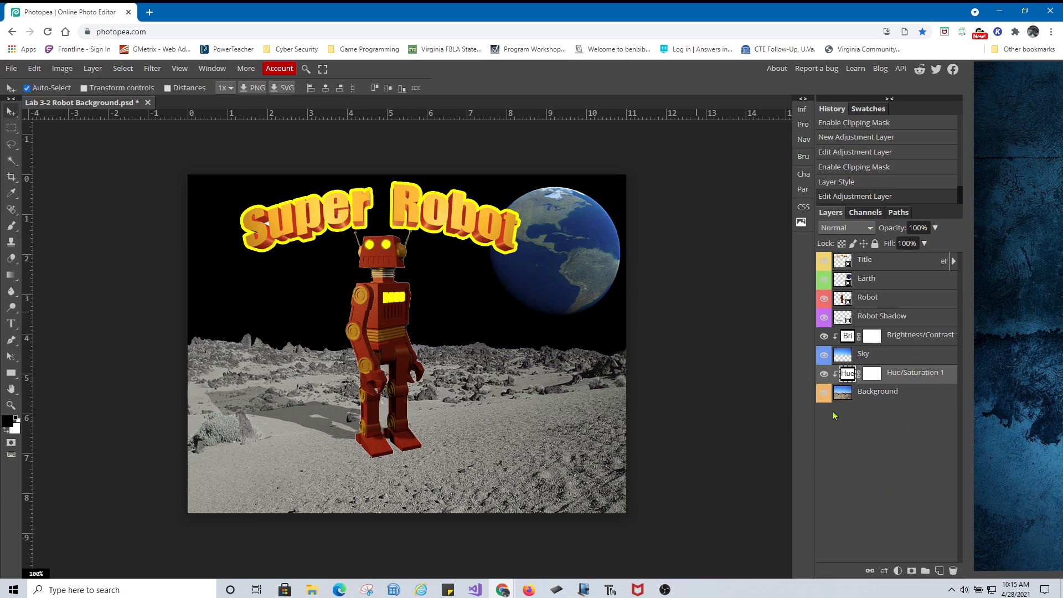
Flatten the whole image into a single Background layer
right_click(883, 260)
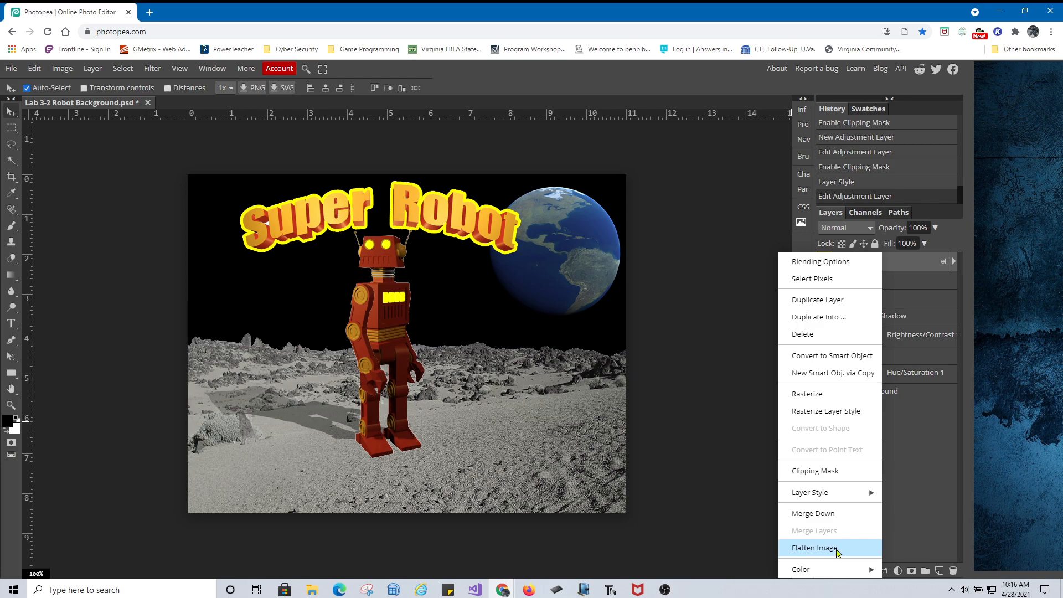
click(835, 550)
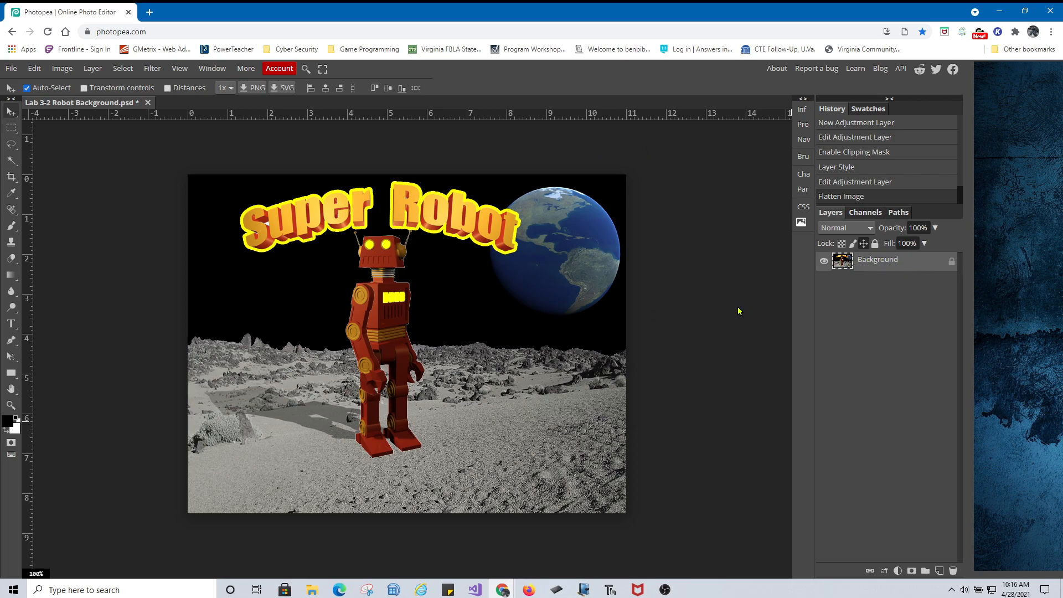
Export the flattened image in PNG format and bring up the save dialog
click(11, 68)
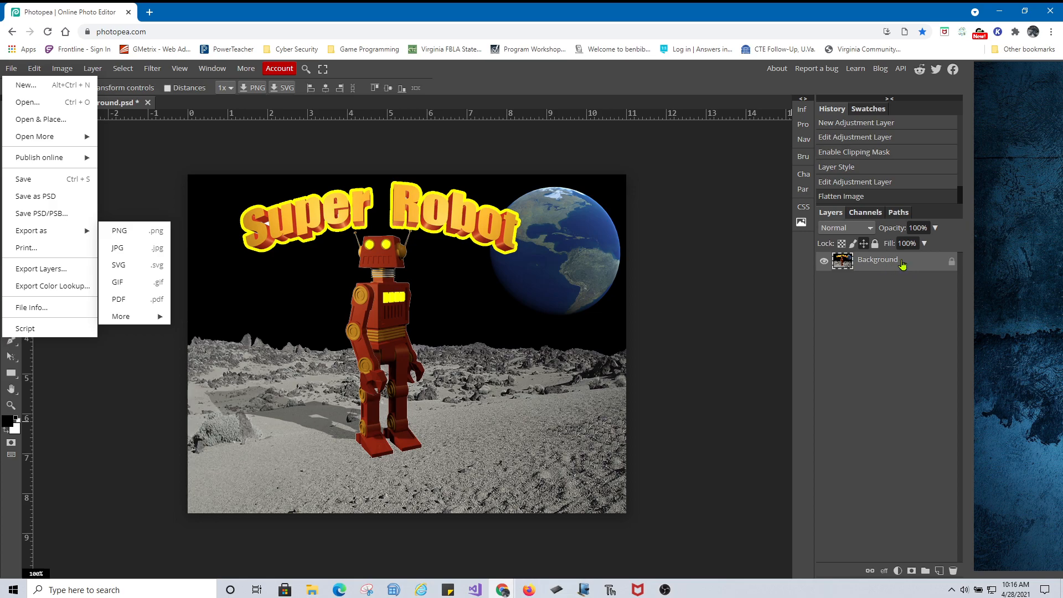
click(131, 238)
click(429, 278)
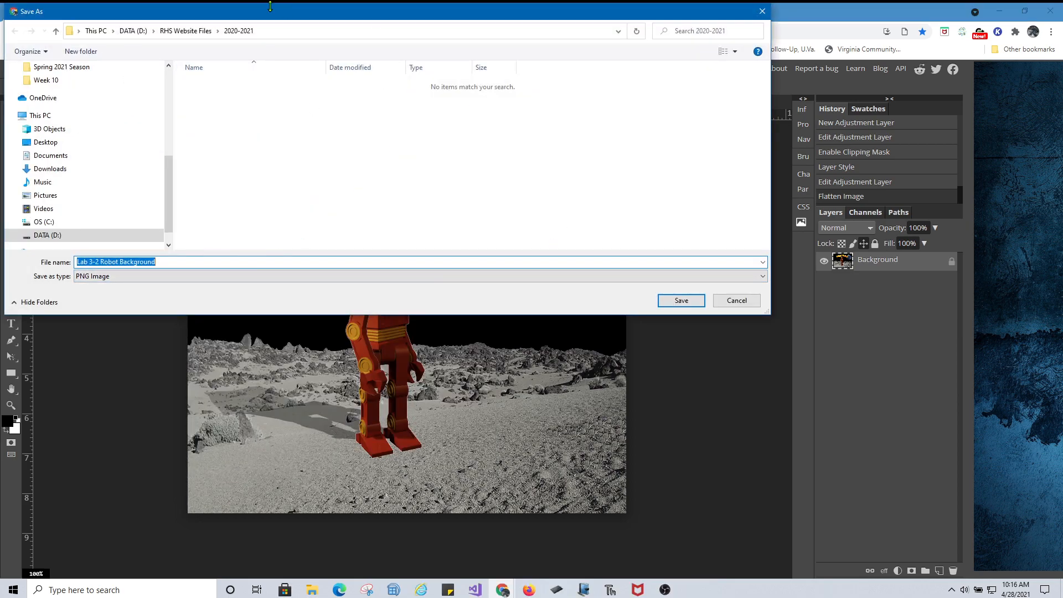
Set the save location to the Chapter 3 folder under DATA (D:), Design, Multimedia, Photoshop Student Data Files Ch 1-5, Working files
click(55, 235)
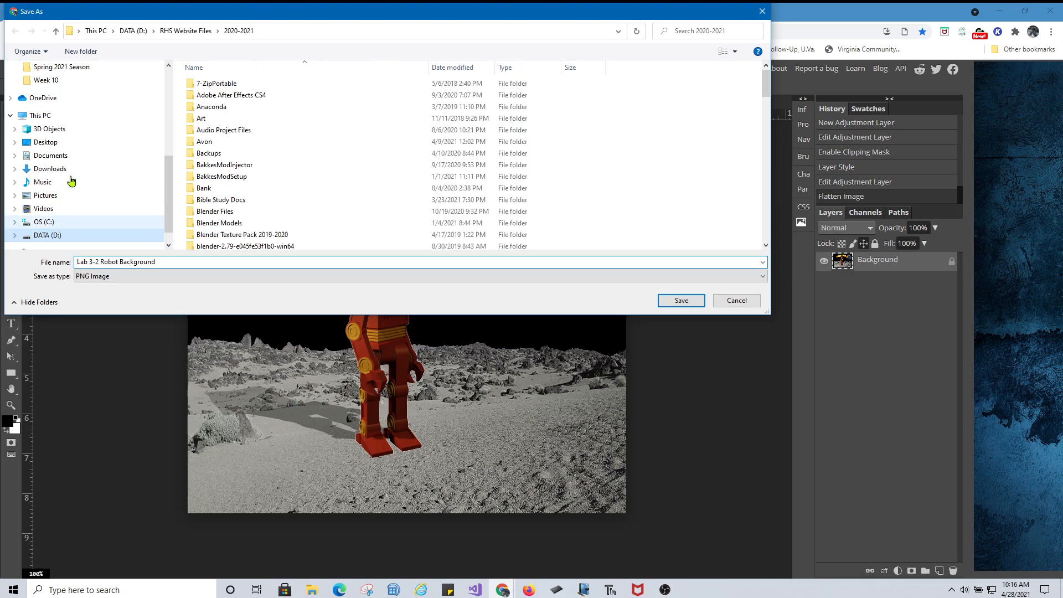
scroll(76, 138, up, 1)
scroll(267, 155, down, 12)
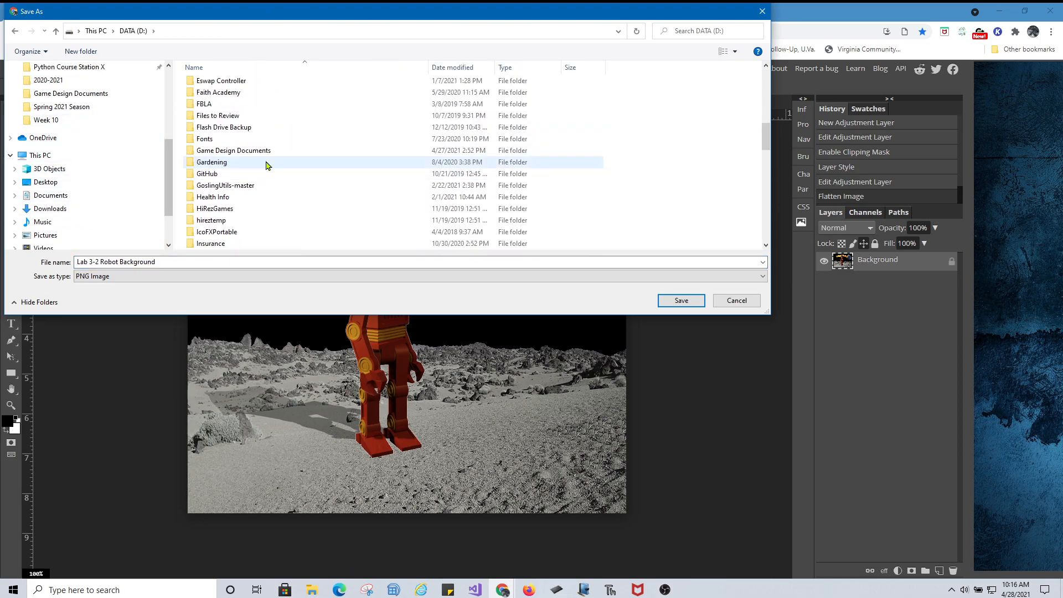
scroll(261, 166, down, 3)
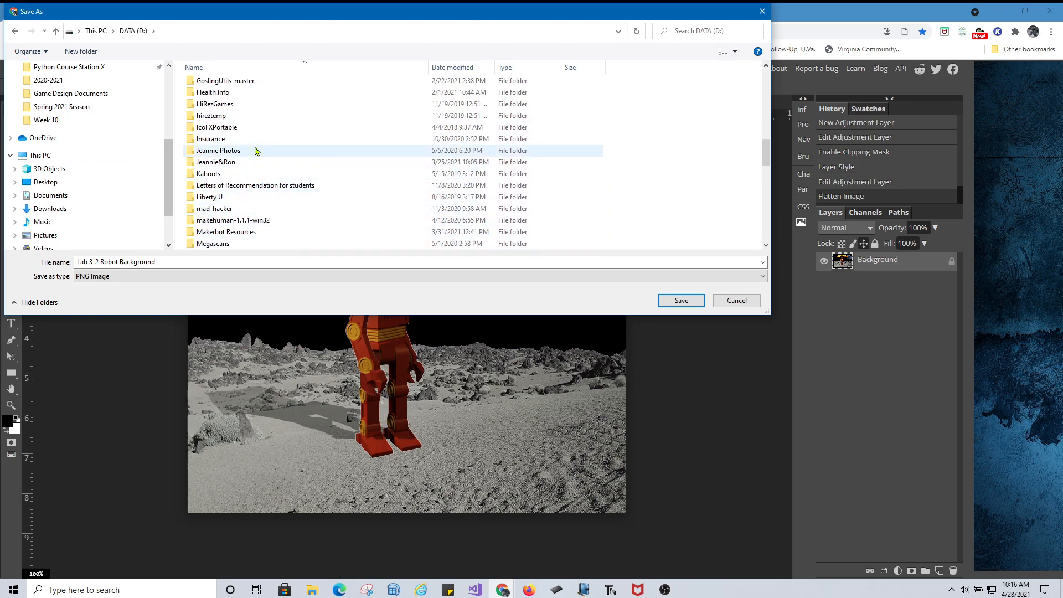
scroll(255, 150, up, 5)
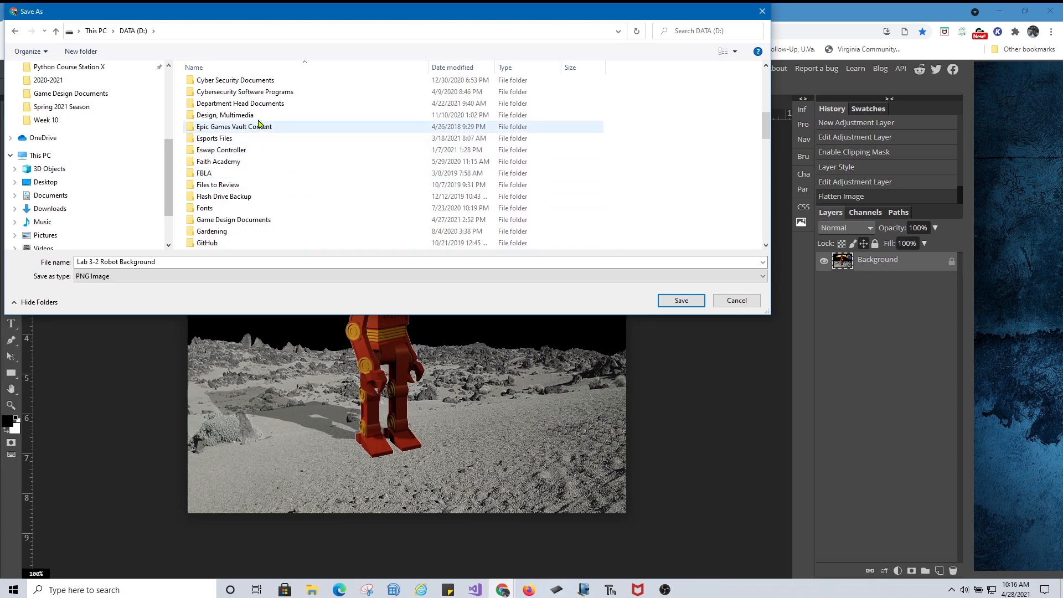
double_click(244, 115)
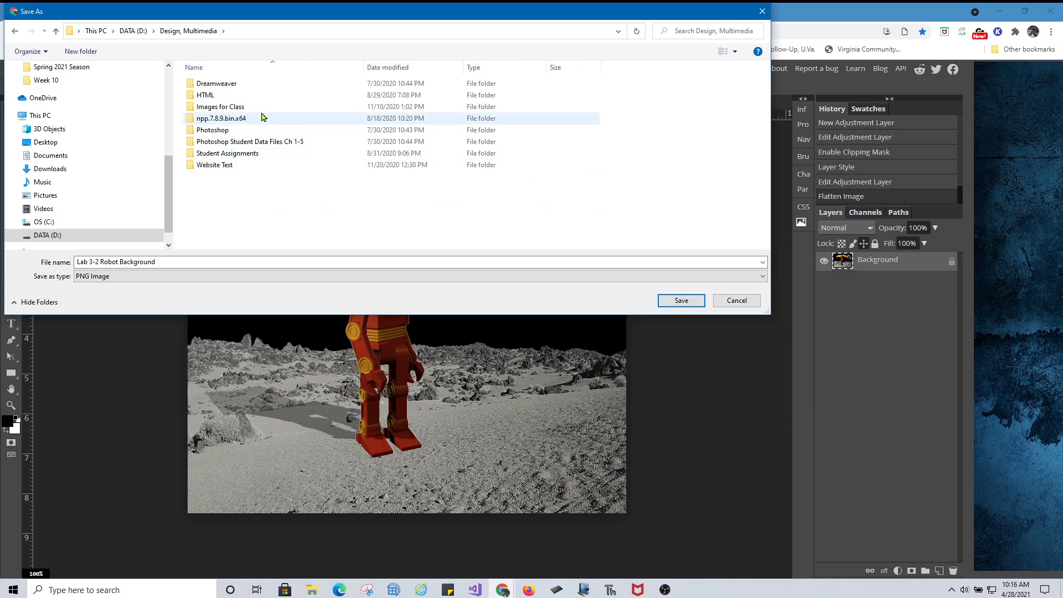
double_click(295, 143)
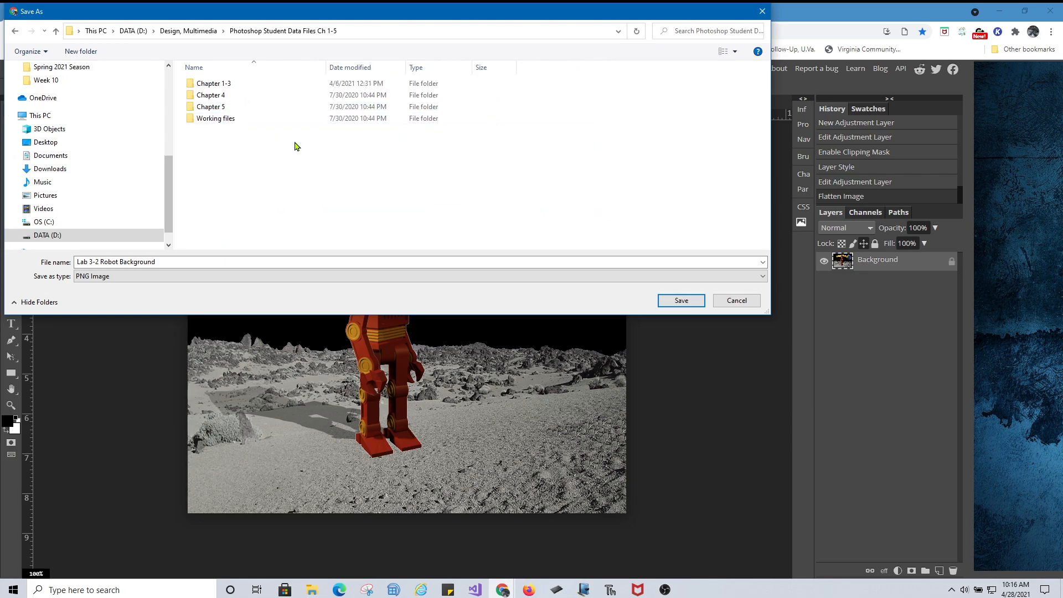
double_click(229, 119)
double_click(210, 108)
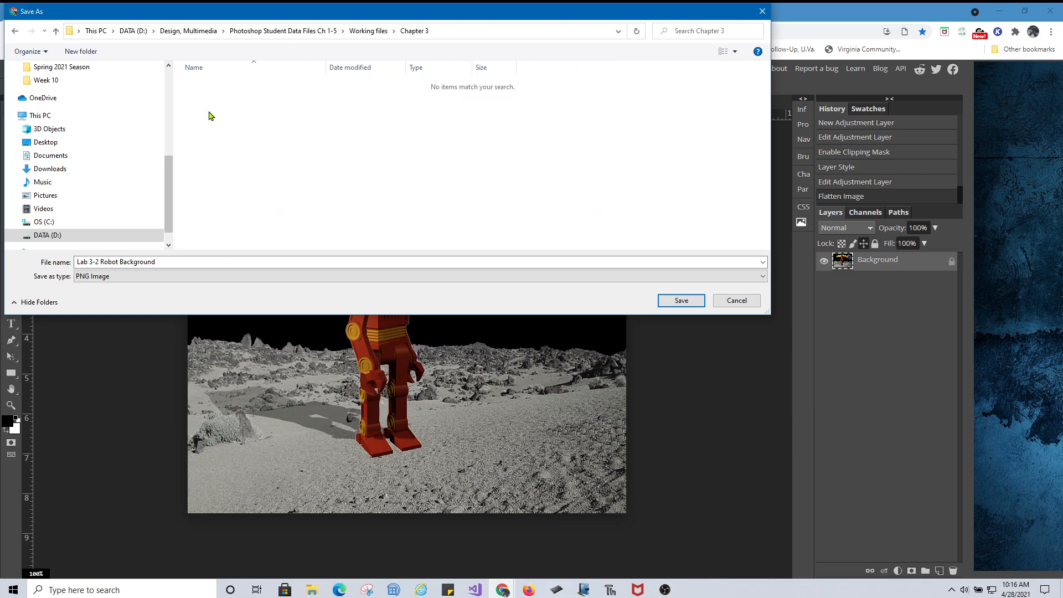
Name the PNG file Lab 3-2 Robot Composite and save it
click(201, 259)
click(200, 258)
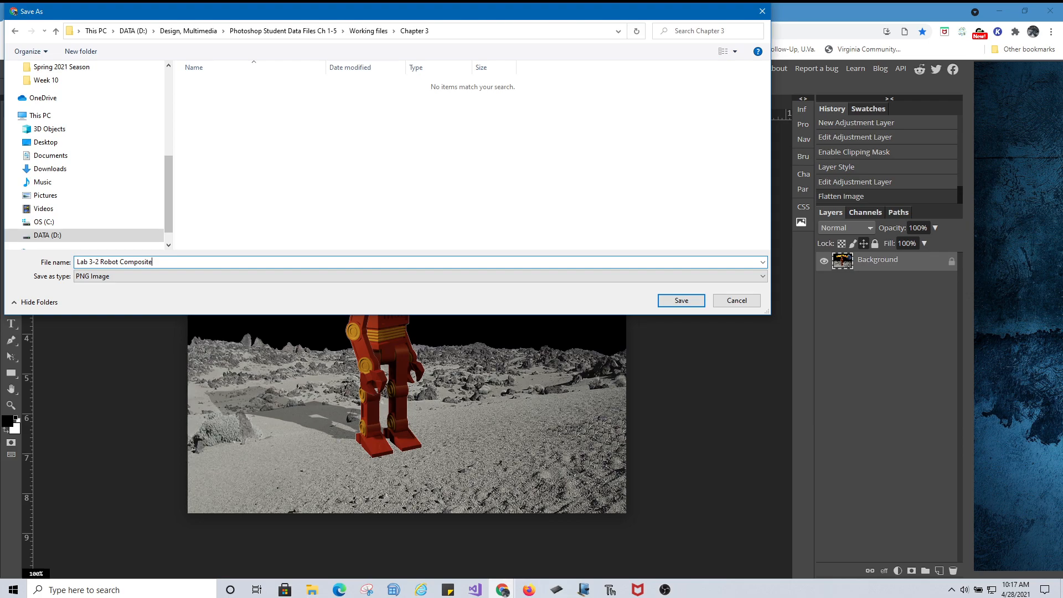
key(Return)
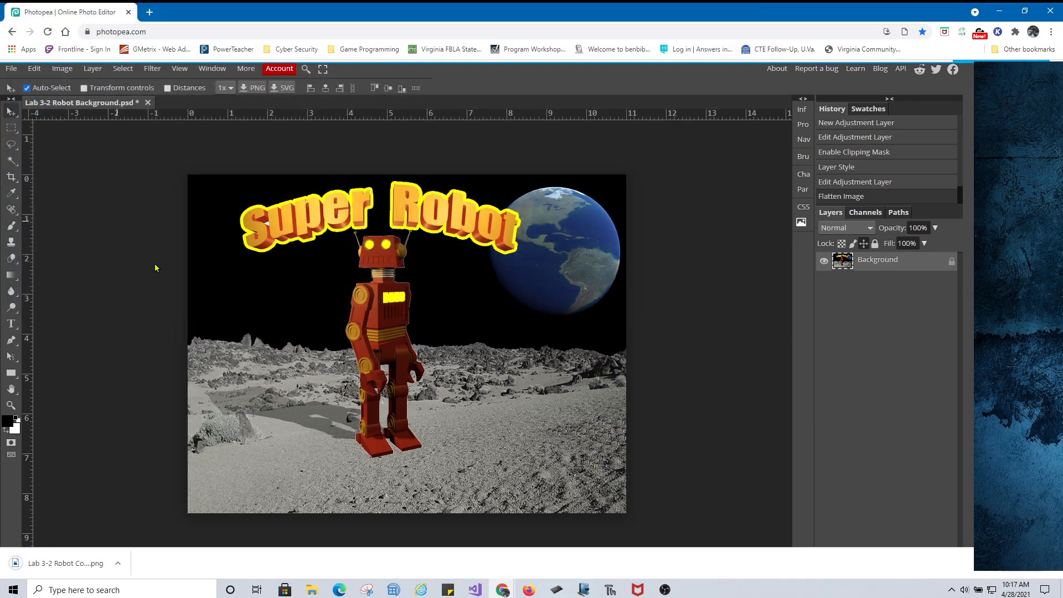
Show the downloaded PNG in its folder, check the image in Photos, and close both windows
click(118, 563)
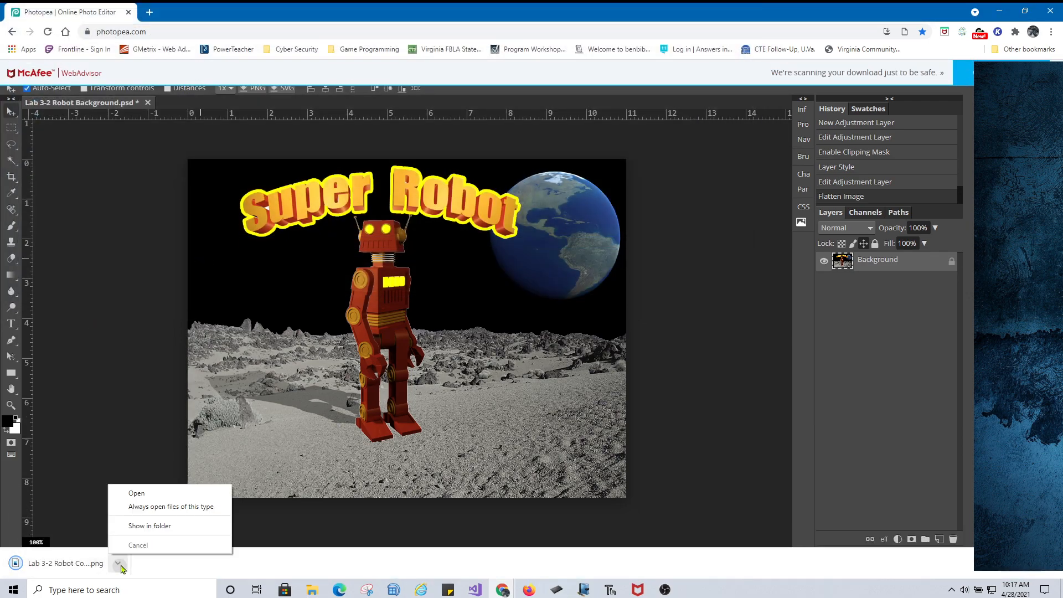
click(143, 526)
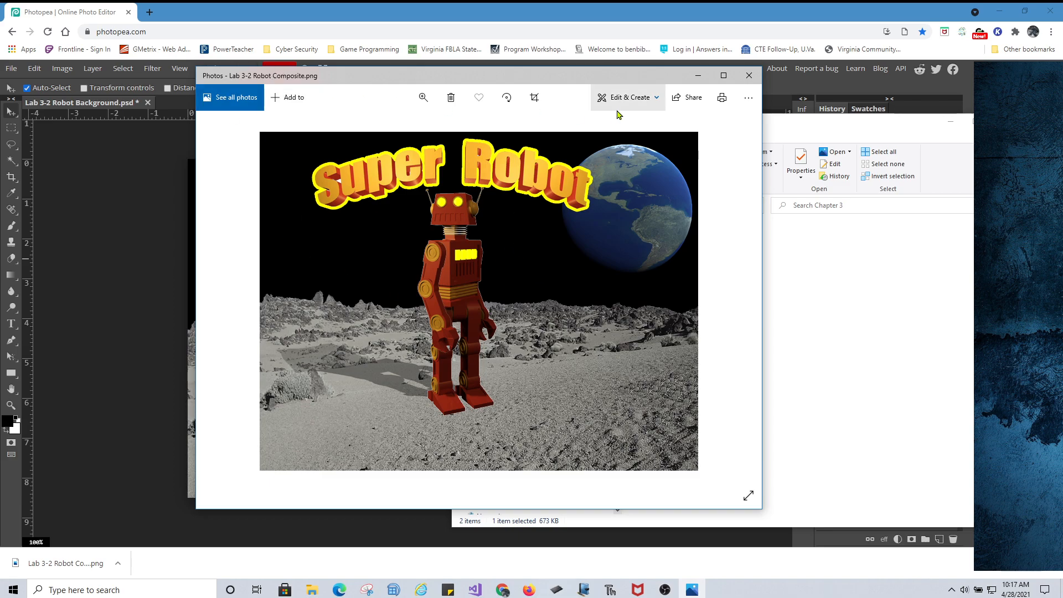
click(749, 75)
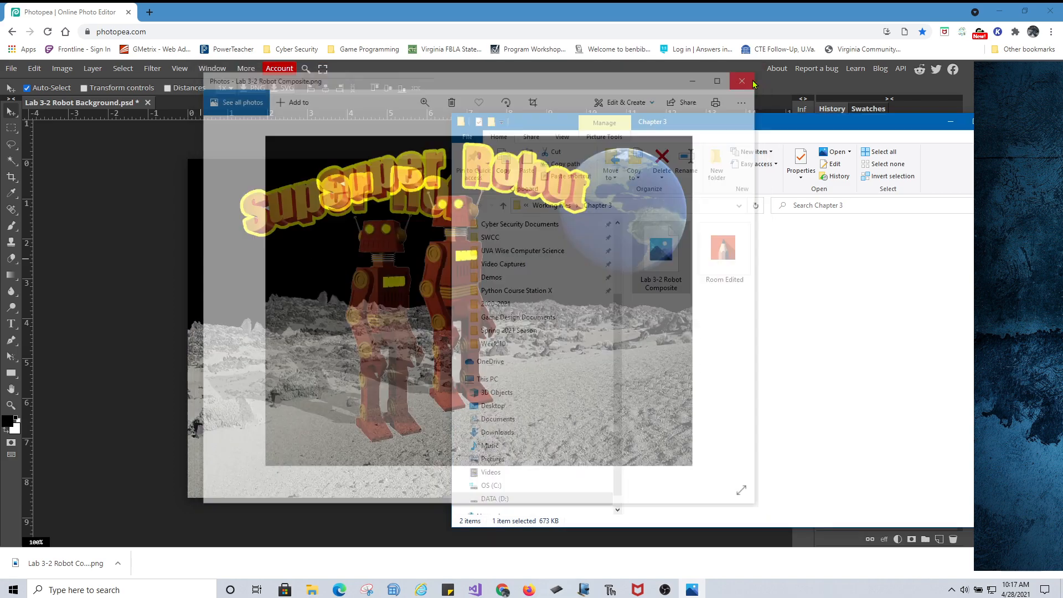
drag(727, 128, 475, 99)
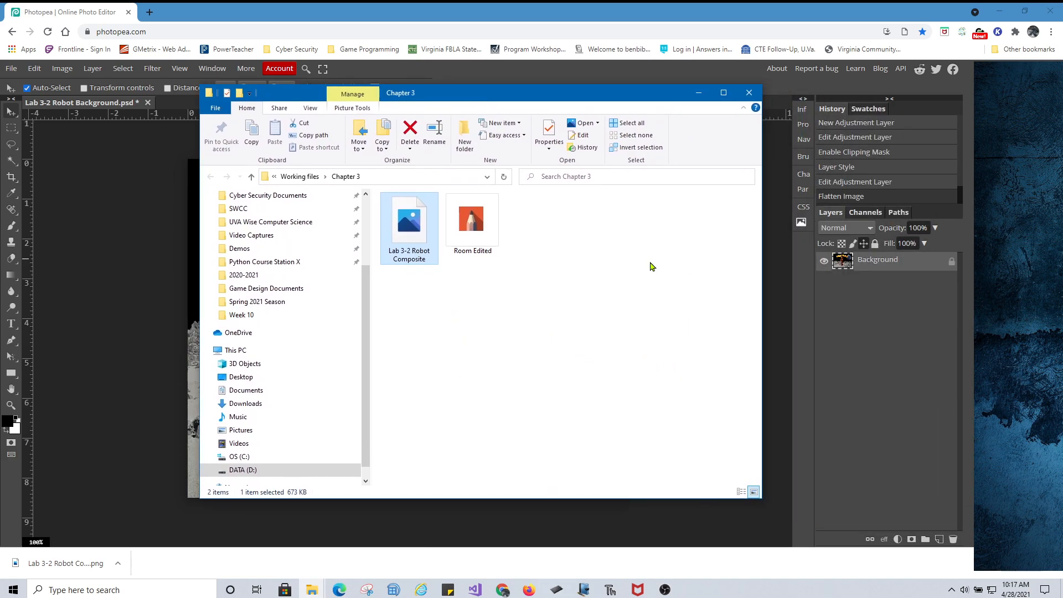
drag(461, 98, 518, 109)
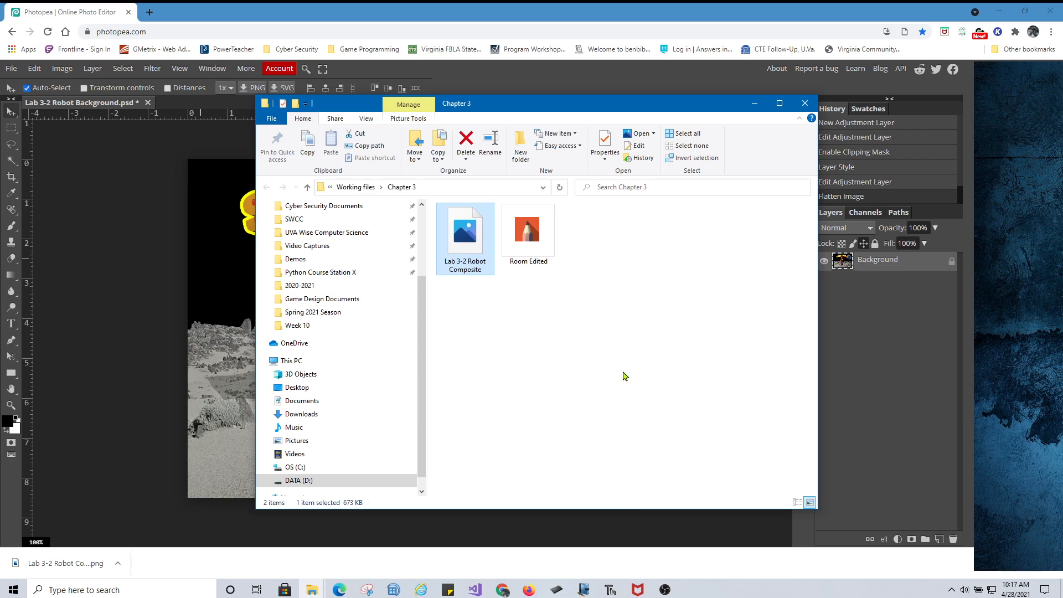
click(804, 105)
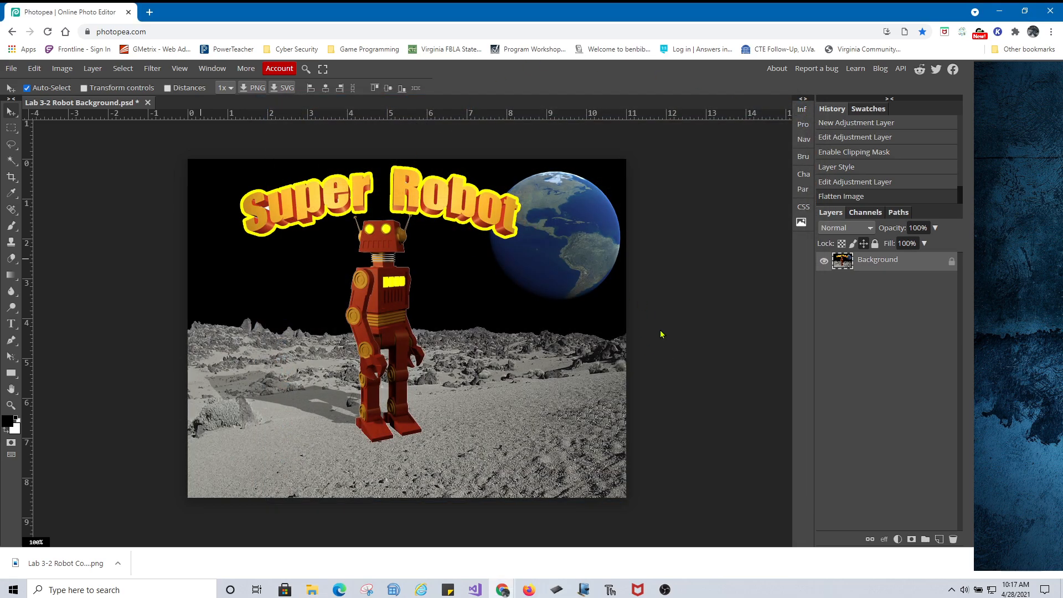